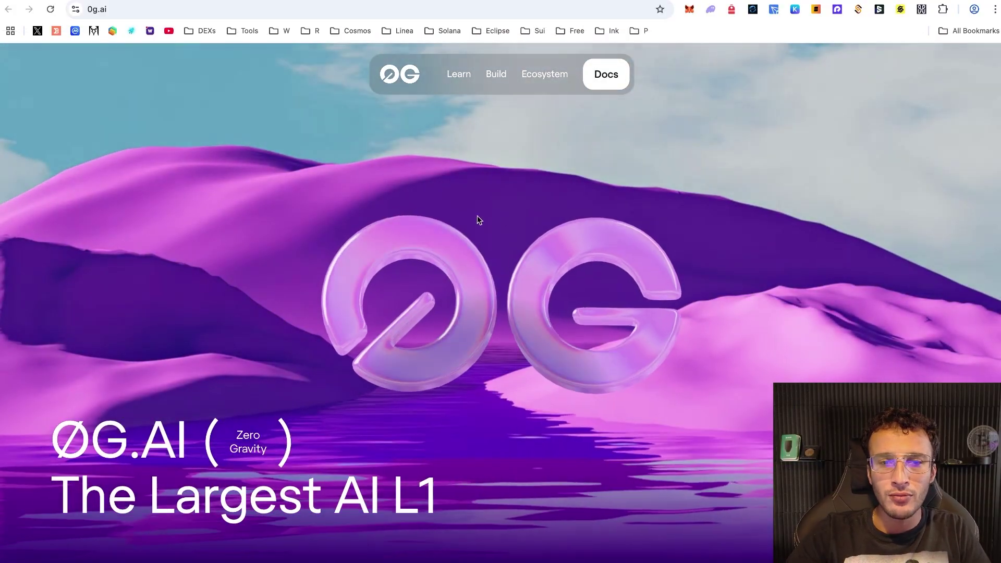
Step: Look over the 0G homepage, including its testnet statistics and ecosystem sections
{"action": "scroll", "coordinate": [512, 217], "scroll_direction": "down", "scroll_amount": 7}
{"action": "scroll", "coordinate": [511, 214], "scroll_direction": "down", "scroll_amount": 5}
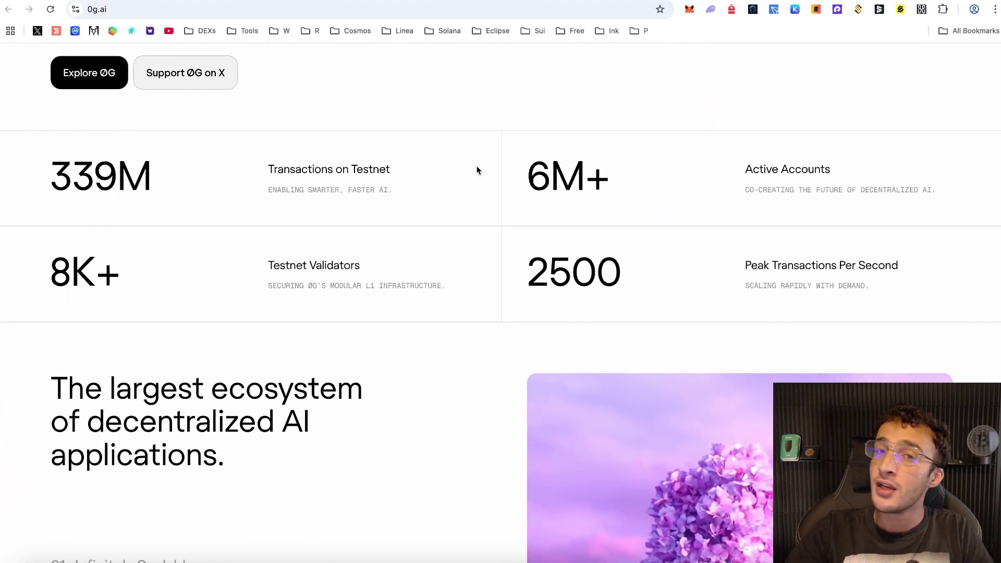
{"action": "scroll", "coordinate": [489, 123], "scroll_direction": "down", "scroll_amount": 2}
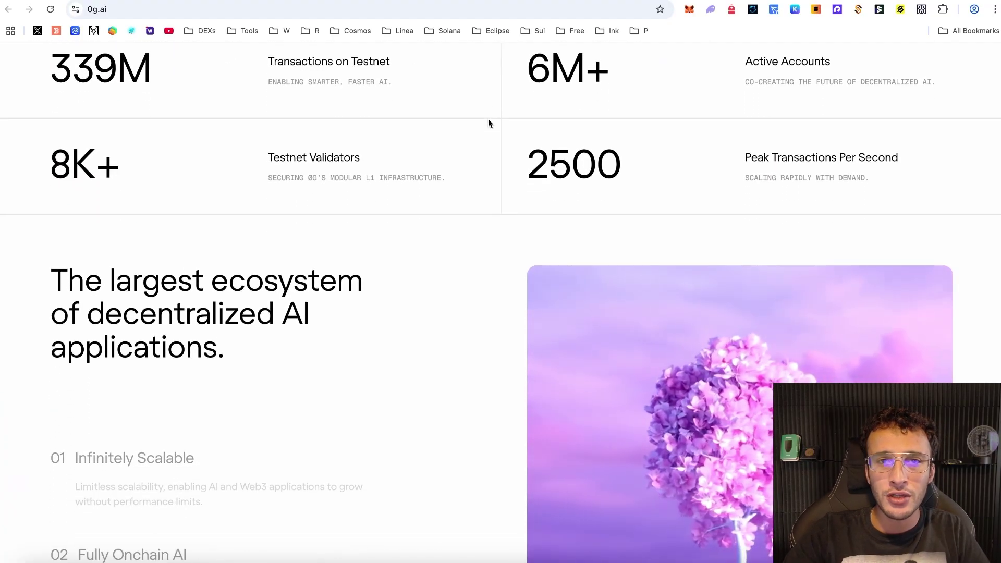
{"action": "scroll", "coordinate": [489, 123], "scroll_direction": "up", "scroll_amount": 12}
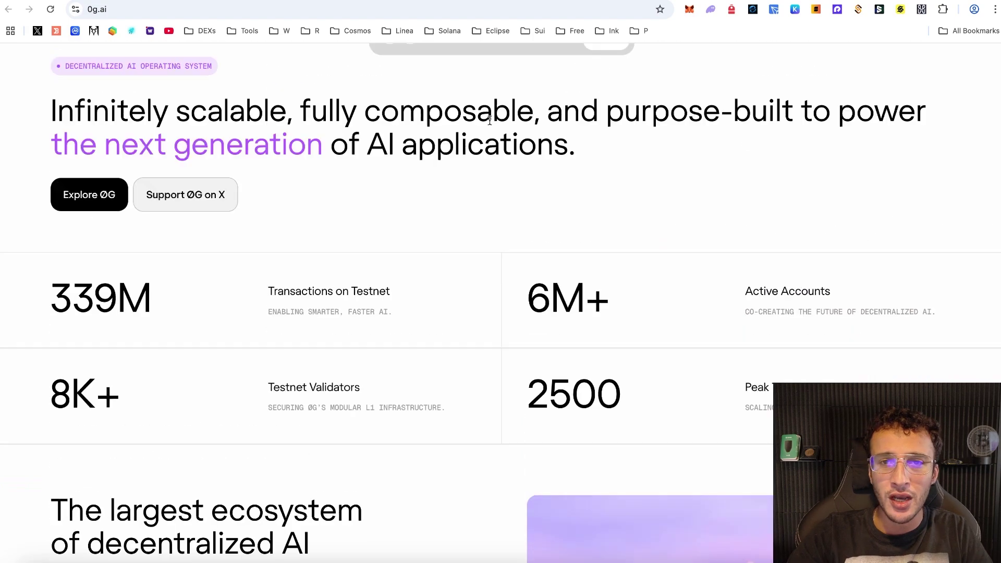
{"action": "scroll", "coordinate": [491, 123], "scroll_direction": "up", "scroll_amount": 2}
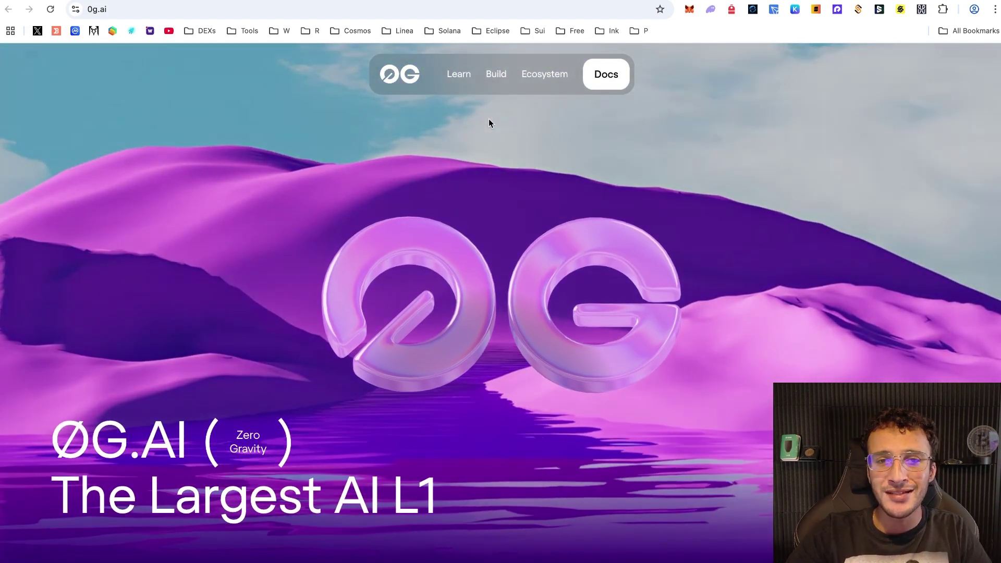
{"action": "scroll", "coordinate": [588, 160], "scroll_direction": "down", "scroll_amount": 5}
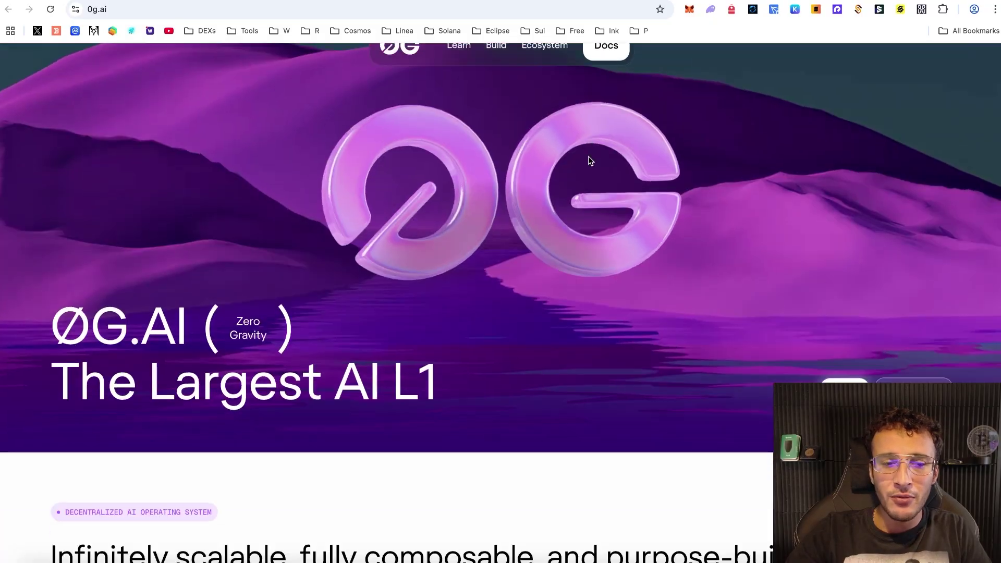
{"action": "scroll", "coordinate": [574, 172], "scroll_direction": "down", "scroll_amount": 2}
Step: Open 0G Hub, connect the MetaMask wallet on 0G-Galileo-Testnet, and approve adding that network
{"action": "left_click", "coordinate": [105, 374]}
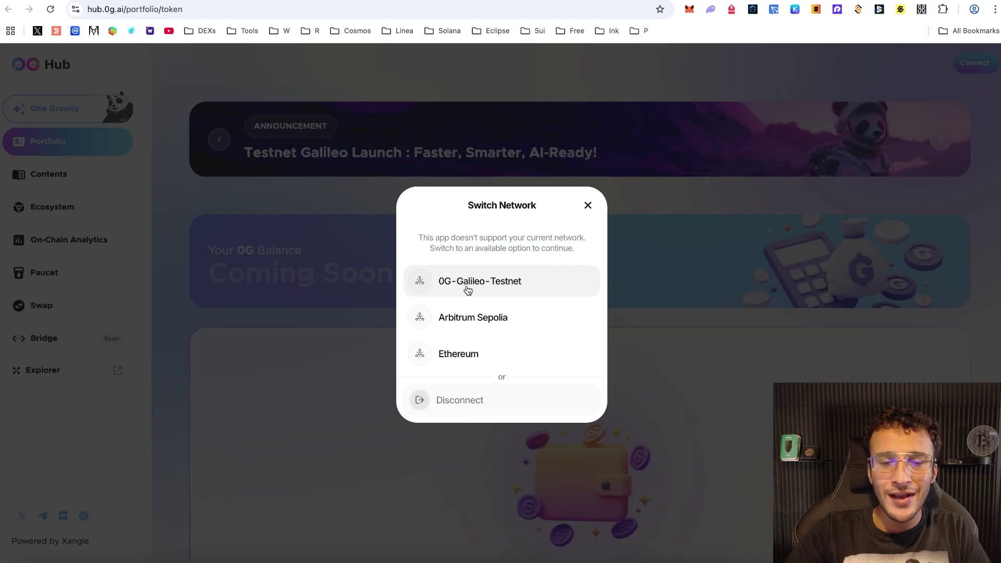
{"action": "left_click", "coordinate": [528, 283]}
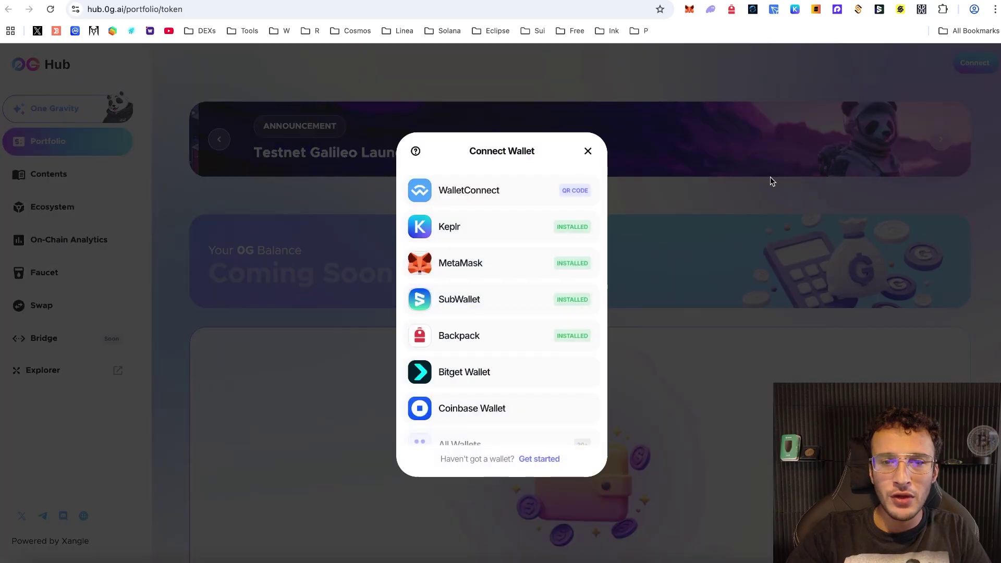
{"action": "left_click", "coordinate": [532, 260]}
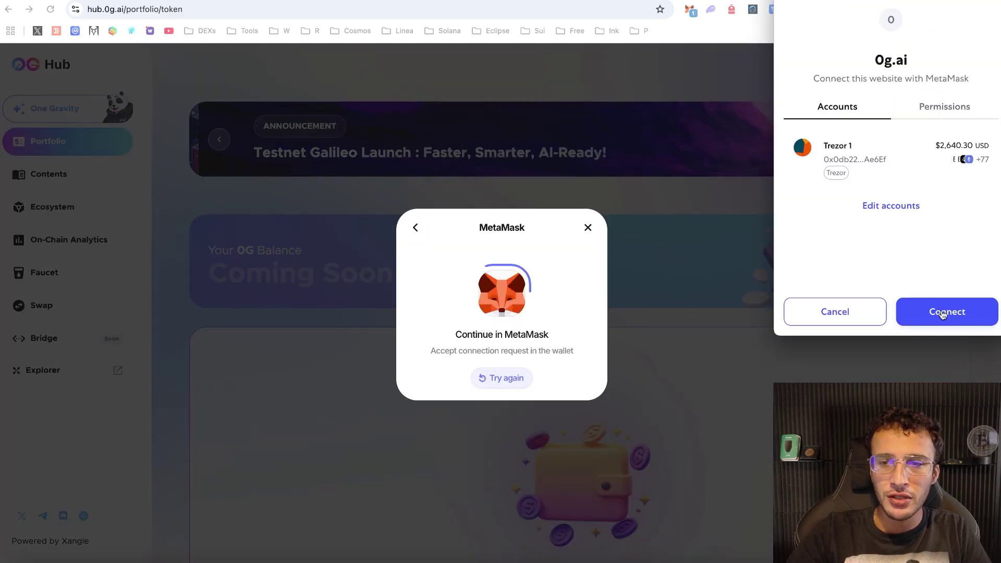
{"action": "left_click", "coordinate": [937, 313]}
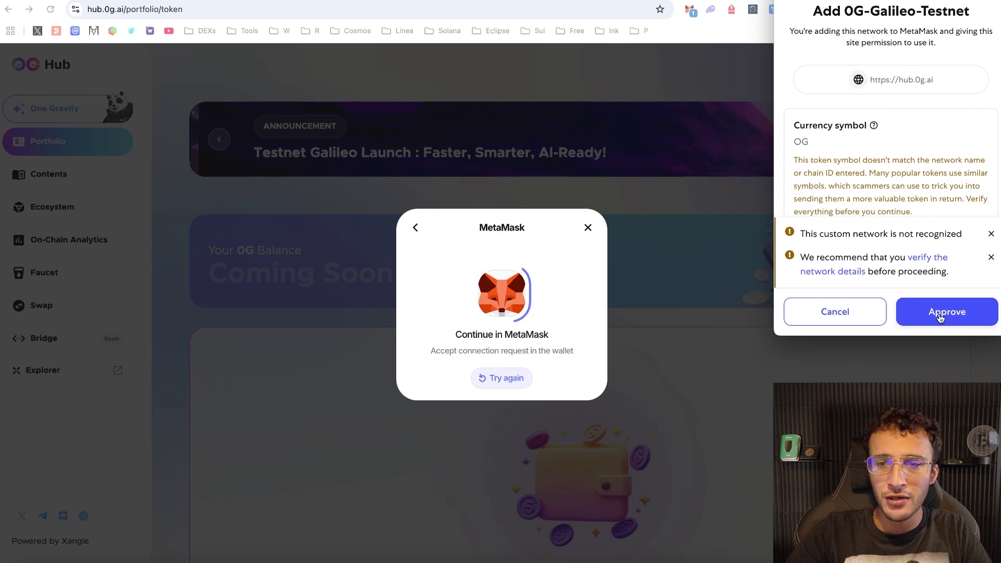
{"action": "left_click", "coordinate": [936, 313]}
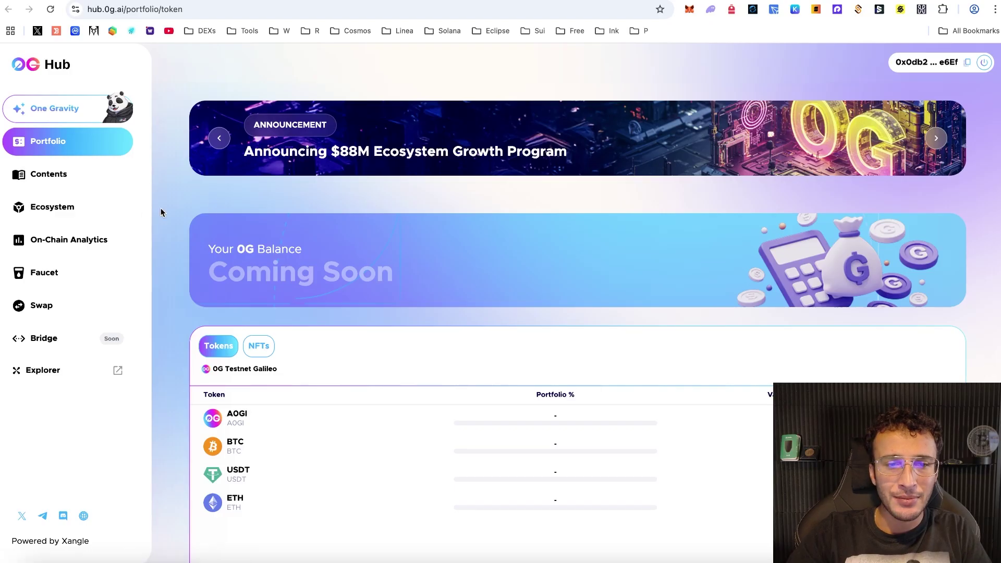
Step: Go from the 0G Hub portfolio to the 0G Eco Preview quest on Galxe and open the page of its host, 0G Labs
{"action": "scroll", "coordinate": [468, 233], "scroll_direction": "down", "scroll_amount": 3}
{"action": "scroll", "coordinate": [480, 309], "scroll_direction": "up", "scroll_amount": 3}
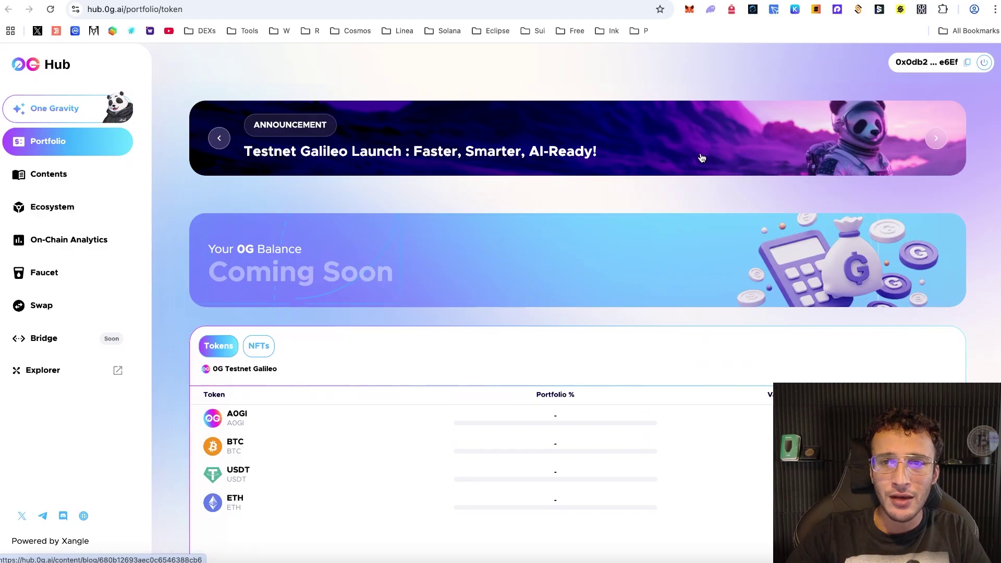
{"action": "left_click", "coordinate": [698, 158]}
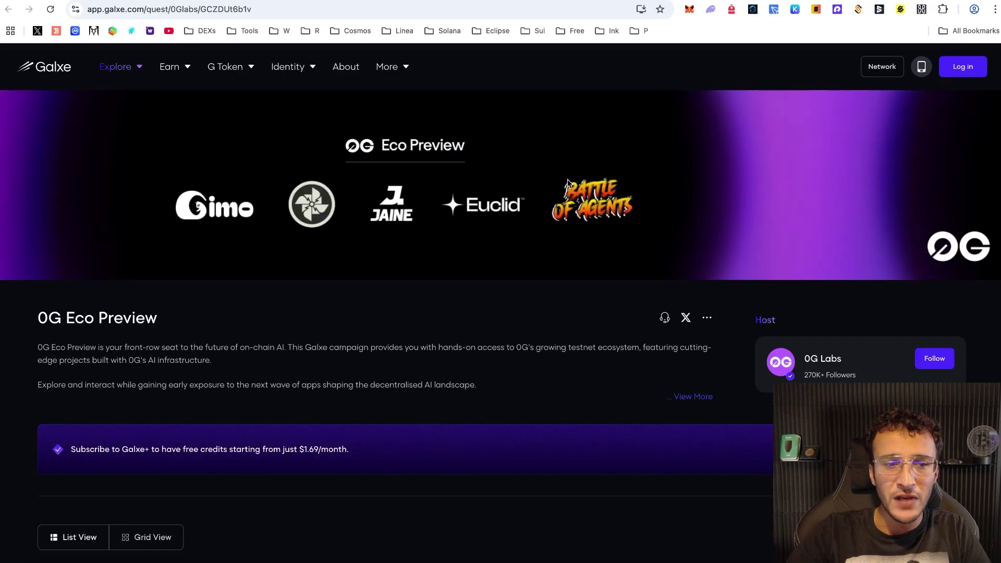
{"action": "scroll", "coordinate": [533, 201], "scroll_direction": "down", "scroll_amount": 2}
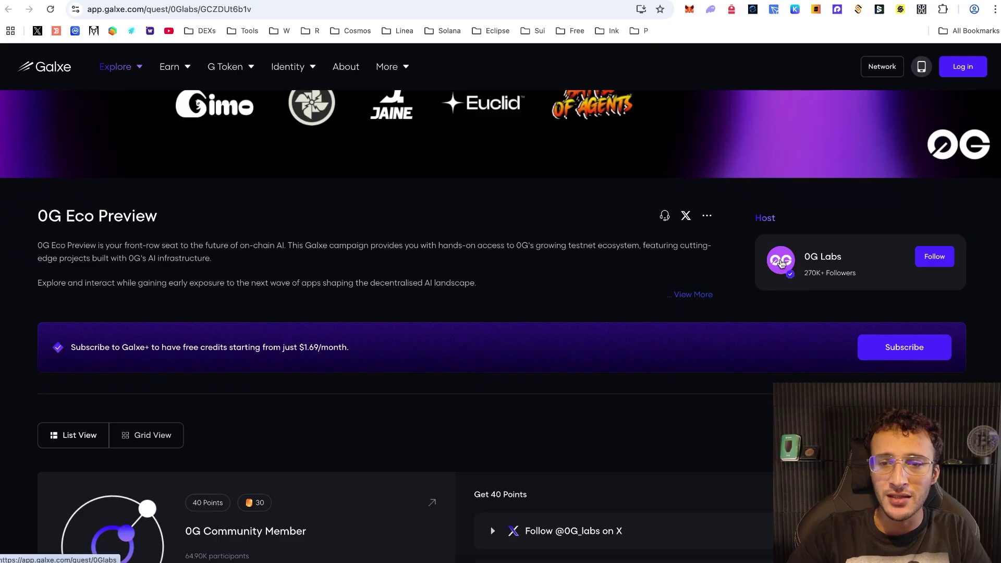
{"action": "left_click", "coordinate": [786, 264]}
{"action": "scroll", "coordinate": [741, 269], "scroll_direction": "down", "scroll_amount": 1}
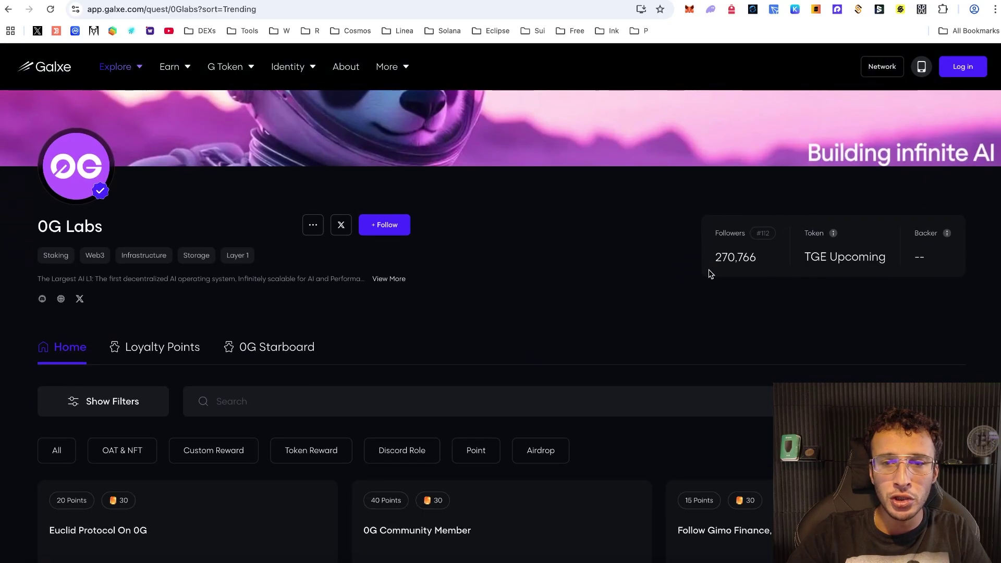
Step: Follow 0G Labs on Galxe, logging in with MetaMask and confirming the wallet's sign-in request
{"action": "left_click", "coordinate": [400, 238]}
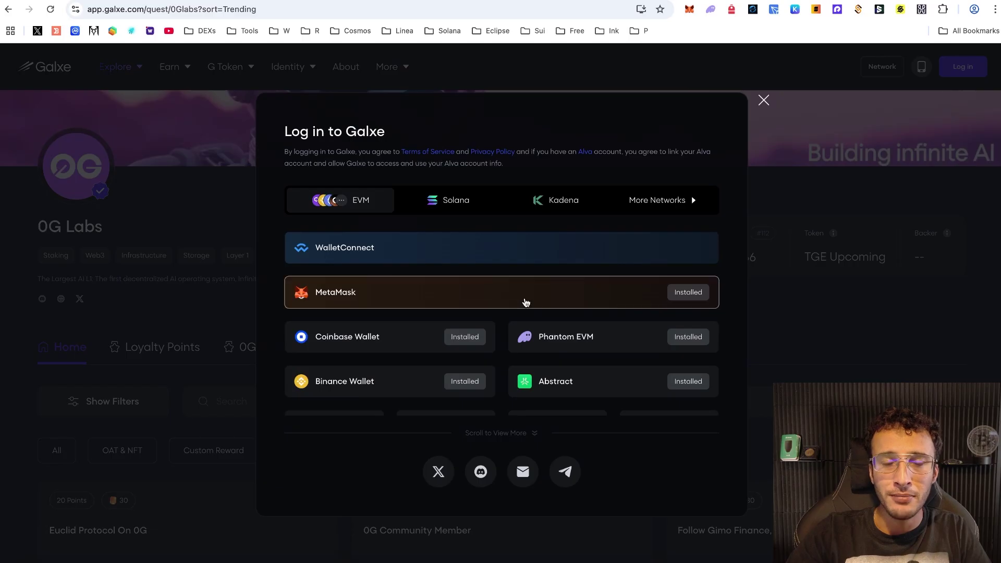
{"action": "left_click", "coordinate": [523, 297]}
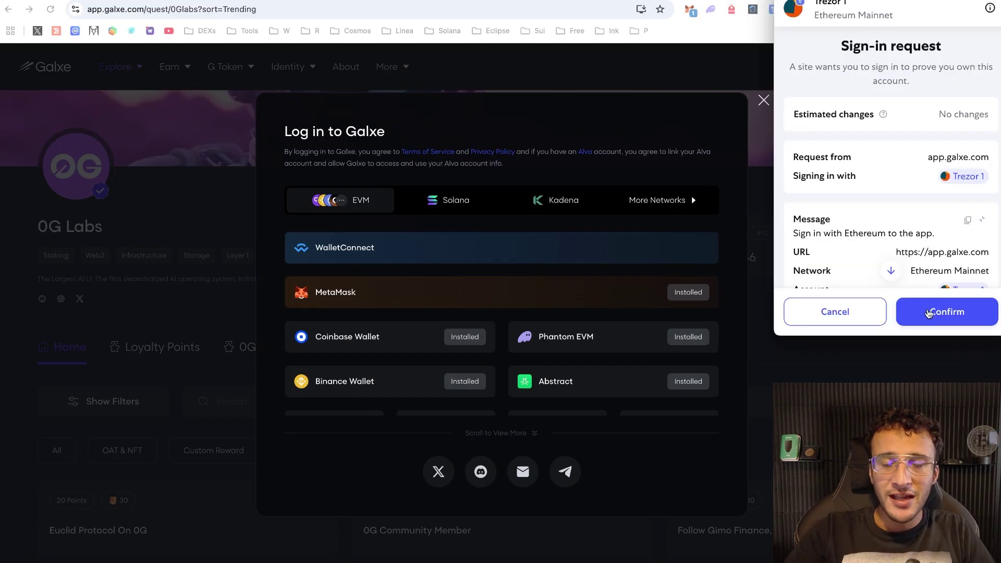
{"action": "left_click", "coordinate": [937, 314]}
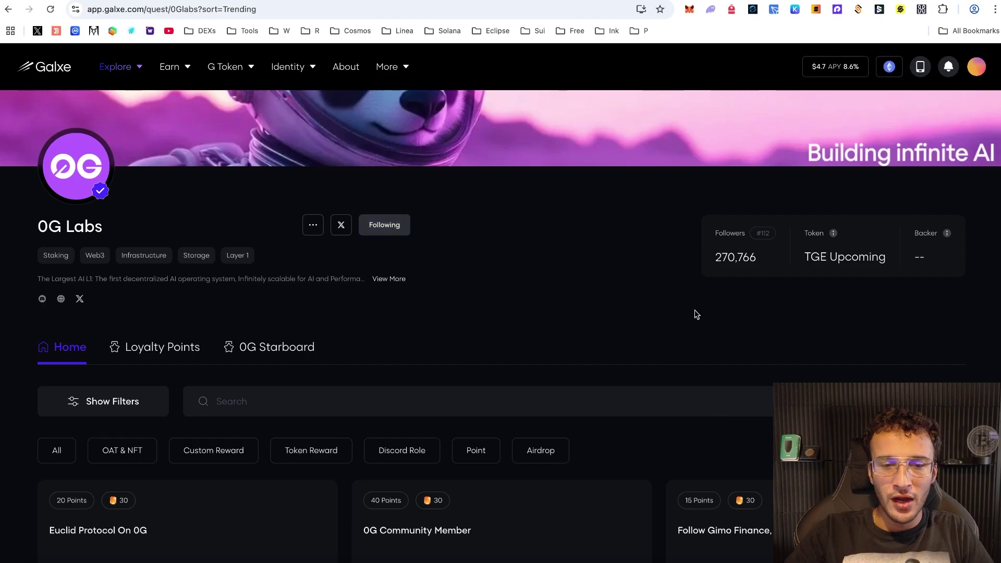
Step: Open the 0G Eco Preview quest from the 0G Labs quest list
{"action": "scroll", "coordinate": [698, 315], "scroll_direction": "down", "scroll_amount": 6}
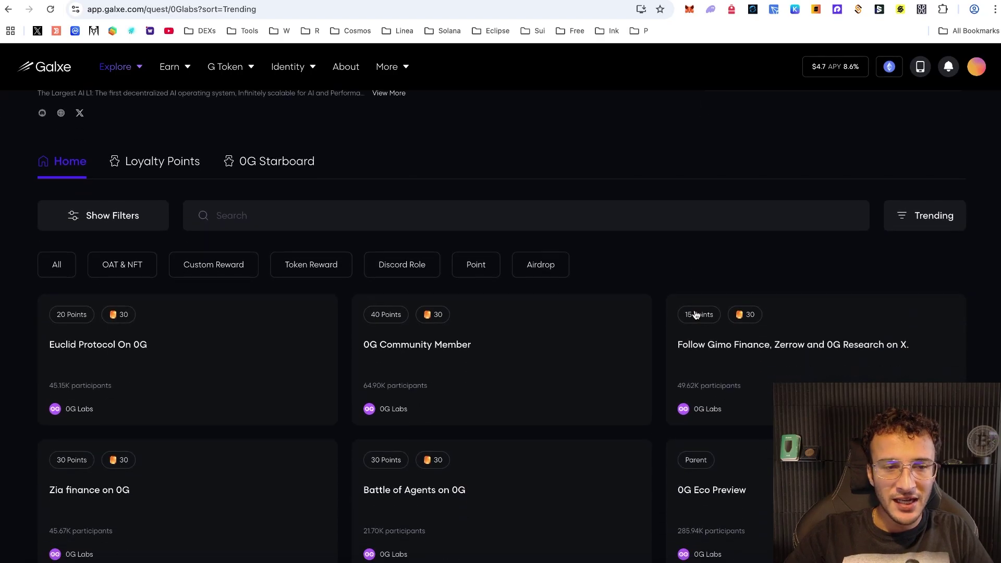
{"action": "scroll", "coordinate": [796, 321], "scroll_direction": "down", "scroll_amount": 1}
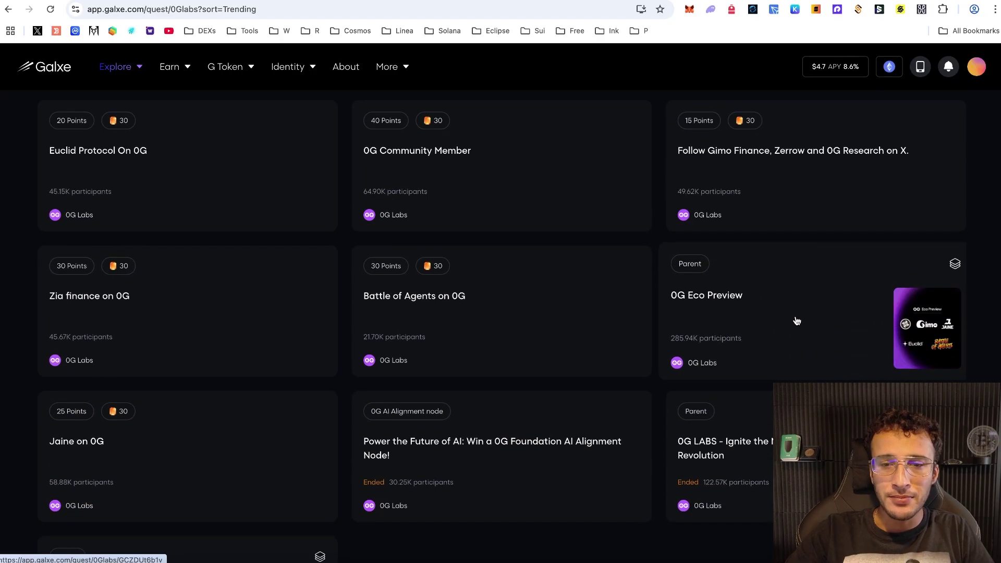
{"action": "left_click", "coordinate": [809, 311]}
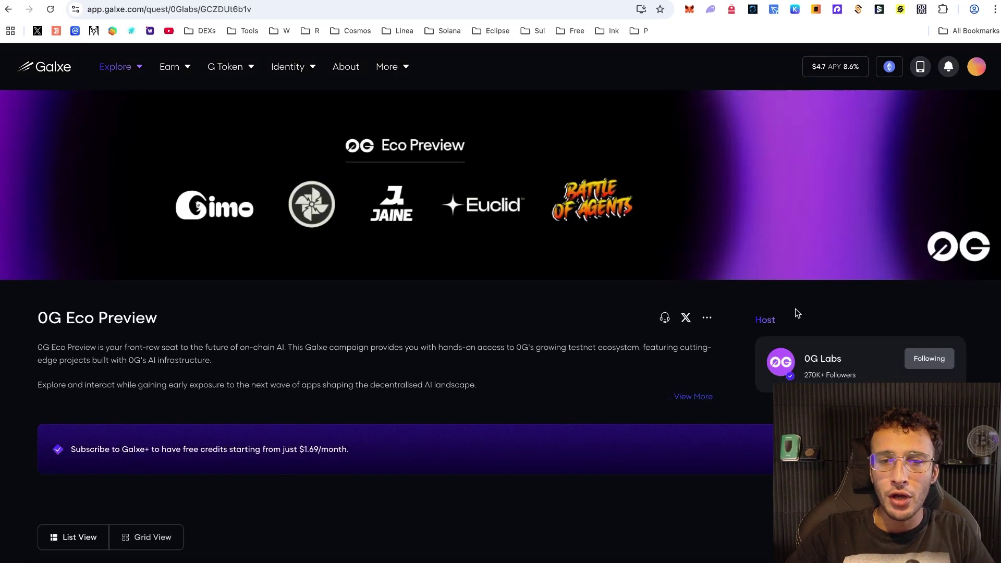
Step: Review the 0G Eco Preview quest and expand the full task list of 0G Community Member
{"action": "scroll", "coordinate": [783, 306], "scroll_direction": "down", "scroll_amount": 5}
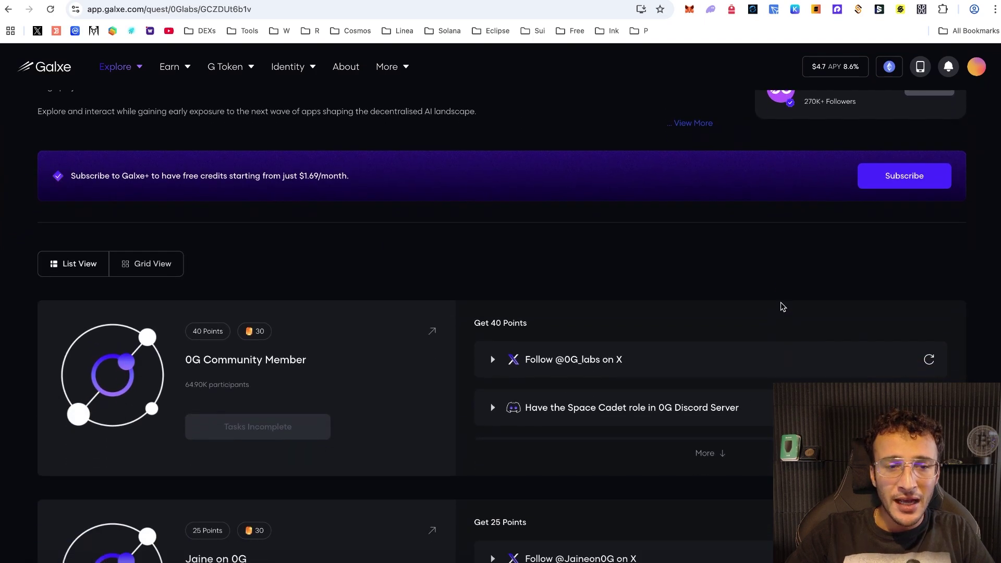
{"action": "scroll", "coordinate": [756, 309], "scroll_direction": "down", "scroll_amount": 1}
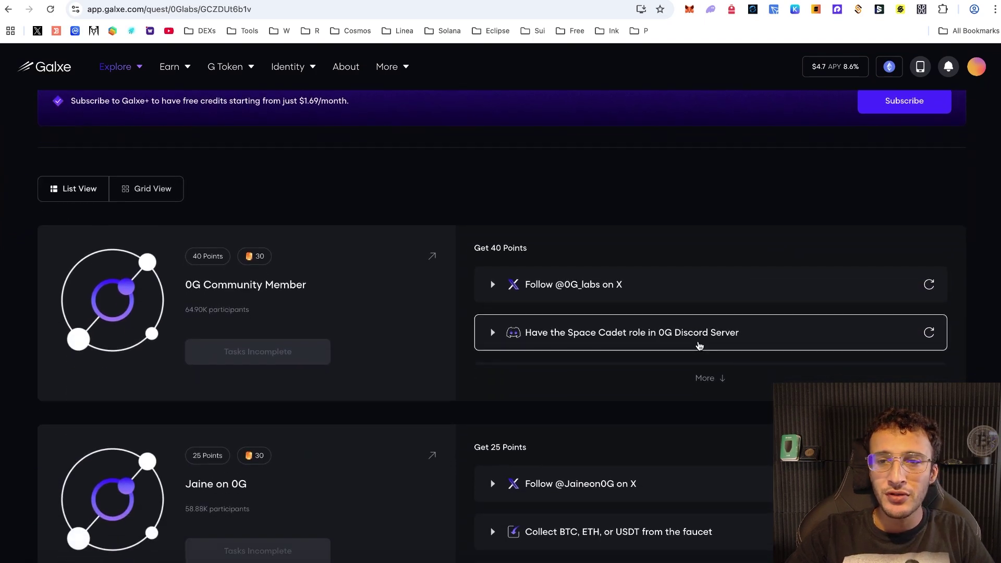
{"action": "scroll", "coordinate": [727, 341], "scroll_direction": "up", "scroll_amount": 4}
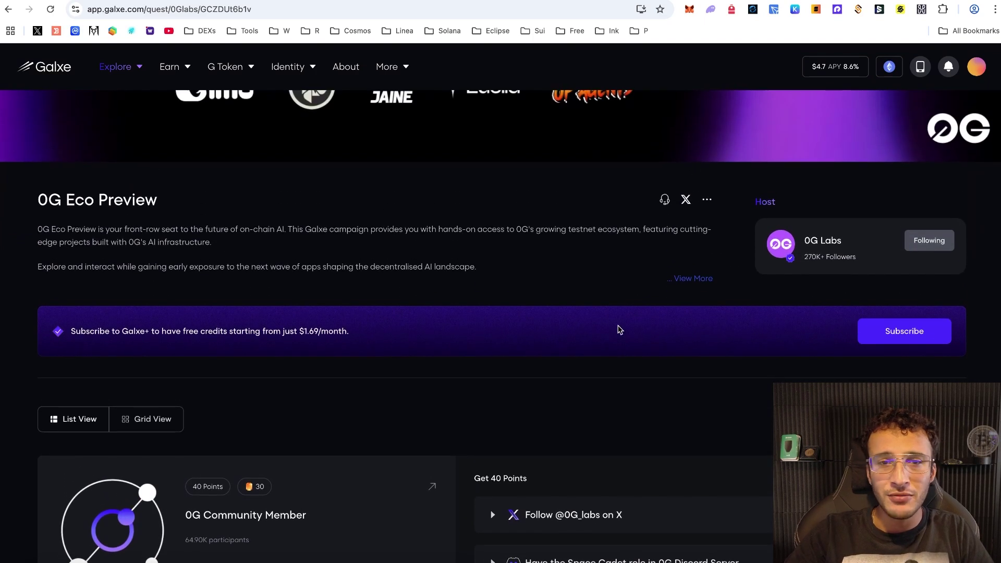
{"action": "scroll", "coordinate": [753, 358], "scroll_direction": "up", "scroll_amount": 2}
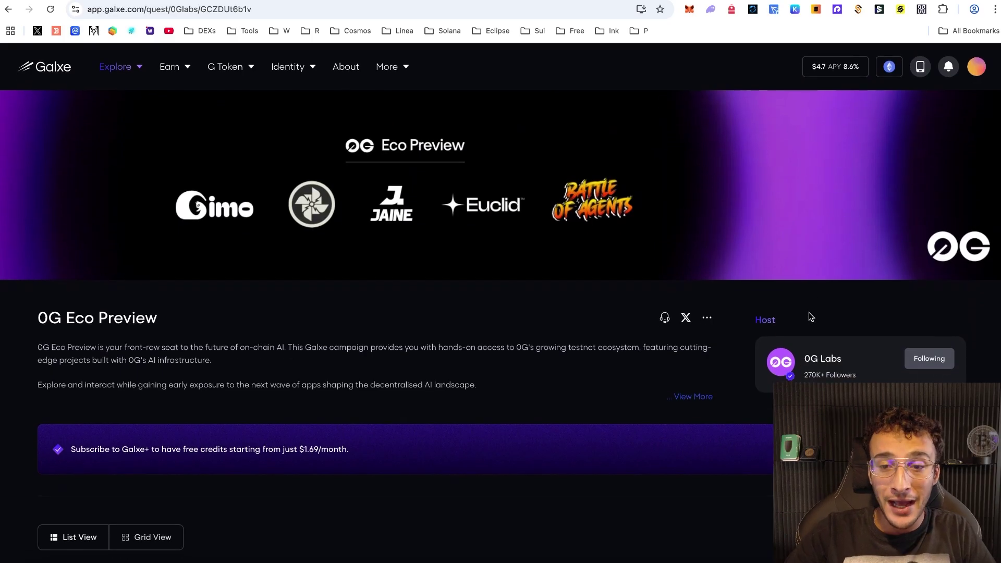
{"action": "scroll", "coordinate": [741, 286], "scroll_direction": "down", "scroll_amount": 5}
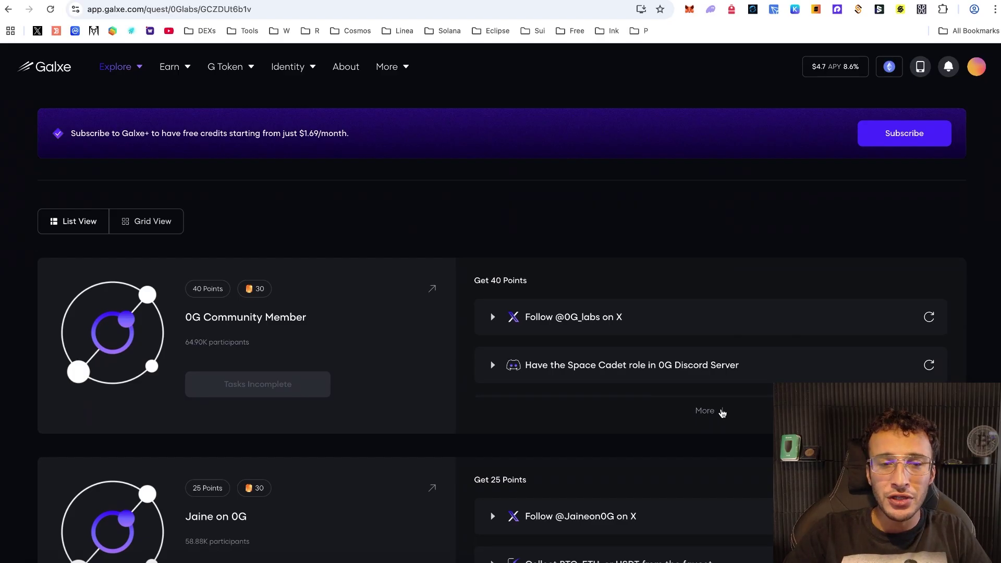
{"action": "left_click", "coordinate": [723, 413]}
{"action": "scroll", "coordinate": [678, 261], "scroll_direction": "down", "scroll_amount": 2}
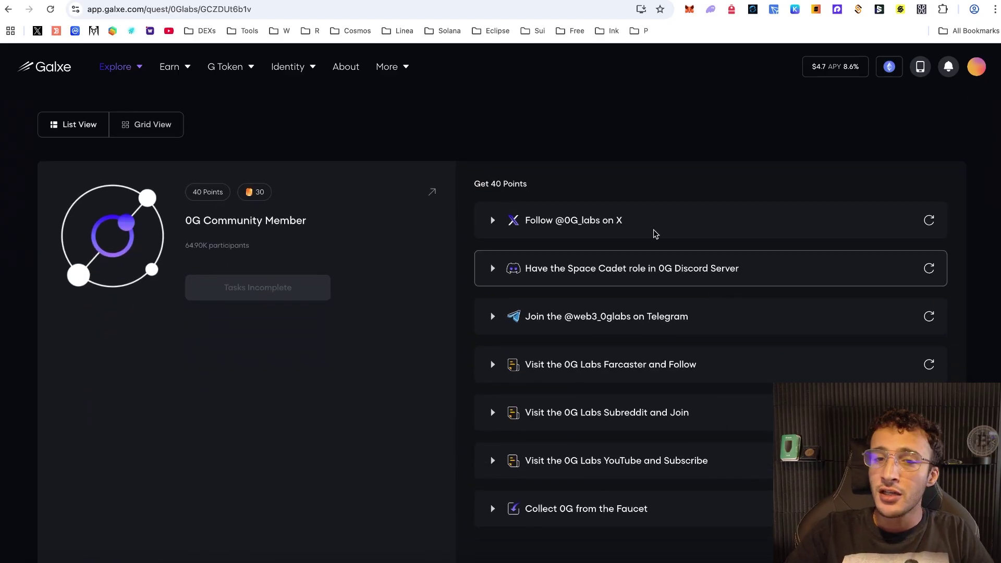
{"action": "left_click", "coordinate": [648, 224]}
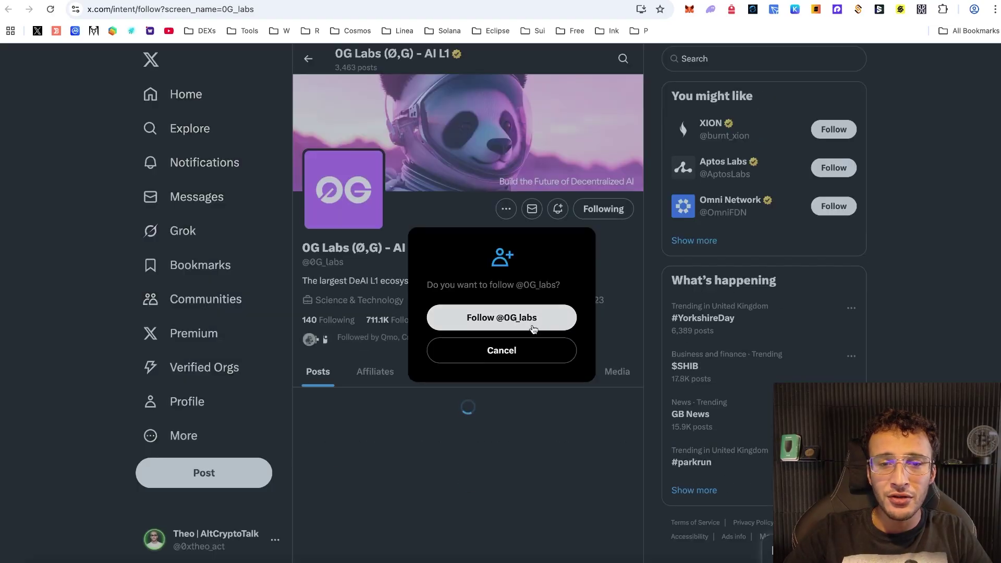
{"action": "left_click", "coordinate": [533, 328]}
{"action": "key", "text": "ctrl+w"}
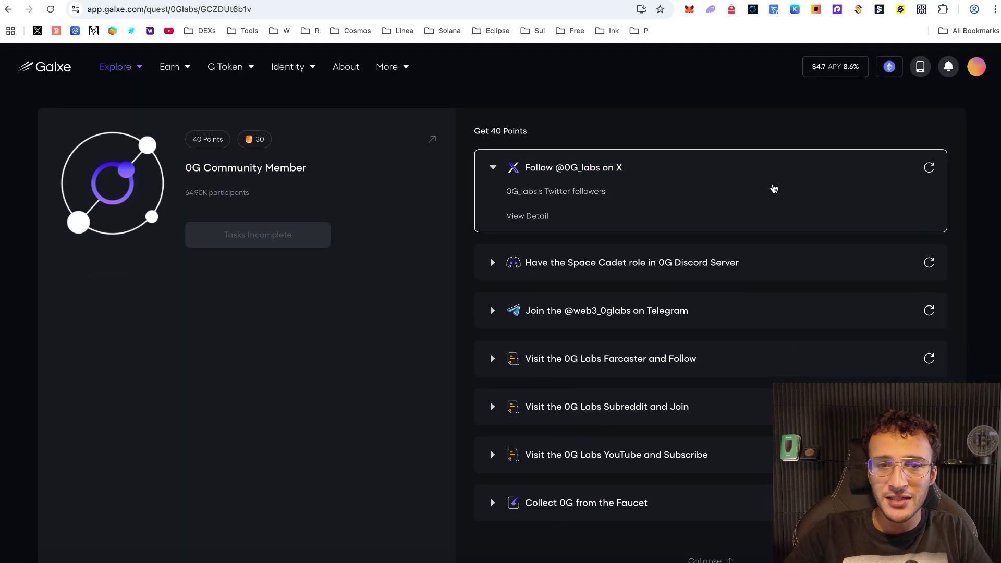
{"action": "left_click", "coordinate": [929, 168]}
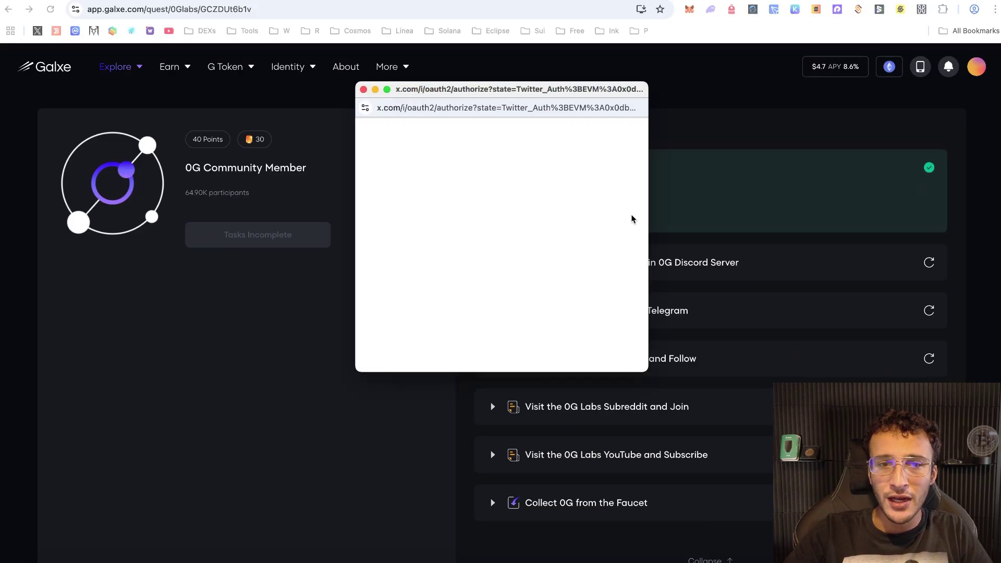
Step: Join the 0G Discord server through the Space Cadet role task and submit agreement to the server rules
{"action": "scroll", "coordinate": [751, 188], "scroll_direction": "down", "scroll_amount": 1}
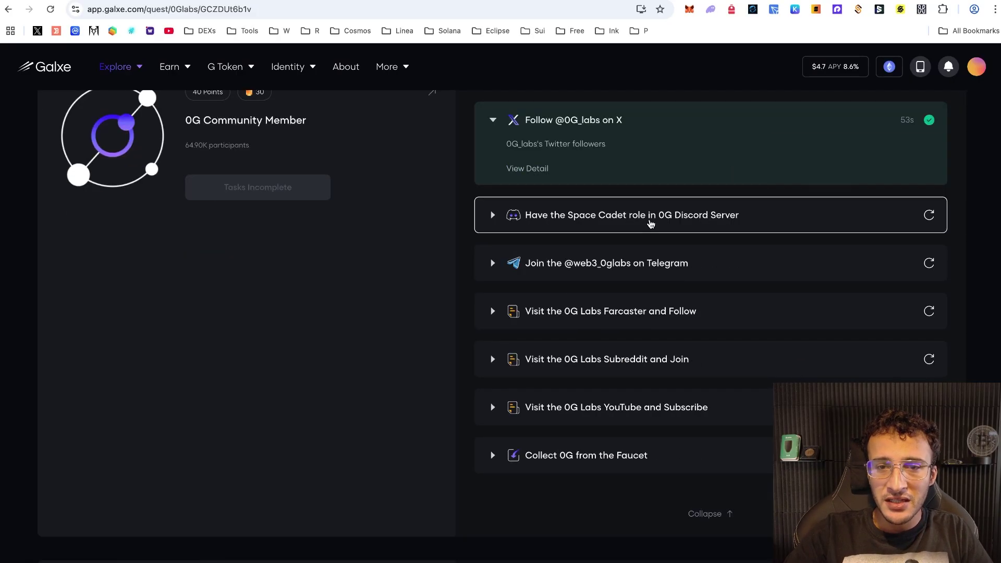
{"action": "left_click", "coordinate": [649, 218]}
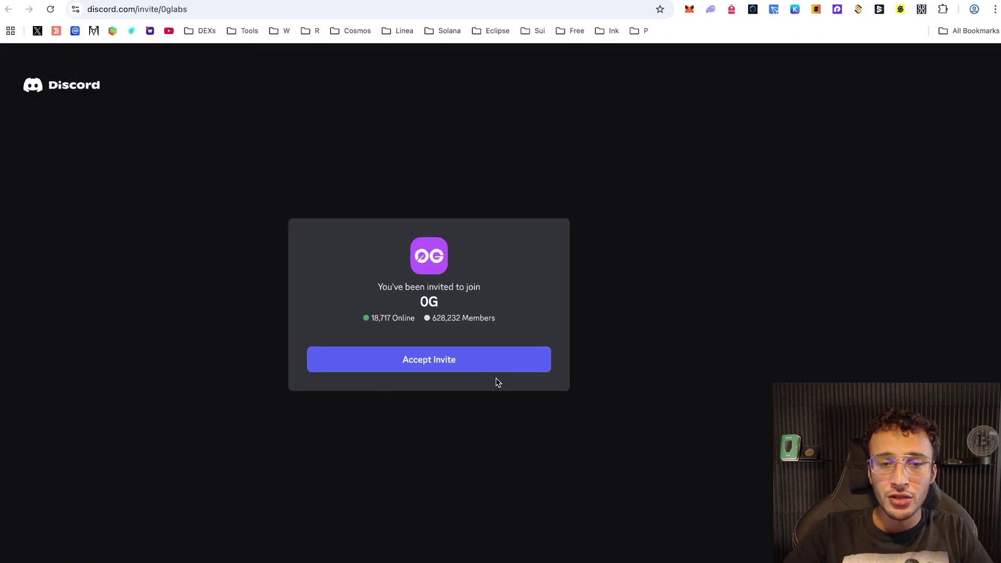
{"action": "left_click", "coordinate": [484, 360]}
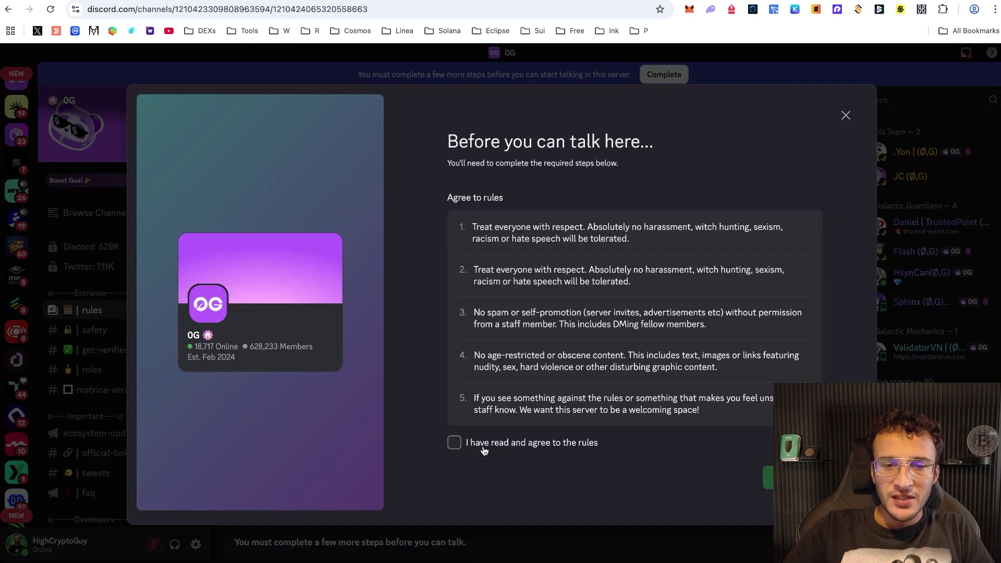
{"action": "left_click", "coordinate": [484, 445]}
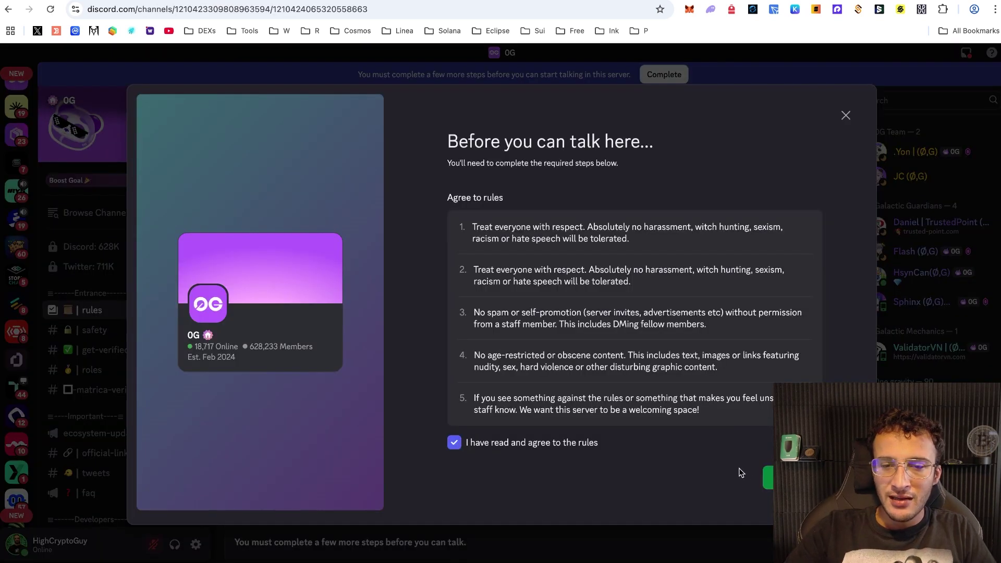
{"action": "left_click", "coordinate": [782, 477]}
Step: Complete verification in the Discord server's get-verified channel, then return to Galxe and request a check of the Space Cadet role task
{"action": "left_click", "coordinate": [273, 485]}
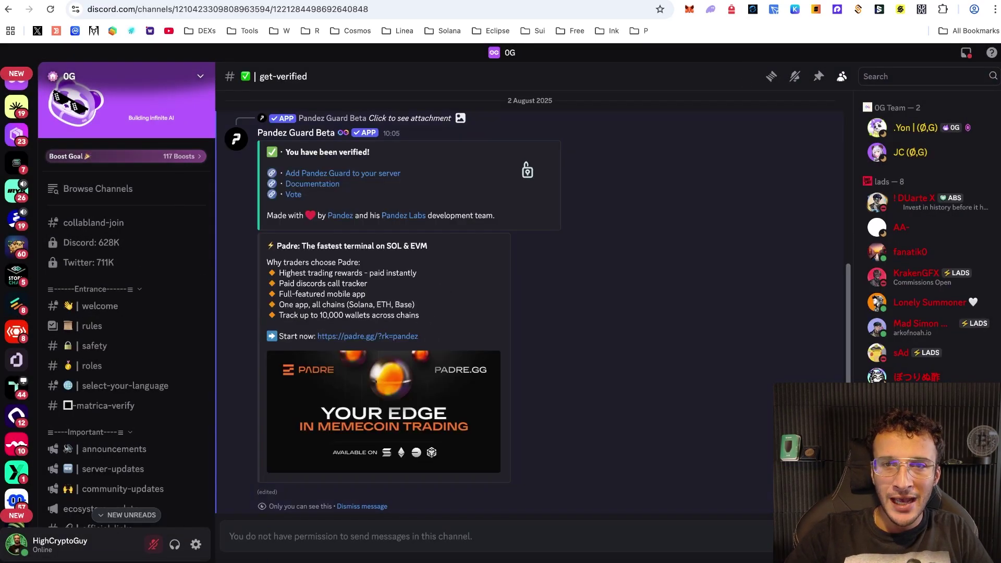
{"action": "key", "text": "ctrl+w"}
{"action": "left_click", "coordinate": [928, 217]}
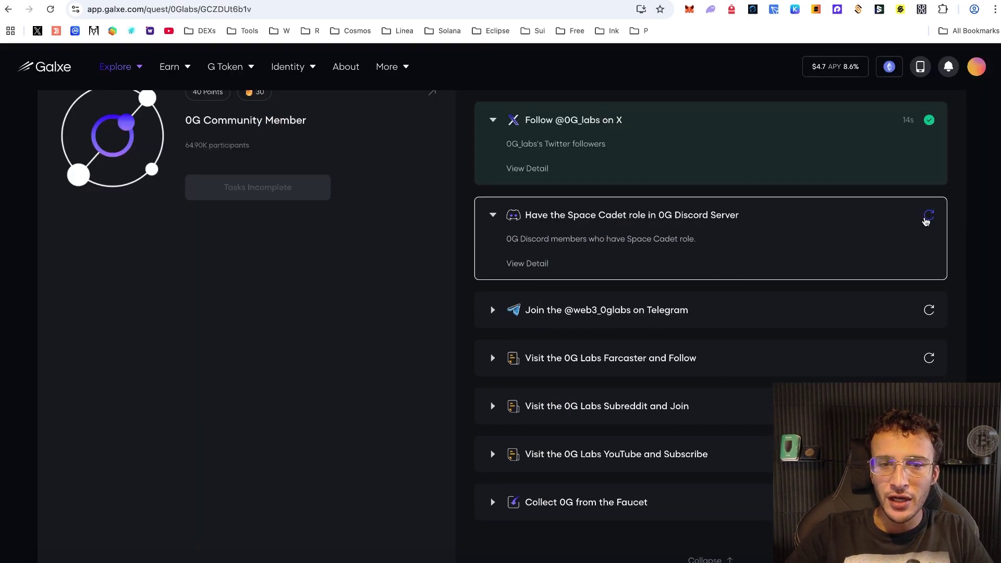
{"action": "scroll", "coordinate": [976, 235], "scroll_direction": "down", "scroll_amount": 2}
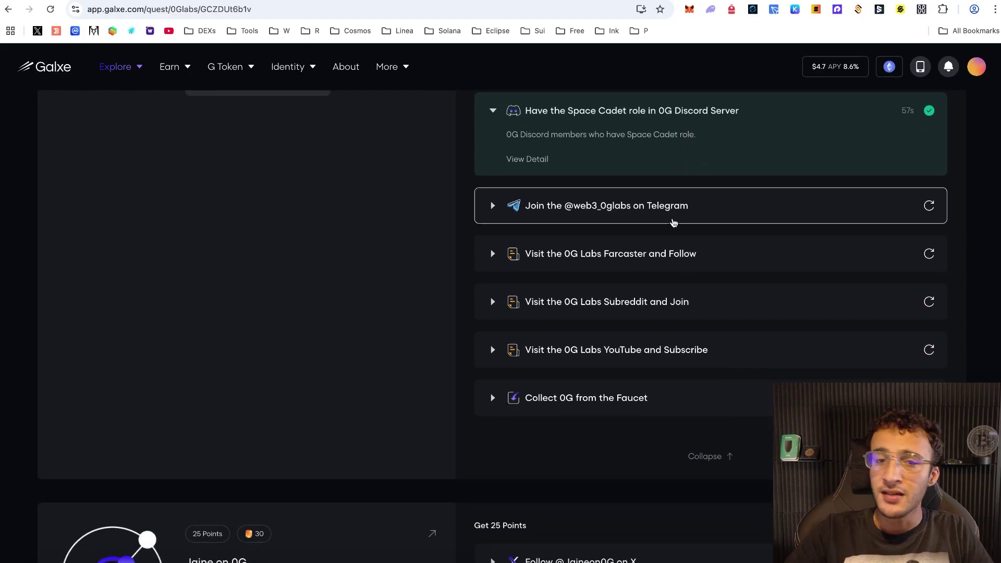
{"action": "left_click", "coordinate": [706, 214]}
{"action": "key", "text": "ctrl+w"}
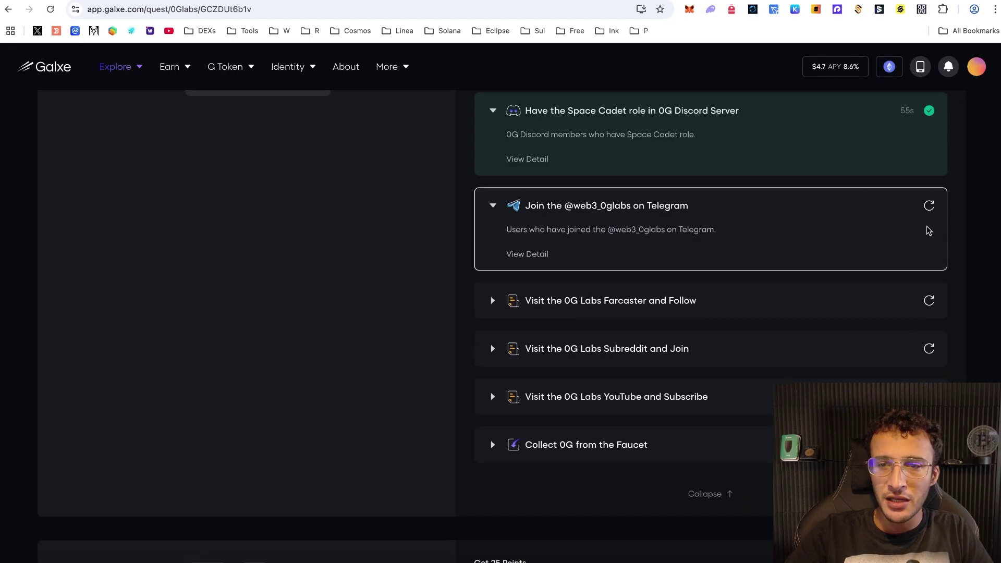
{"action": "left_click", "coordinate": [929, 205]}
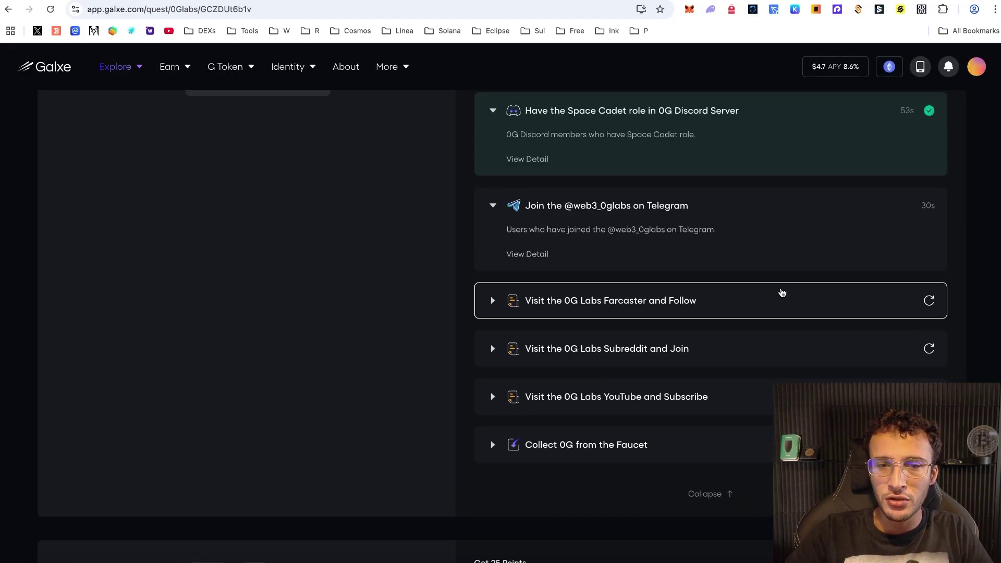
Step: Visit the 0G Labs Farcaster page through its quest task, accepting the redirect, and return to Galxe
{"action": "left_click", "coordinate": [756, 297]}
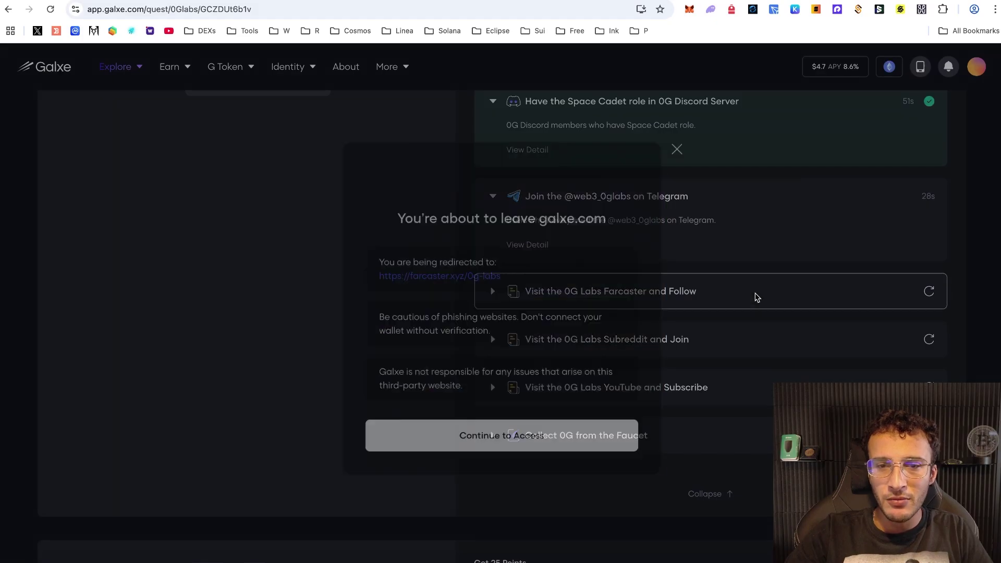
{"action": "left_click", "coordinate": [571, 440]}
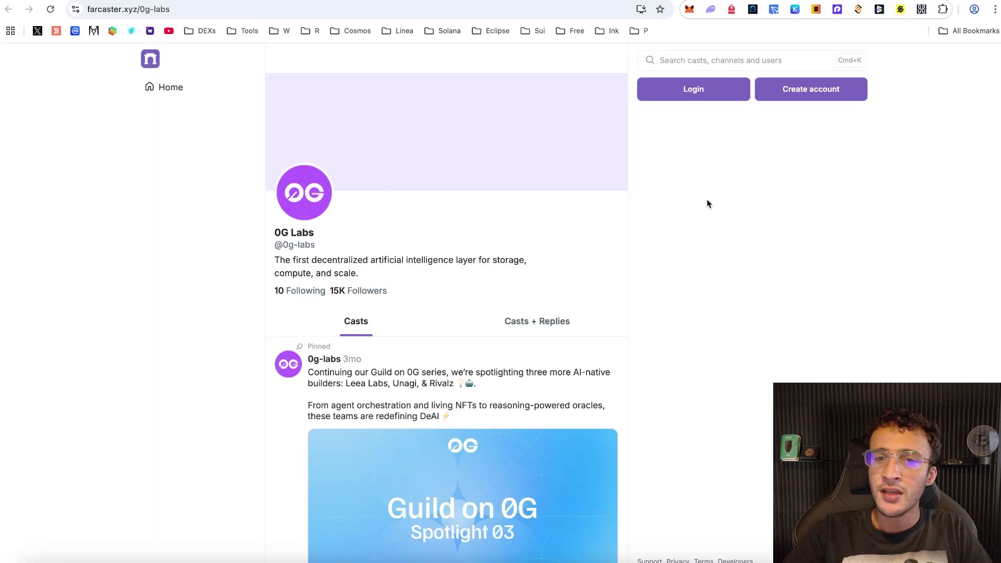
{"action": "key", "text": "super+w"}
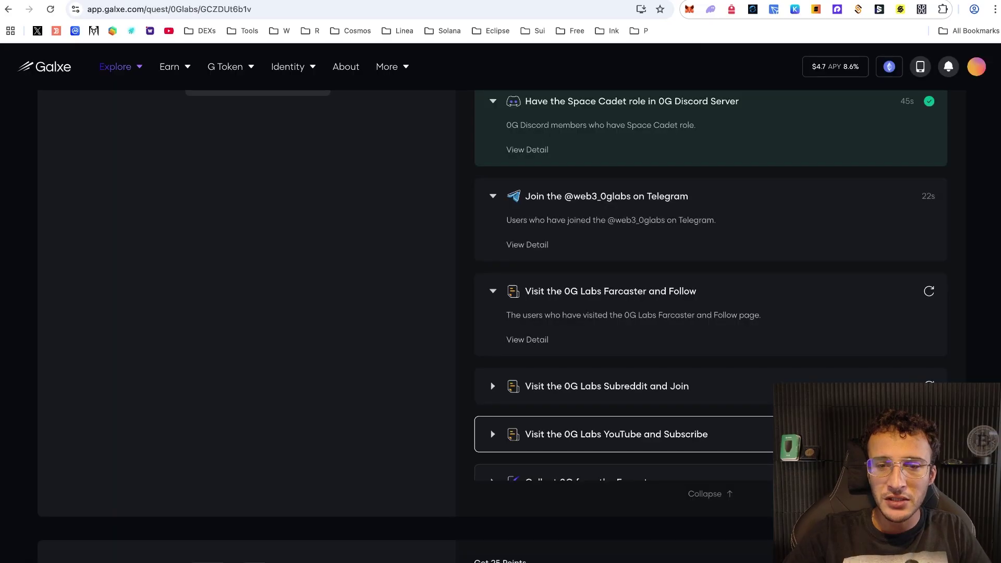
Step: Visit the 0G Labs YouTube channel through its subscribe task, accepting the redirect, and return to the Galxe task list
{"action": "scroll", "coordinate": [835, 271], "scroll_direction": "down", "scroll_amount": 1}
{"action": "left_click", "coordinate": [730, 394]}
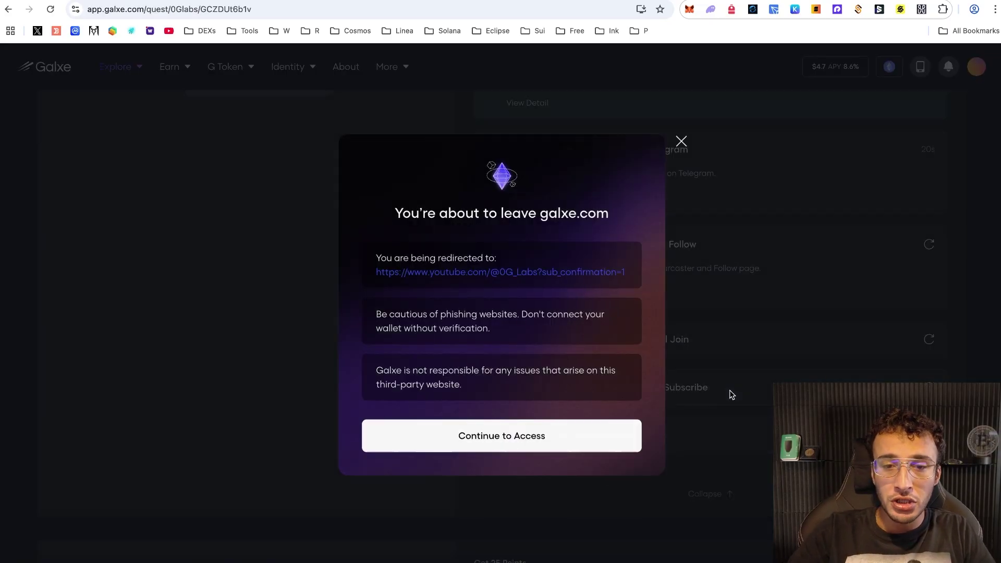
{"action": "left_click", "coordinate": [528, 437]}
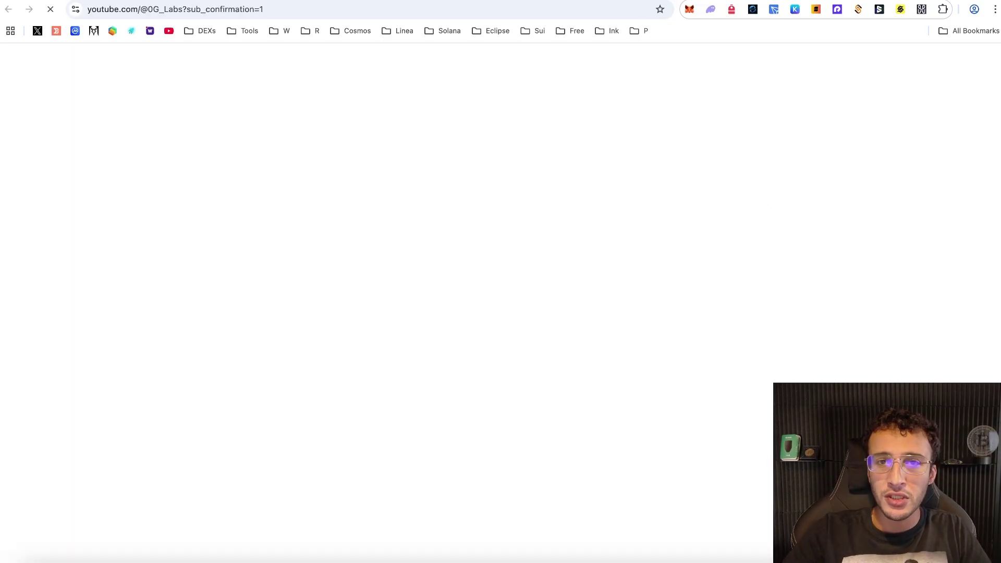
{"action": "key", "text": "super+w"}
{"action": "scroll", "coordinate": [783, 386], "scroll_direction": "down", "scroll_amount": 1}
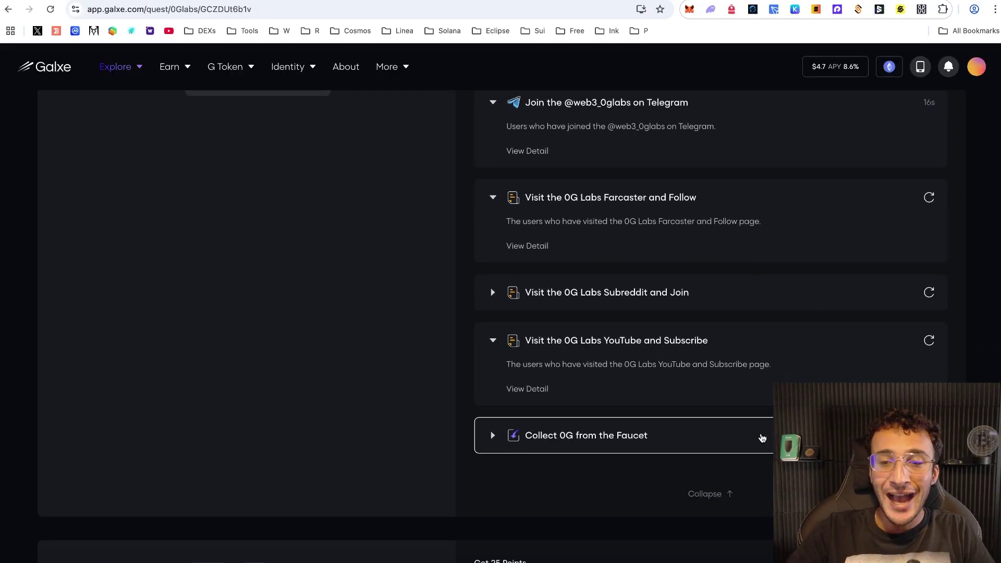
{"action": "scroll", "coordinate": [761, 438], "scroll_direction": "up", "scroll_amount": 1}
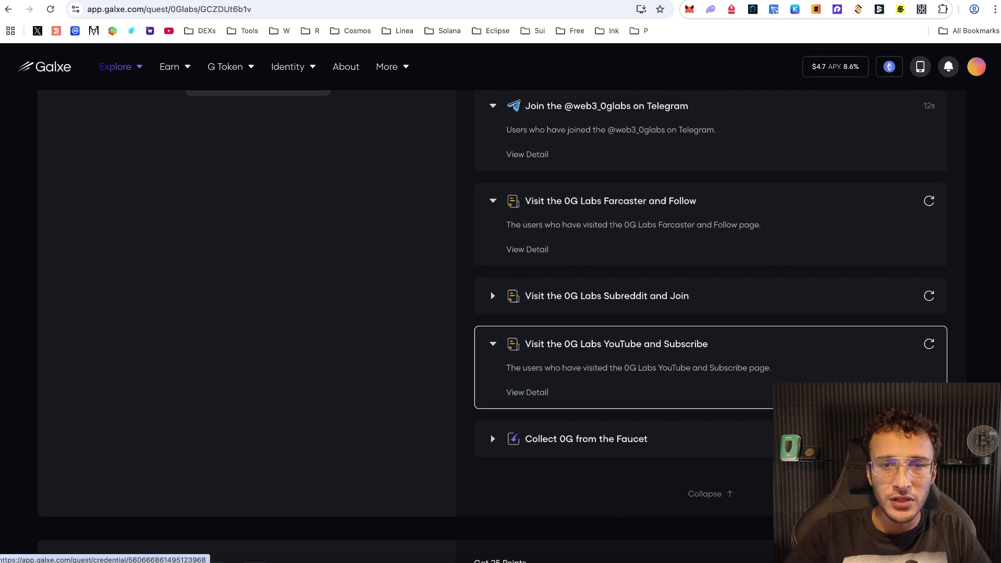
Step: Open the Collect 0G from the Faucet task, go to 0G Hub's Faucet page, and log in with X
{"action": "left_click", "coordinate": [782, 439]}
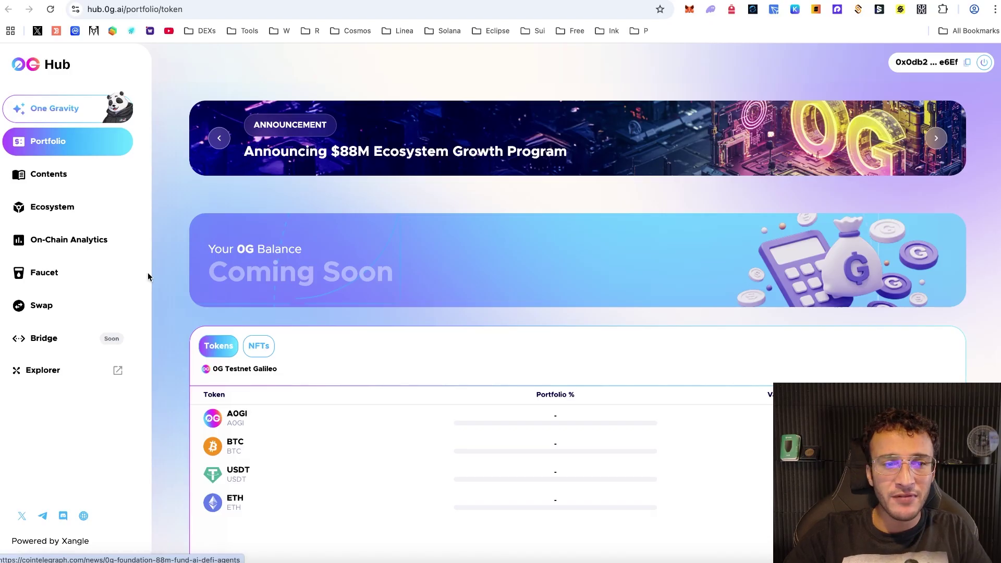
{"action": "left_click", "coordinate": [84, 275]}
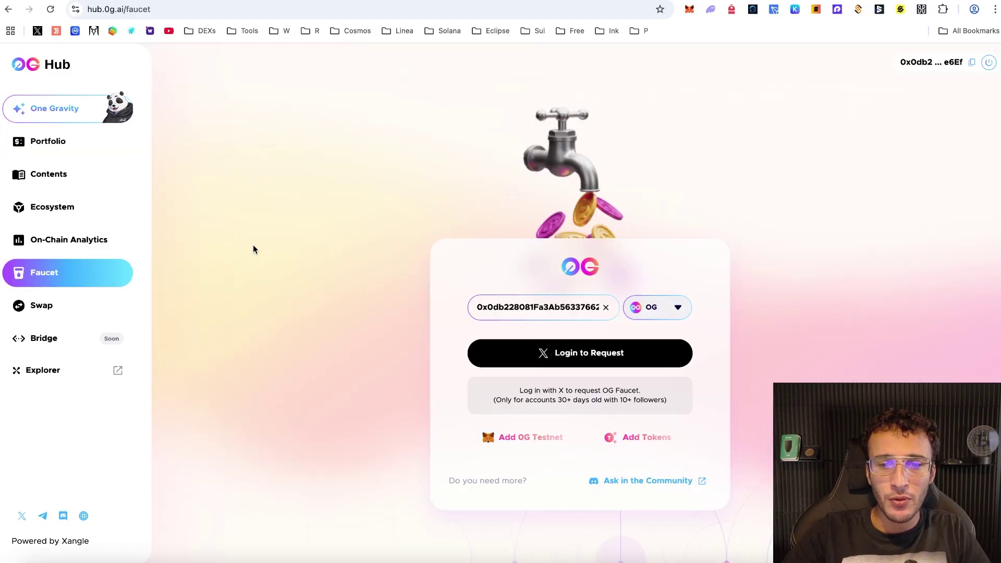
{"action": "left_click", "coordinate": [592, 357]}
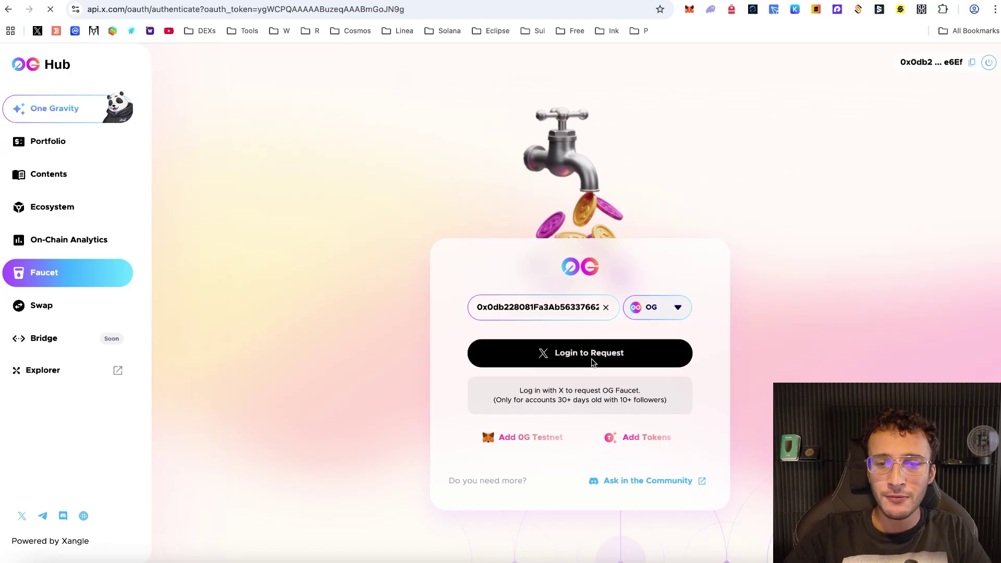
Step: Keep OG as the faucet token, complete the hCaptcha challenge by selecting the item that fits in a shoebox, and request the tokens
{"action": "left_click", "coordinate": [672, 282]}
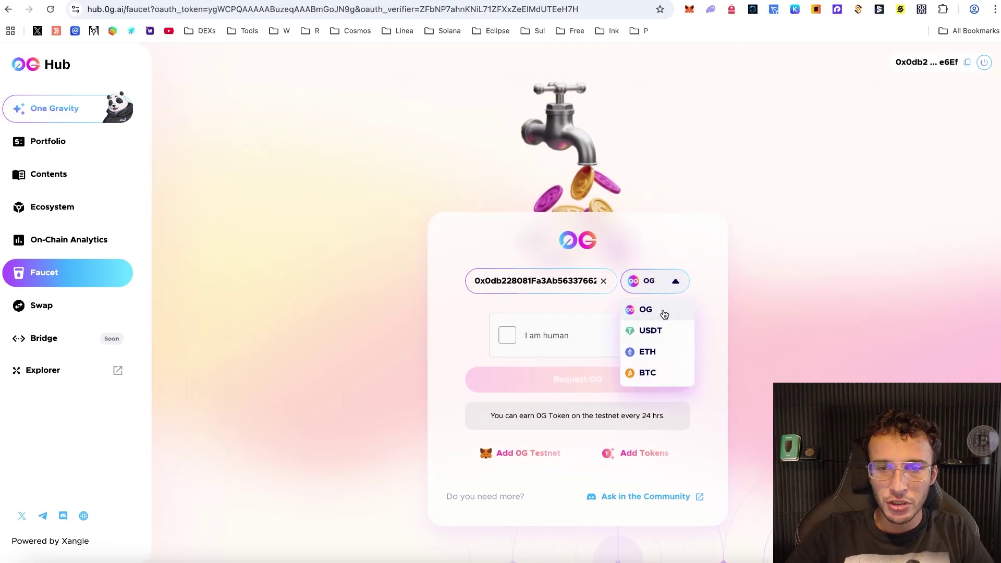
{"action": "left_click", "coordinate": [726, 298]}
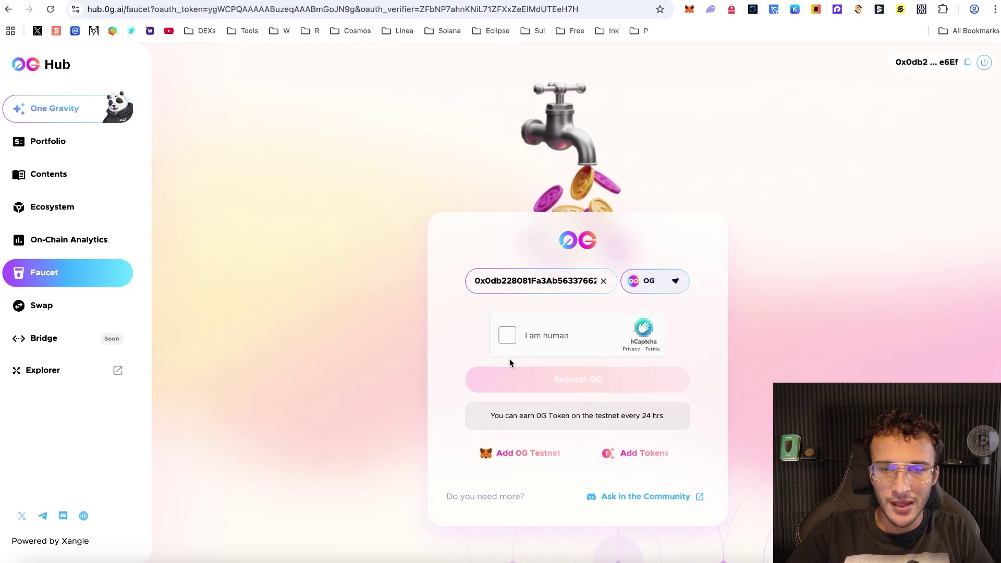
{"action": "left_click", "coordinate": [577, 339]}
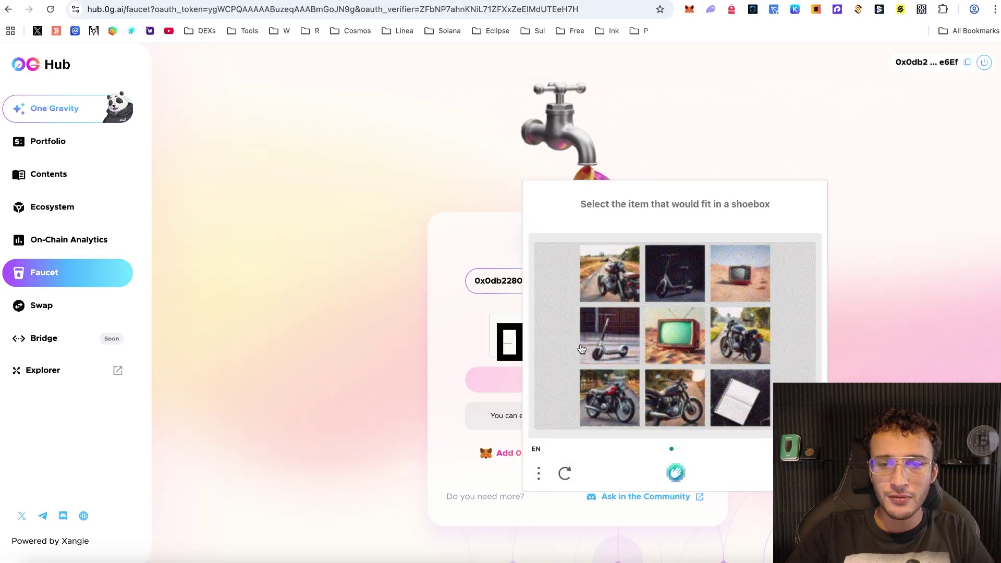
{"action": "left_click", "coordinate": [737, 398]}
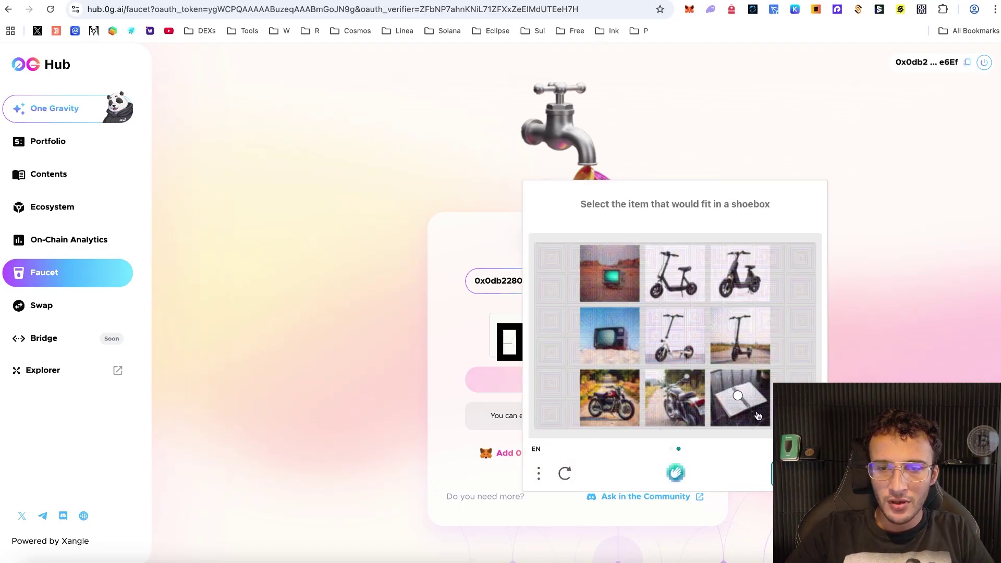
{"action": "left_click", "coordinate": [739, 396]}
{"action": "left_click", "coordinate": [628, 368]}
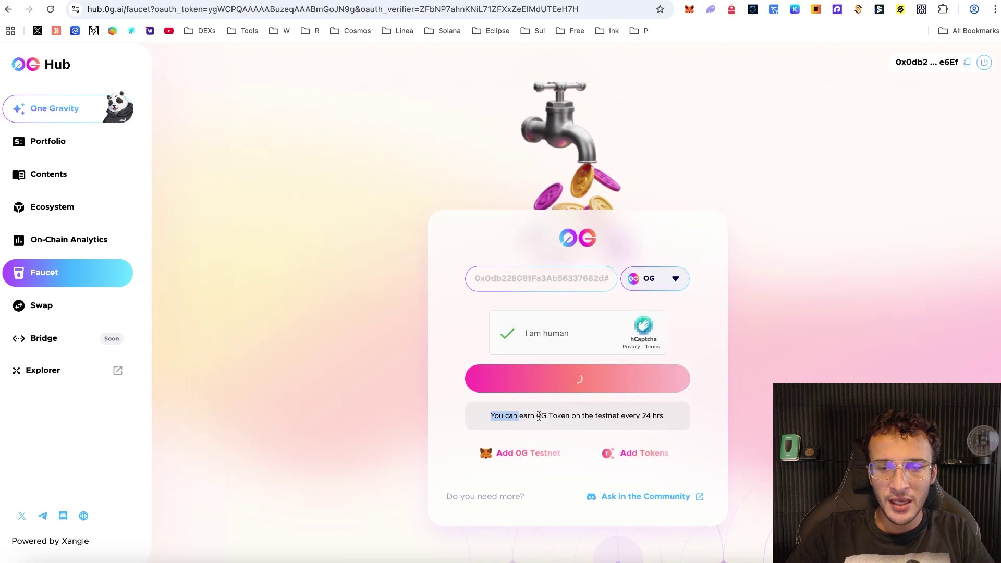
{"action": "left_click_drag", "start_coordinate": [539, 415], "coordinate": [704, 421]}
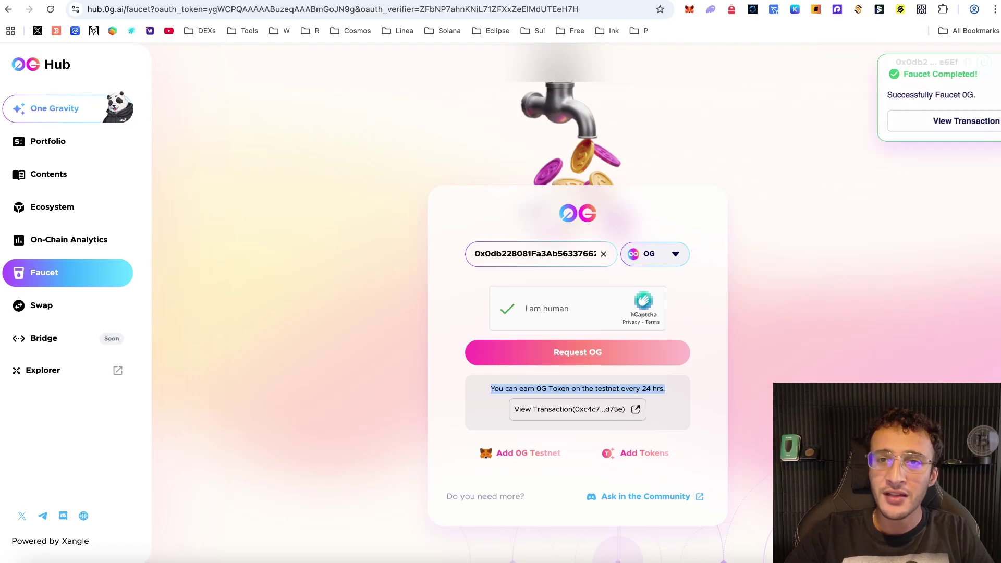
Step: Return to Galxe, request verification of the Collect 0G from the Faucet task, and go back up the task list
{"action": "key", "text": "ctrl+Tab"}
{"action": "scroll", "coordinate": [889, 320], "scroll_direction": "down", "scroll_amount": 2}
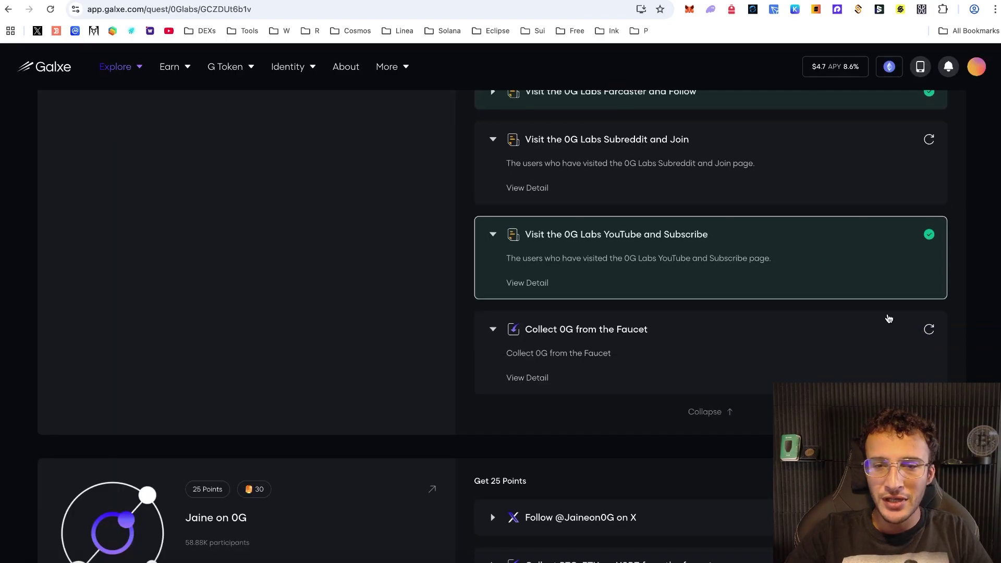
{"action": "left_click", "coordinate": [929, 330]}
{"action": "scroll", "coordinate": [349, 248], "scroll_direction": "up", "scroll_amount": 9}
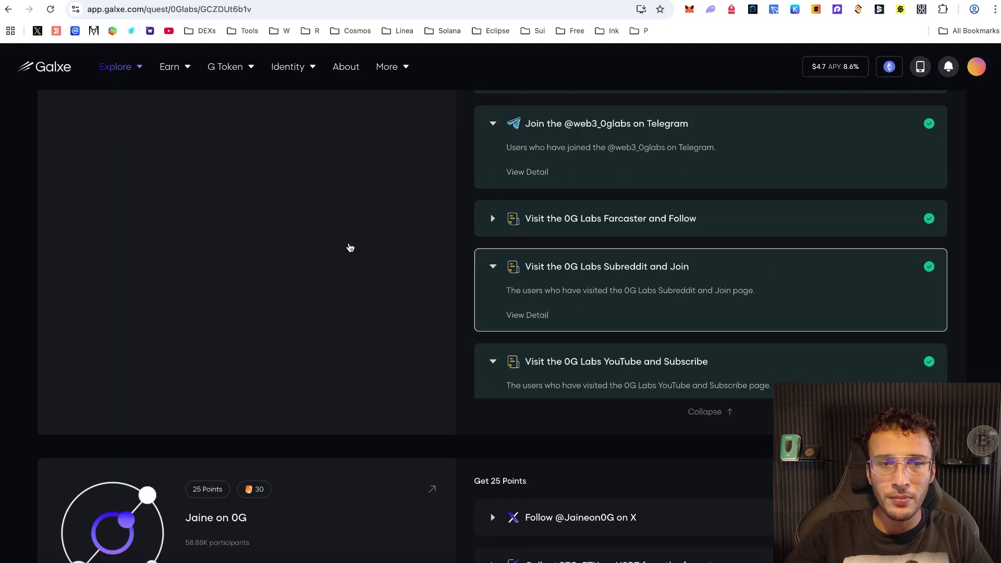
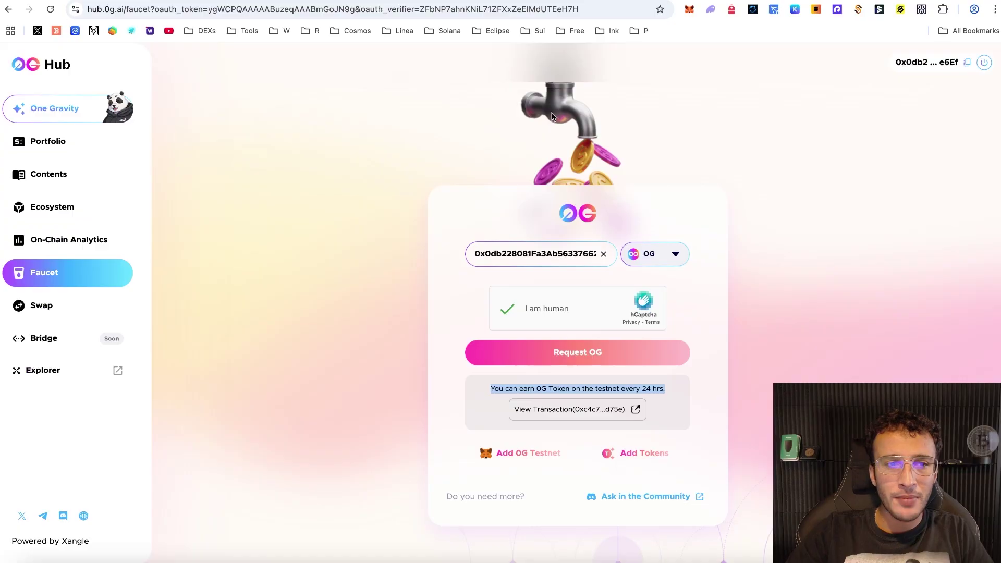
Step: Look over the tasks of the Jaine, Battle of Agents and Zia finance quests in the Galxe list
{"action": "left_click", "coordinate": [52, 207]}
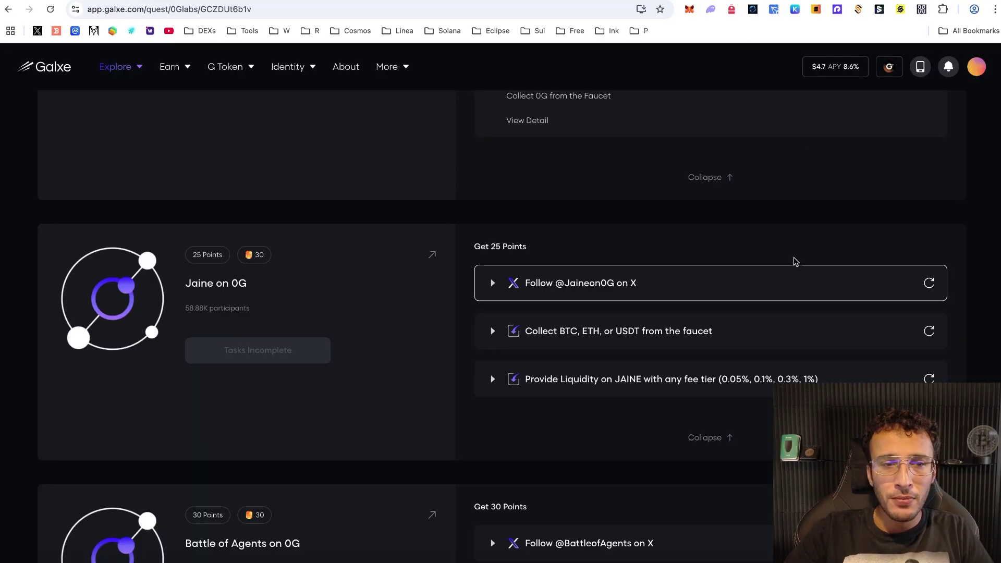
{"action": "scroll", "coordinate": [796, 261], "scroll_direction": "down", "scroll_amount": 5}
{"action": "scroll", "coordinate": [795, 258], "scroll_direction": "down", "scroll_amount": 3}
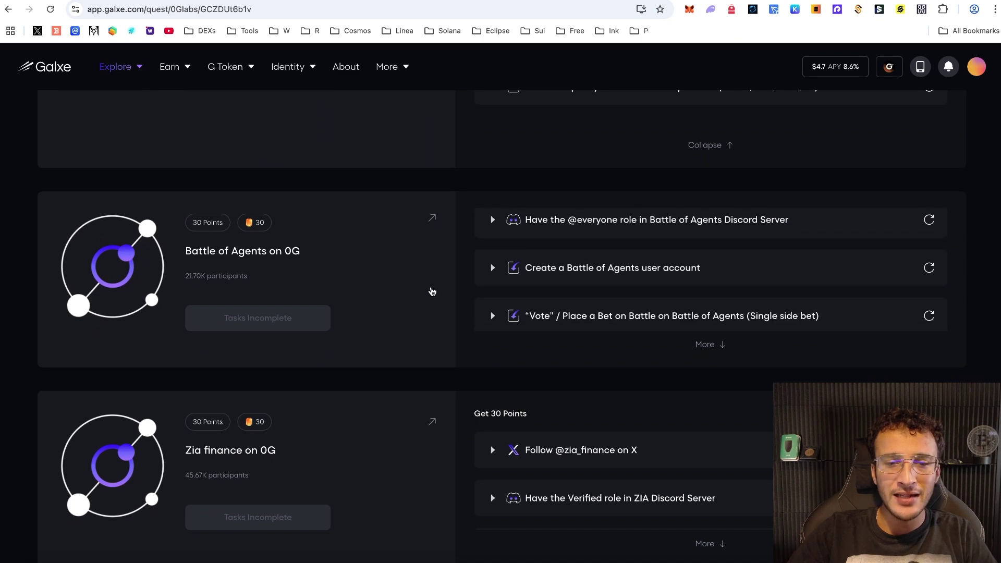
{"action": "scroll", "coordinate": [433, 289], "scroll_direction": "down", "scroll_amount": 2}
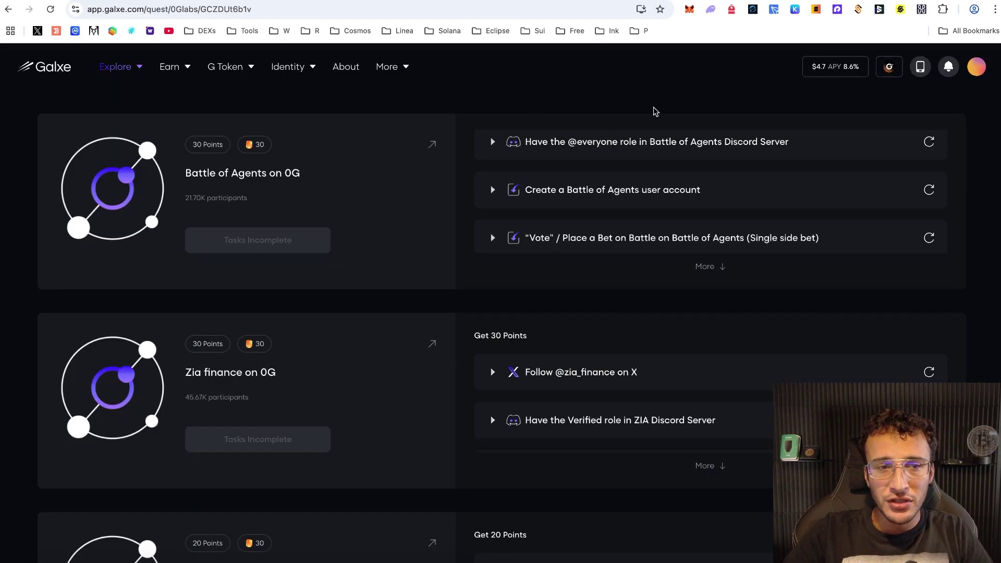
{"action": "scroll", "coordinate": [656, 111], "scroll_direction": "up", "scroll_amount": 5}
{"action": "scroll", "coordinate": [655, 111], "scroll_direction": "up", "scroll_amount": 2}
{"action": "scroll", "coordinate": [434, 204], "scroll_direction": "down", "scroll_amount": 2}
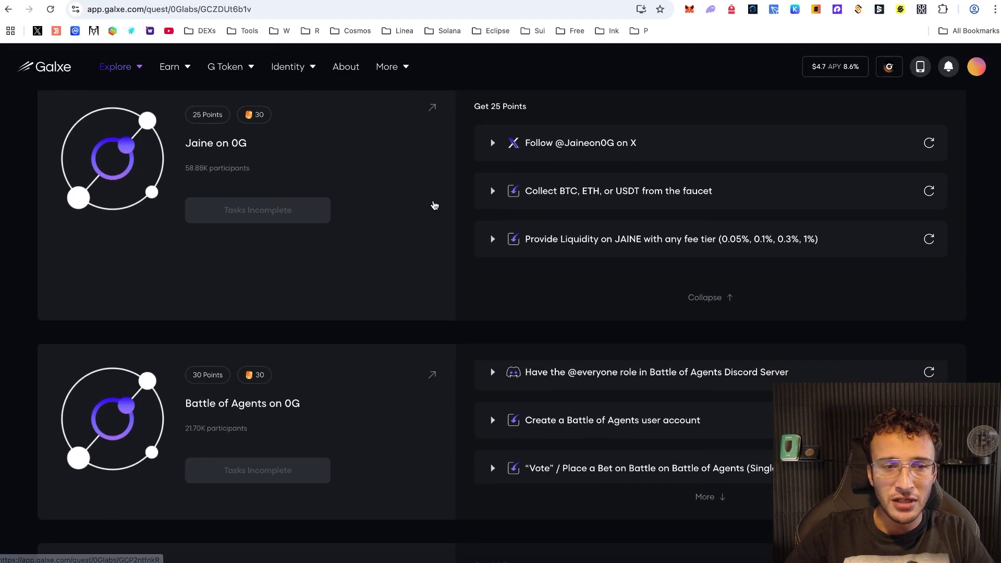
{"action": "left_click", "coordinate": [664, 146]}
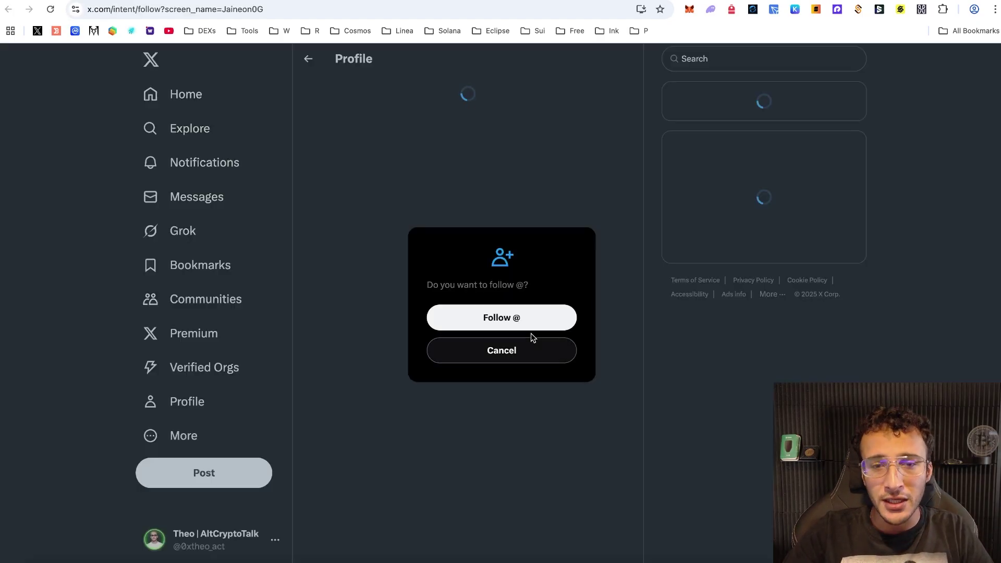
{"action": "left_click", "coordinate": [535, 328]}
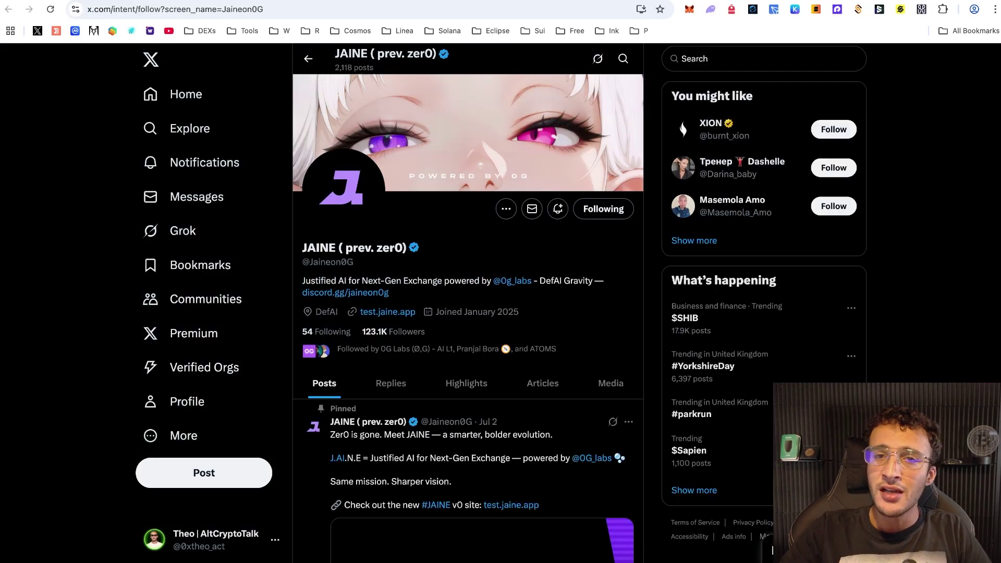
{"action": "key", "text": "ctrl+w"}
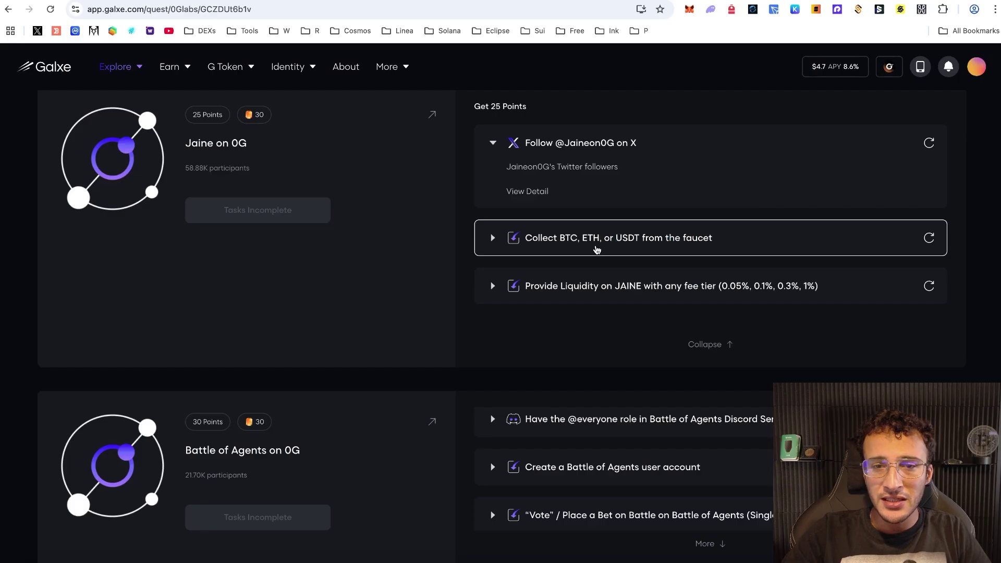
Step: Open the Jaine faucet through the Collect BTC, ETH, or USDT task and connect the MetaMask wallet
{"action": "left_click", "coordinate": [692, 244]}
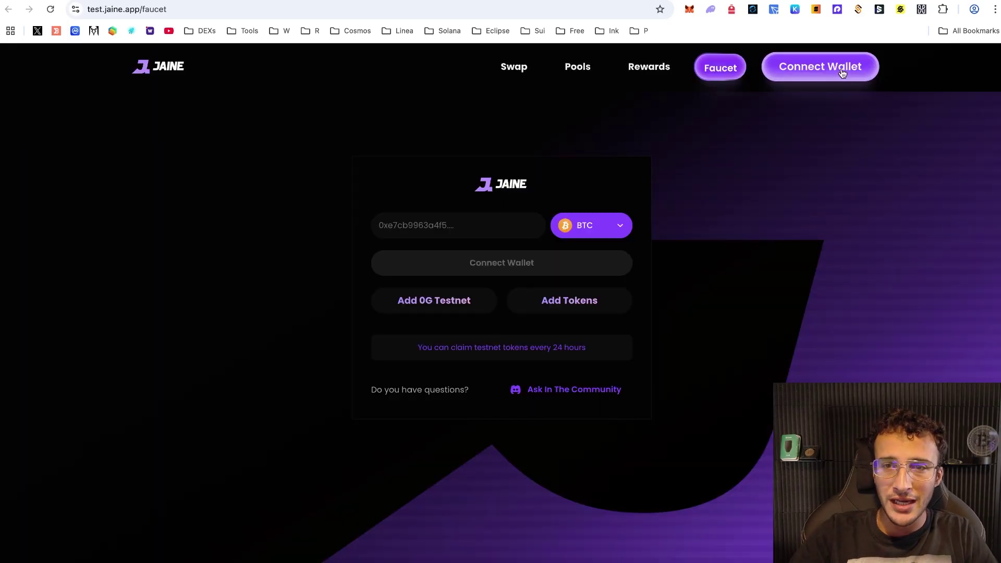
{"action": "left_click", "coordinate": [821, 66]}
{"action": "left_click", "coordinate": [352, 248]}
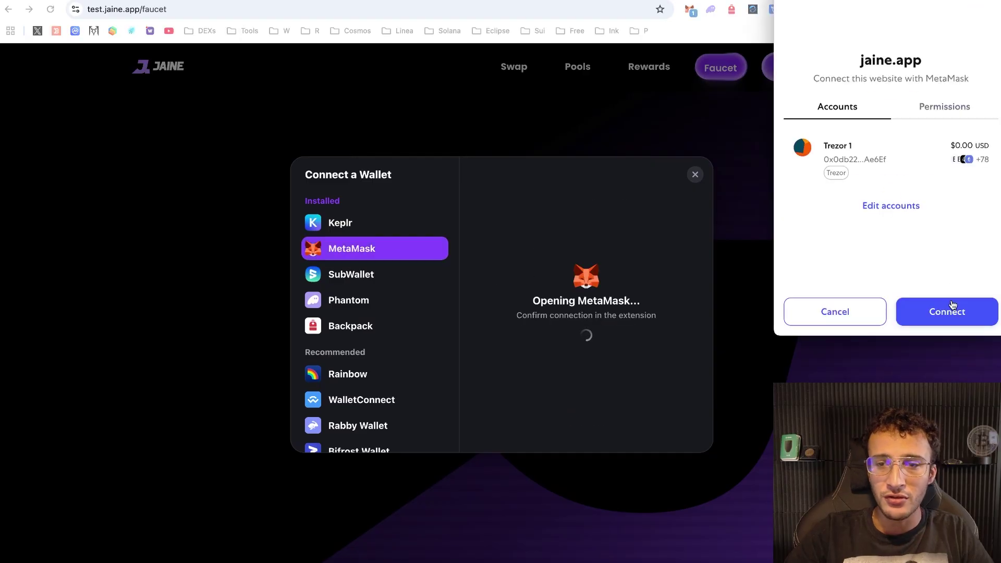
{"action": "left_click", "coordinate": [946, 311]}
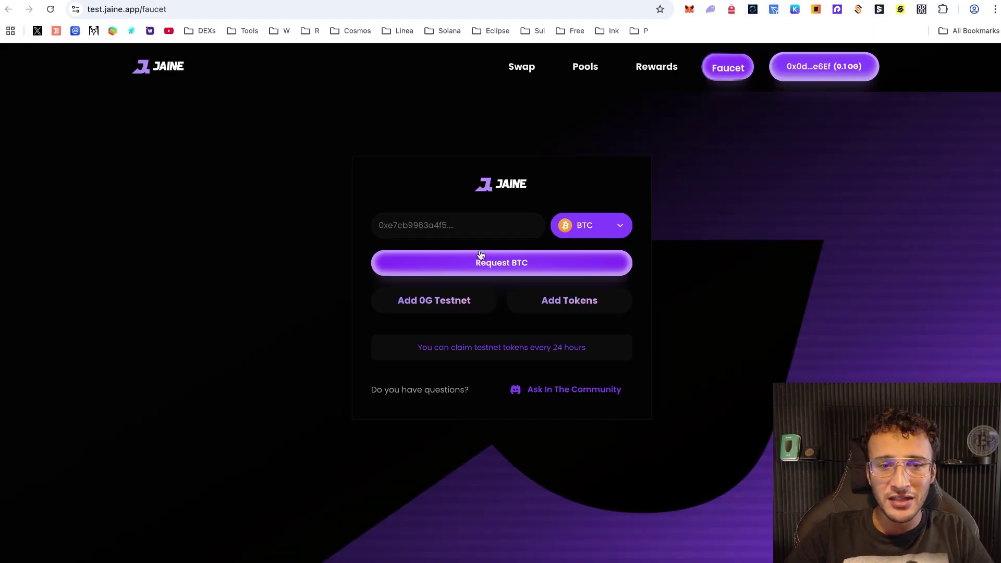
Step: Copy the account address from the MetaMask wallet and paste it into the Jaine faucet's address field
{"action": "left_click", "coordinate": [689, 8]}
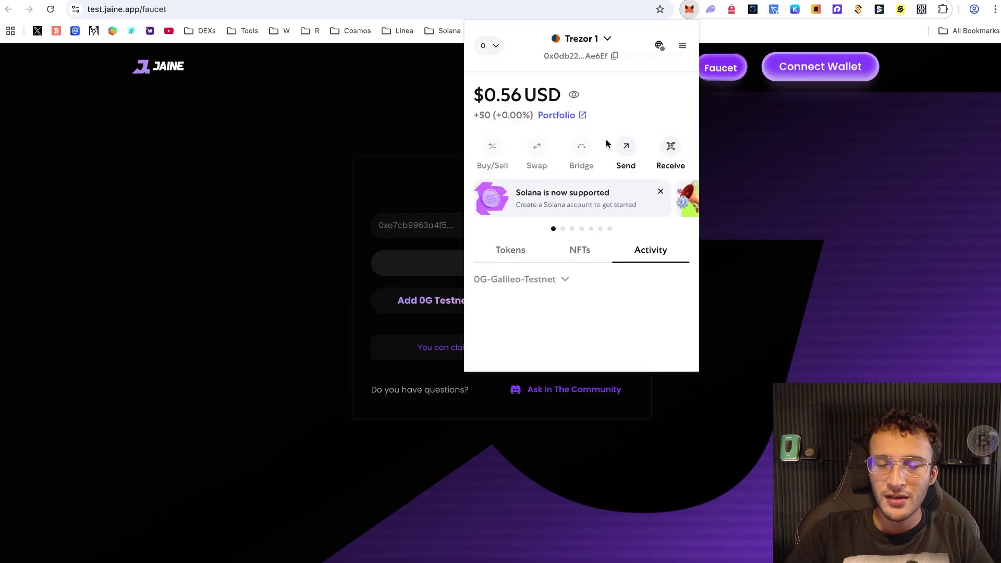
{"action": "left_click", "coordinate": [614, 56]}
{"action": "left_click", "coordinate": [453, 214]}
{"action": "left_click", "coordinate": [447, 220]}
{"action": "key", "text": "super+v"}
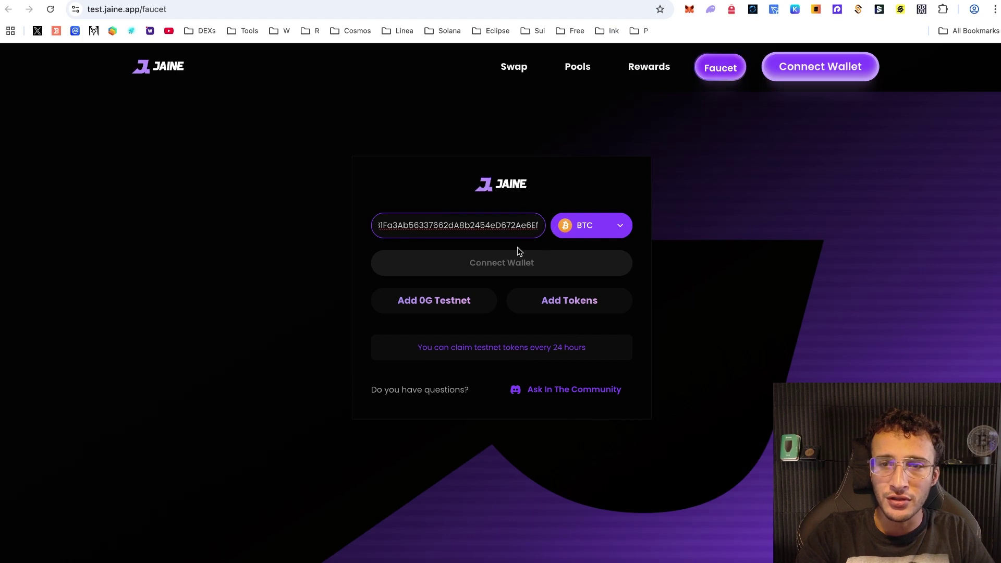
Step: Check the faucet's token choices, keep BTC selected, request BTC and confirm the transaction in the wallet
{"action": "left_click", "coordinate": [597, 232]}
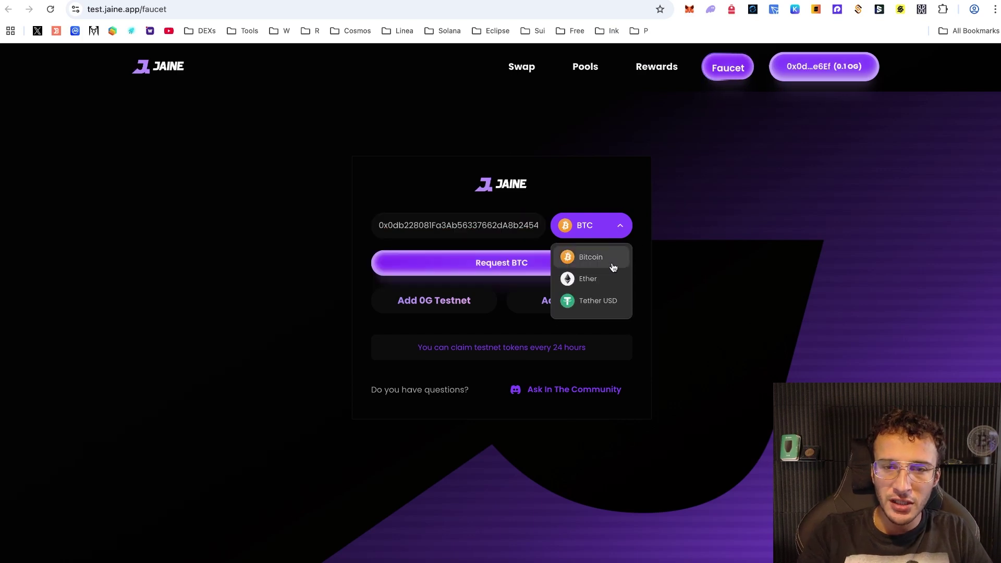
{"action": "left_click", "coordinate": [673, 241]}
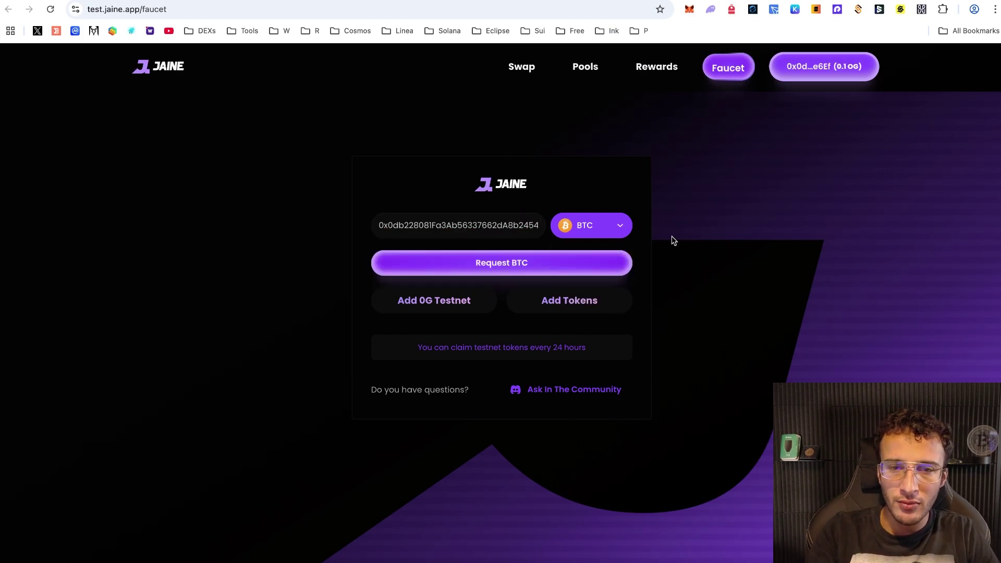
{"action": "left_click", "coordinate": [605, 264]}
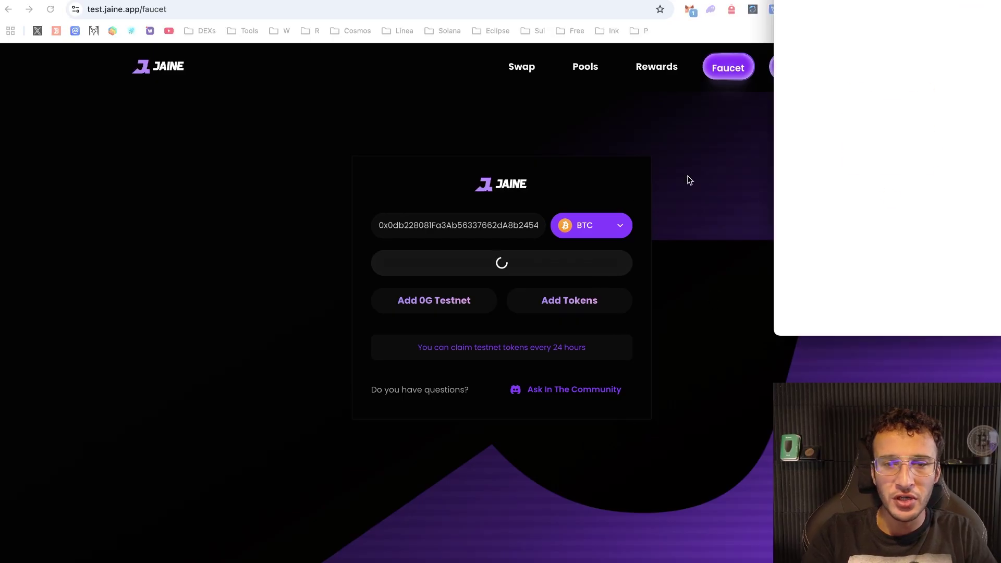
{"action": "left_click", "coordinate": [930, 312]}
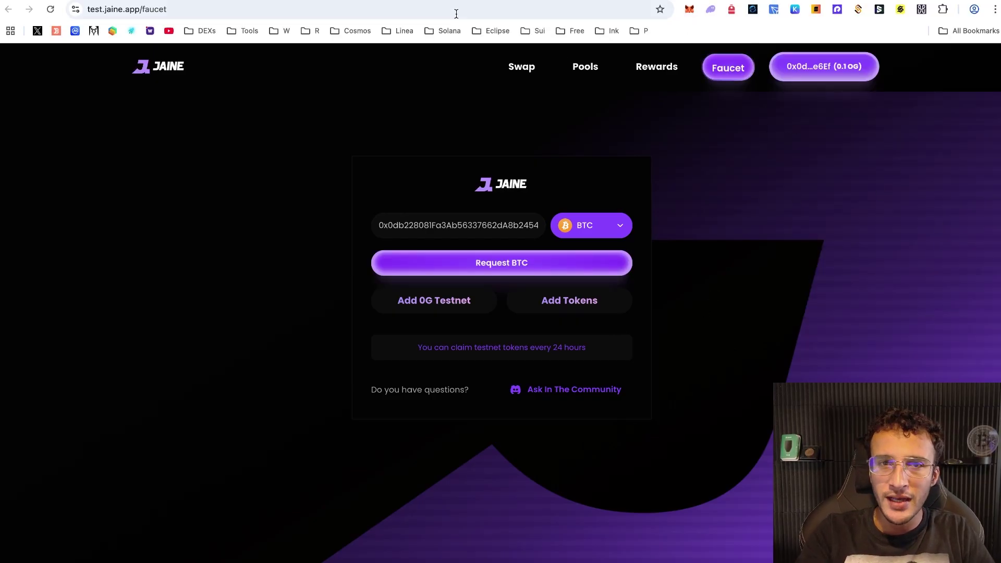
Step: Return to Galxe and verify the Collect BTC, ETH, or USDT from the faucet task
{"action": "key", "text": "ctrl+Tab"}
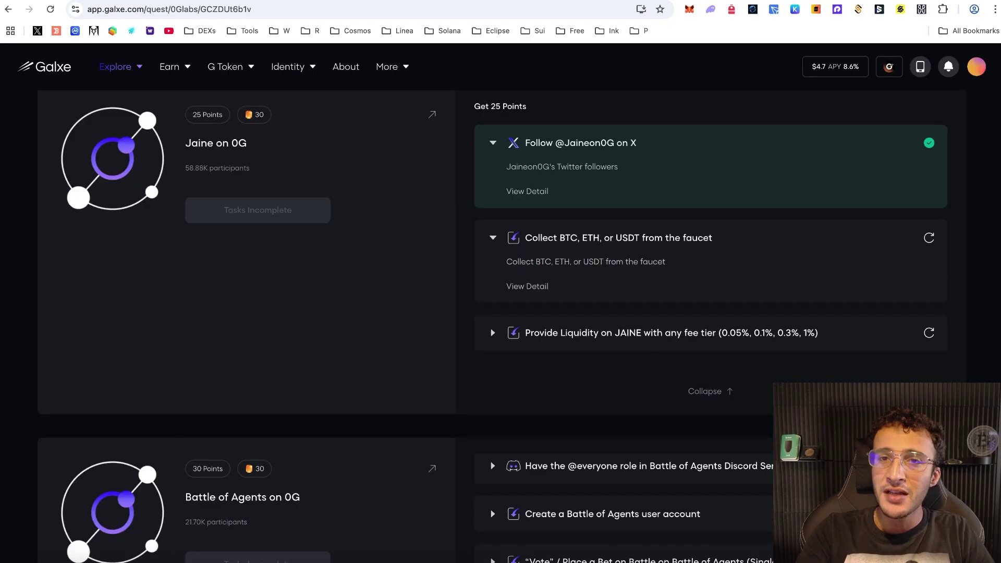
{"action": "left_click", "coordinate": [930, 240]}
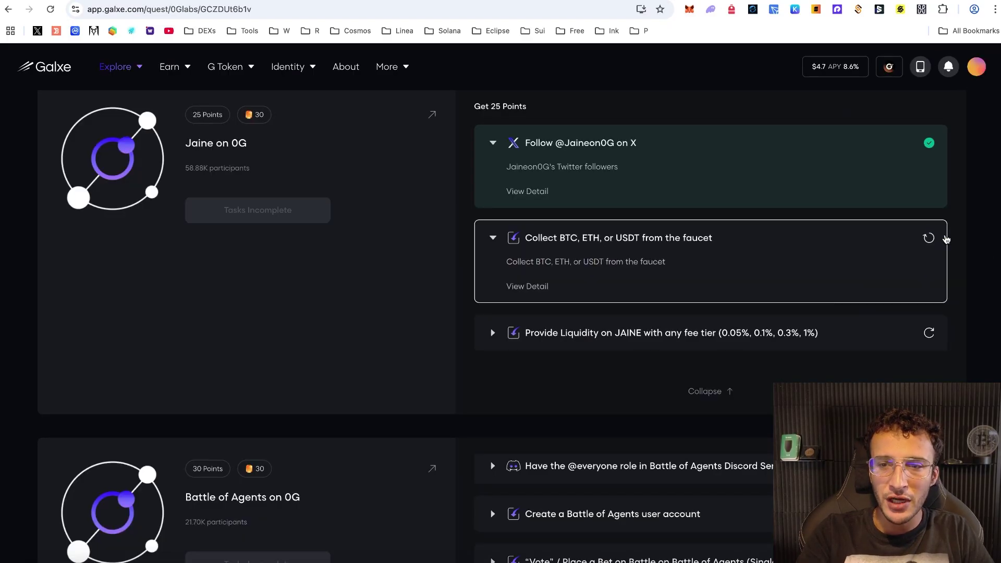
{"action": "left_click", "coordinate": [931, 241]}
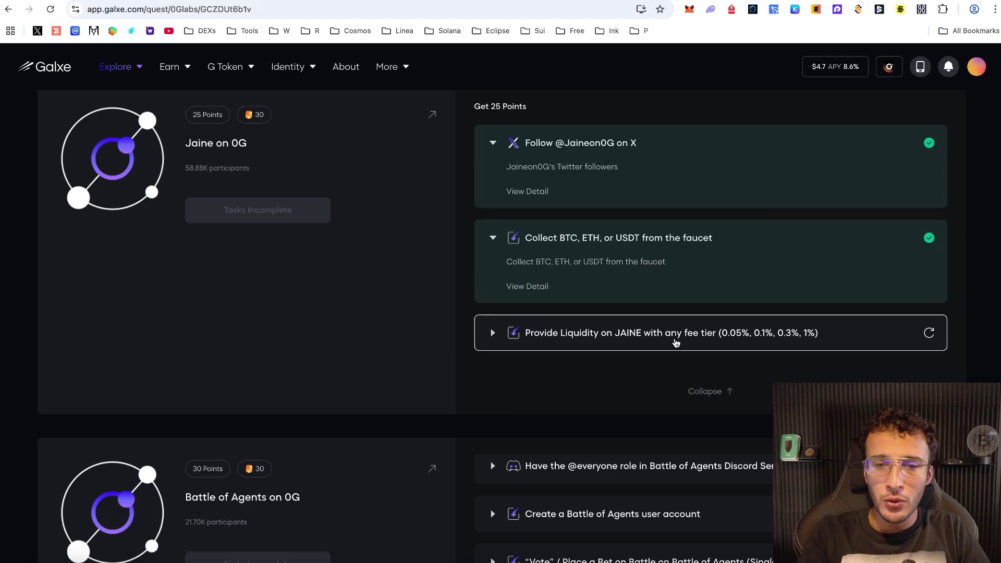
Step: Open Jaine's liquidity pools through the Provide Liquidity on JAINE task and look through the available pairs
{"action": "left_click", "coordinate": [717, 341]}
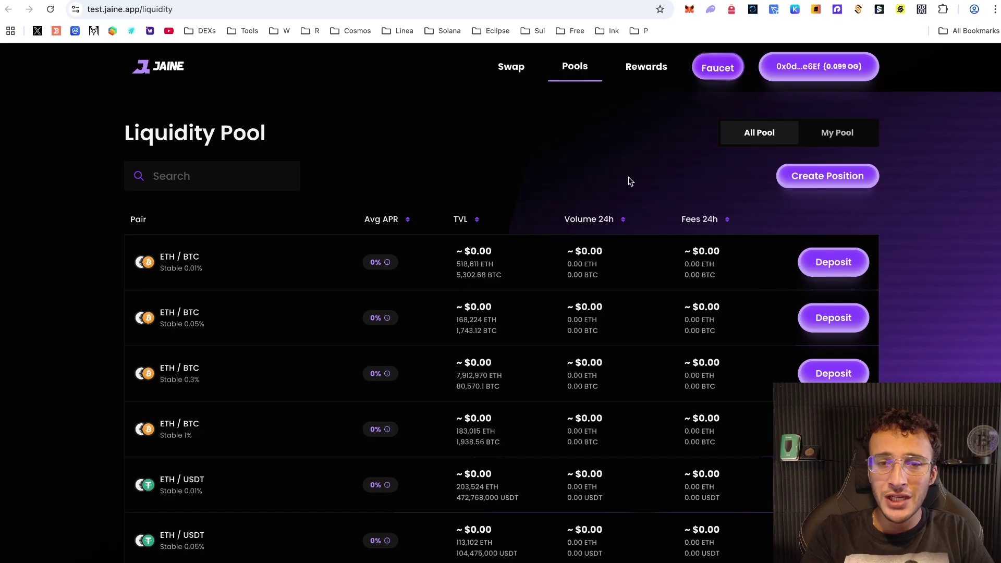
{"action": "scroll", "coordinate": [735, 181], "scroll_direction": "down", "scroll_amount": 4}
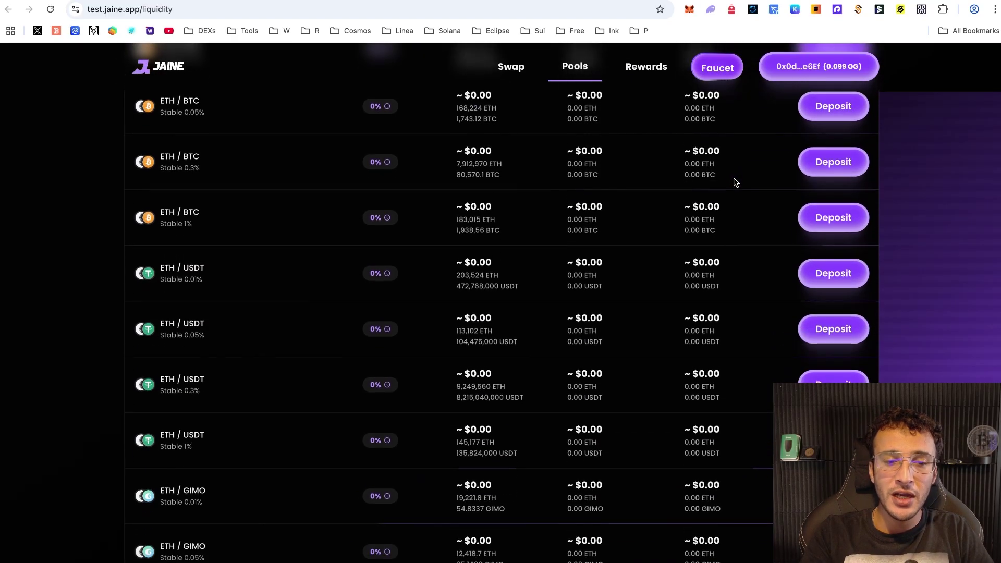
{"action": "scroll", "coordinate": [734, 178], "scroll_direction": "down", "scroll_amount": 5}
{"action": "scroll", "coordinate": [734, 181], "scroll_direction": "down", "scroll_amount": 3}
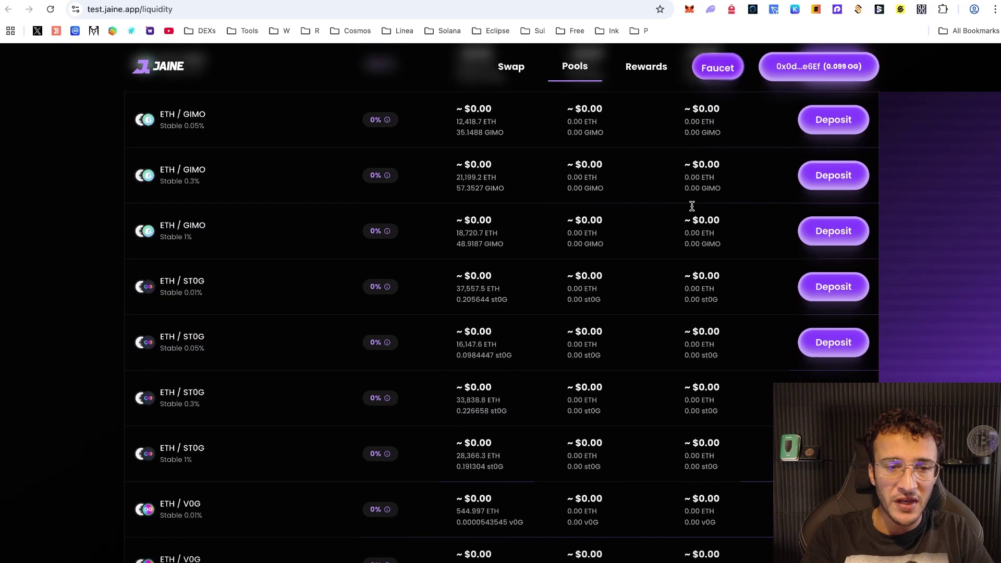
{"action": "scroll", "coordinate": [692, 207], "scroll_direction": "down", "scroll_amount": 6}
{"action": "scroll", "coordinate": [693, 206], "scroll_direction": "down", "scroll_amount": 5}
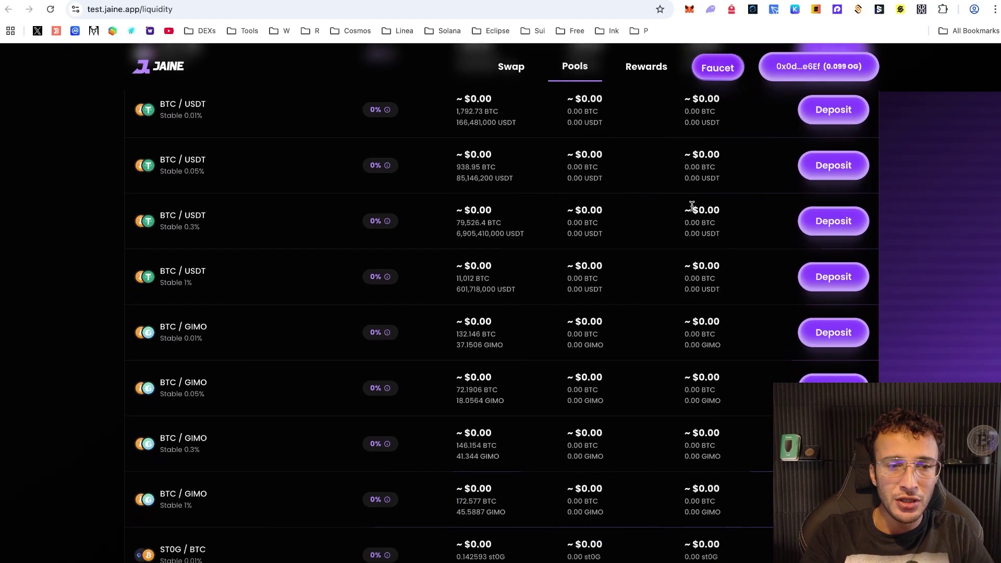
{"action": "scroll", "coordinate": [692, 206], "scroll_direction": "up", "scroll_amount": 15}
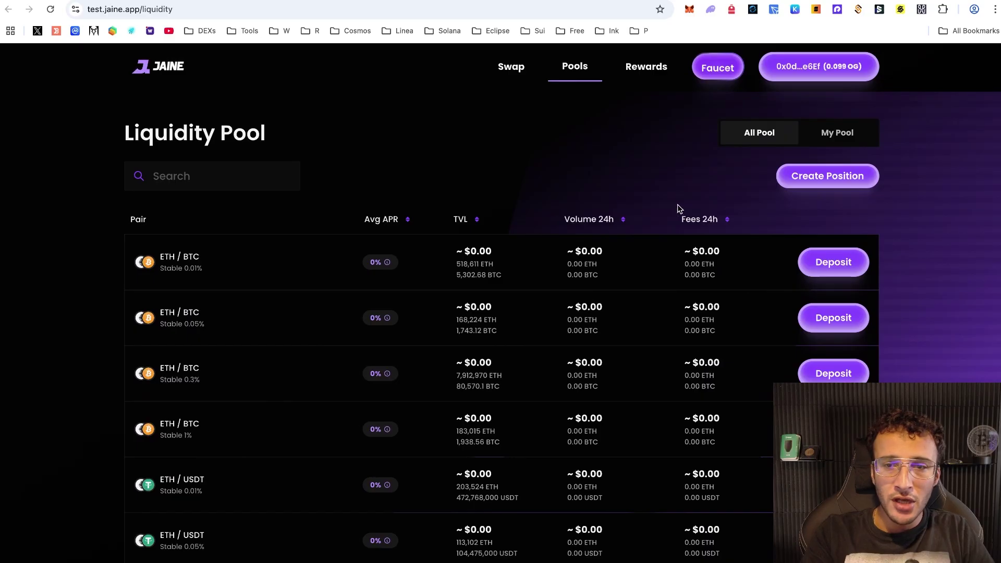
Step: Open the new position form and check the wallet's balances in the second token's selection list
{"action": "left_click", "coordinate": [826, 186]}
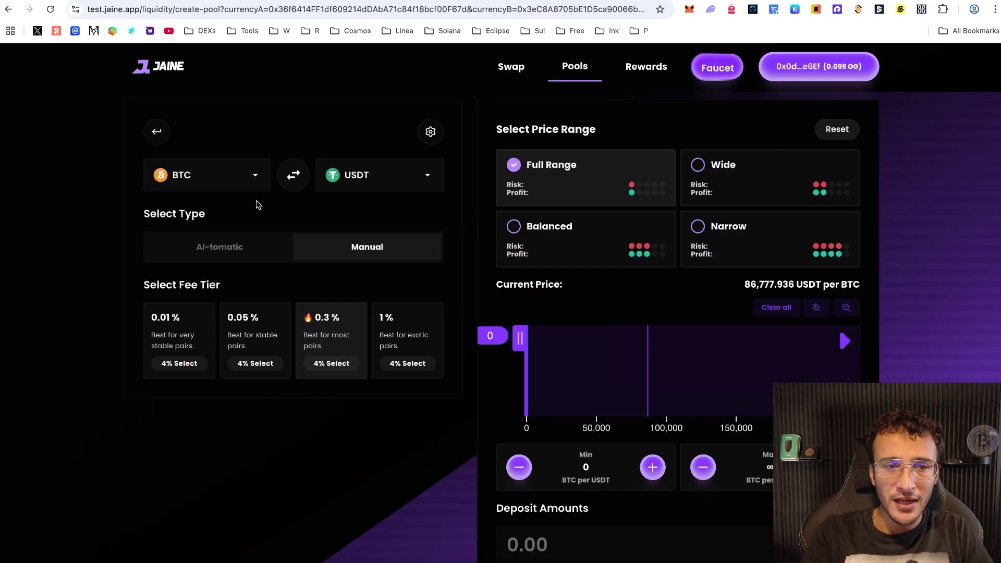
{"action": "left_click", "coordinate": [412, 188]}
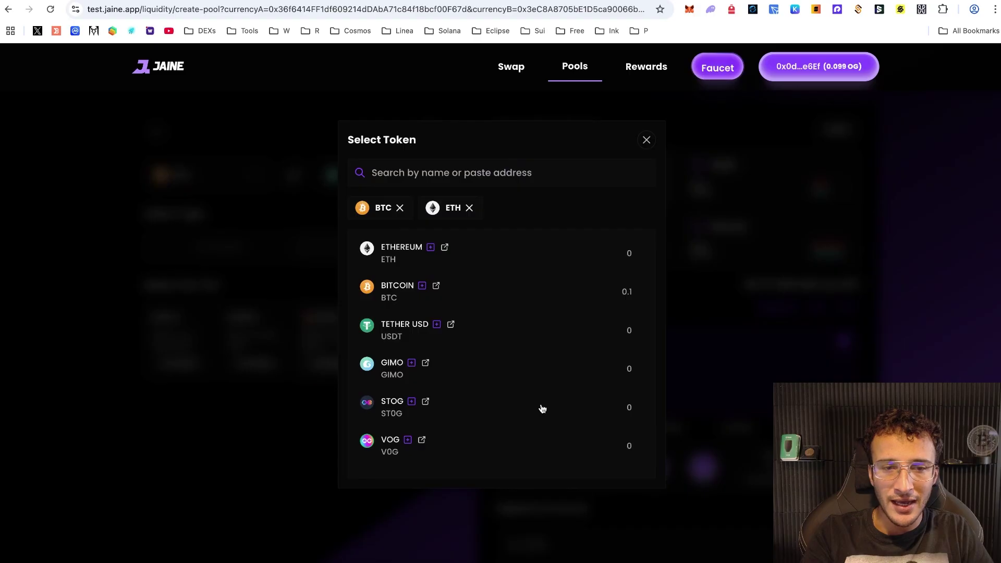
{"action": "left_click", "coordinate": [737, 272]}
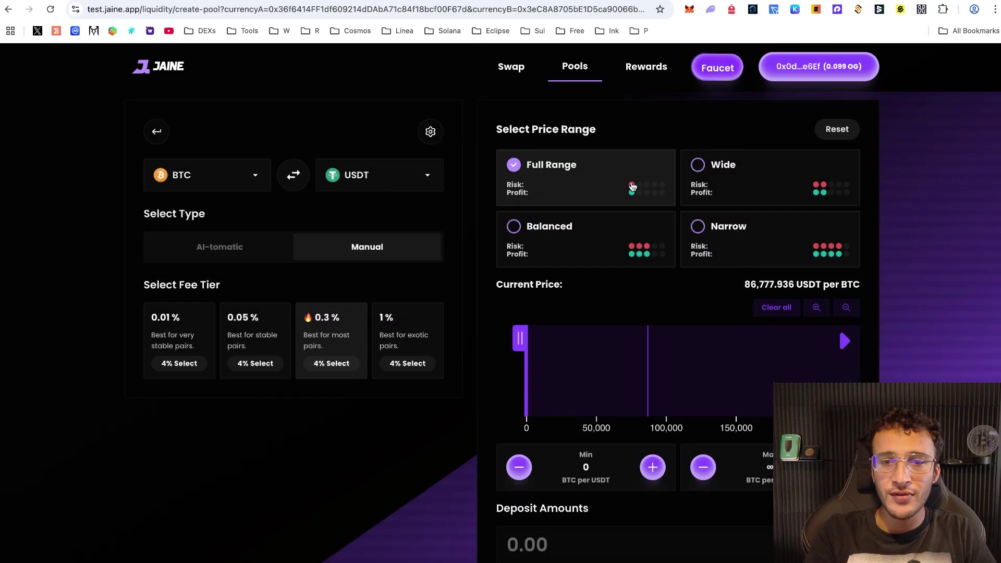
Step: Swap 0.001 BTC for USDT on Jaine and confirm the spending cap request in the wallet
{"action": "left_click", "coordinate": [519, 75]}
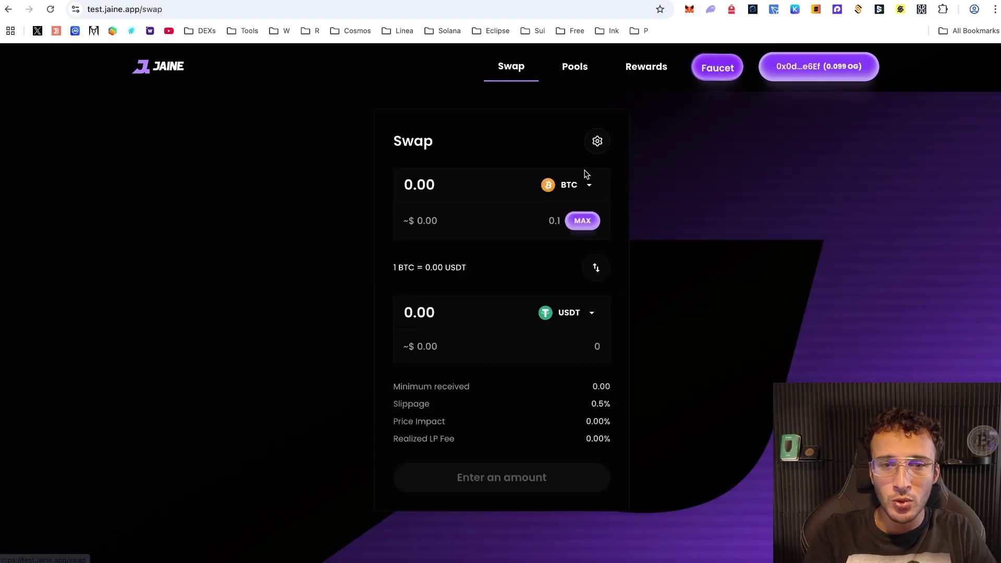
{"action": "left_click", "coordinate": [557, 188]}
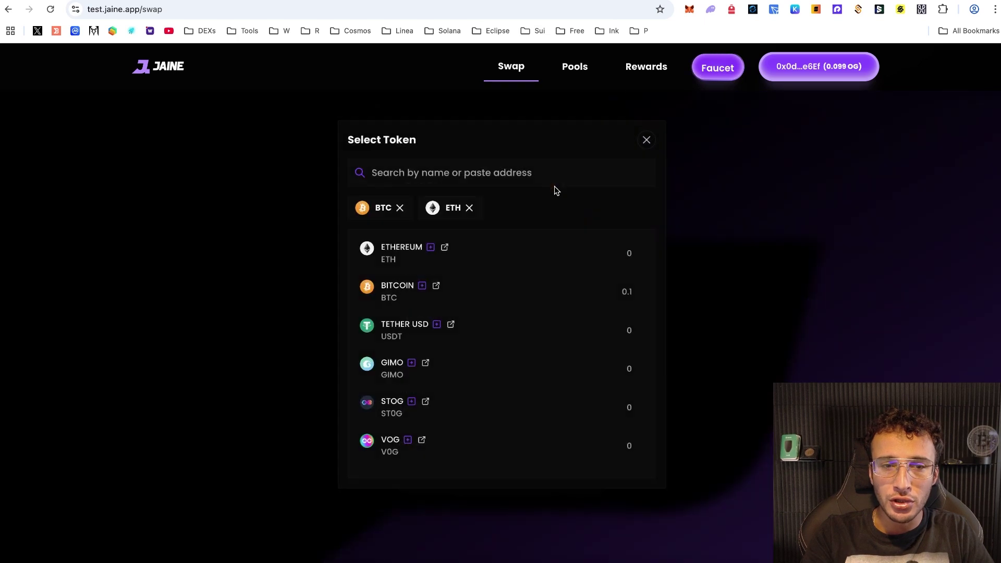
{"action": "left_click", "coordinate": [611, 297]}
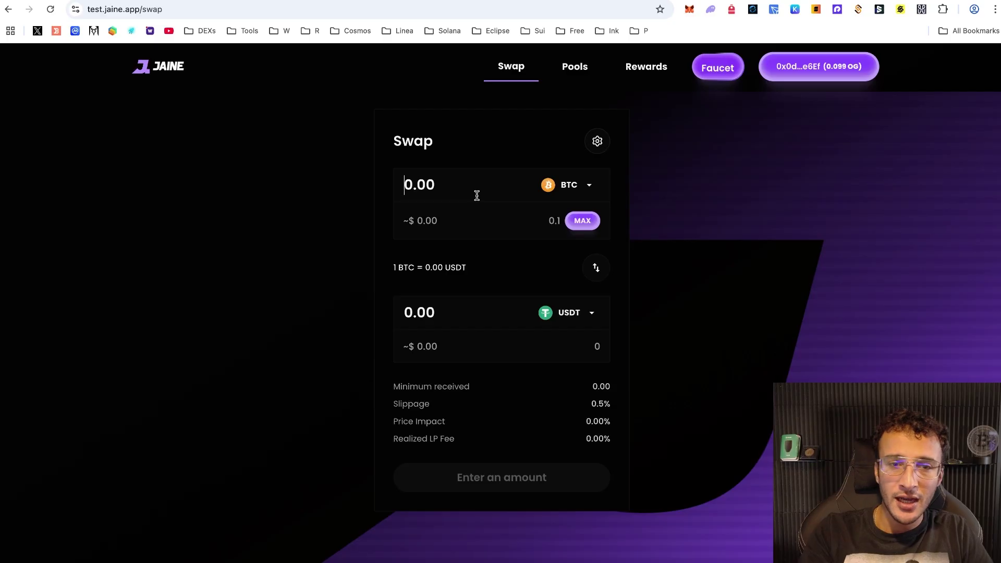
{"action": "type", "text": "0.001"}
{"action": "left_click", "coordinate": [533, 479]}
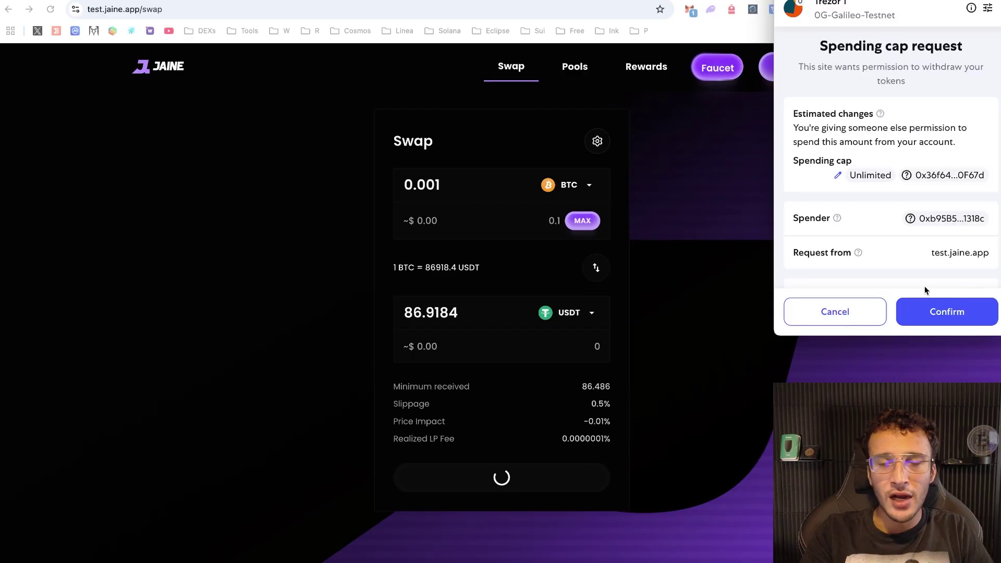
{"action": "left_click", "coordinate": [941, 305]}
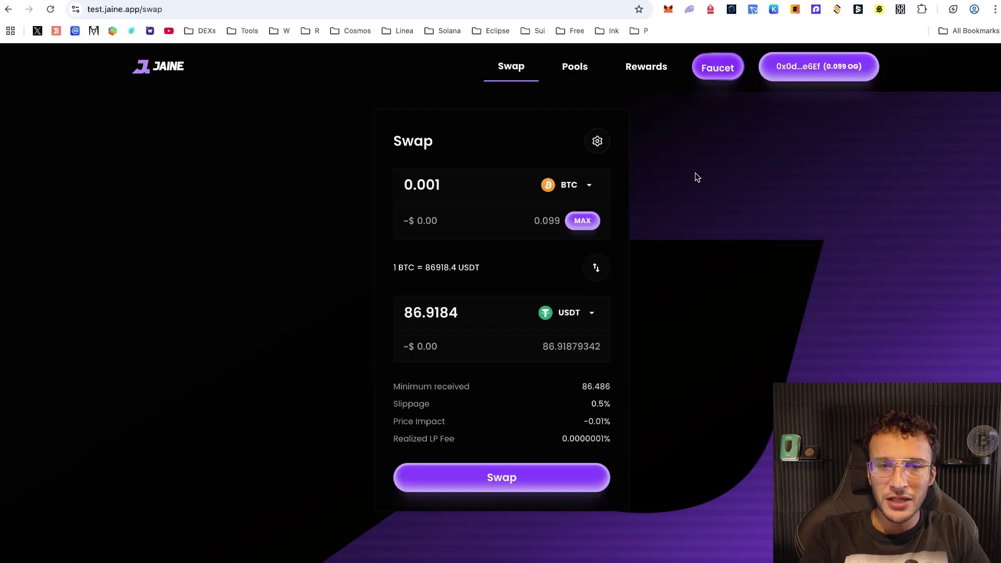
Step: Return to the liquidity pools and start a new position for the BTC and USDT pair
{"action": "left_click", "coordinate": [575, 72]}
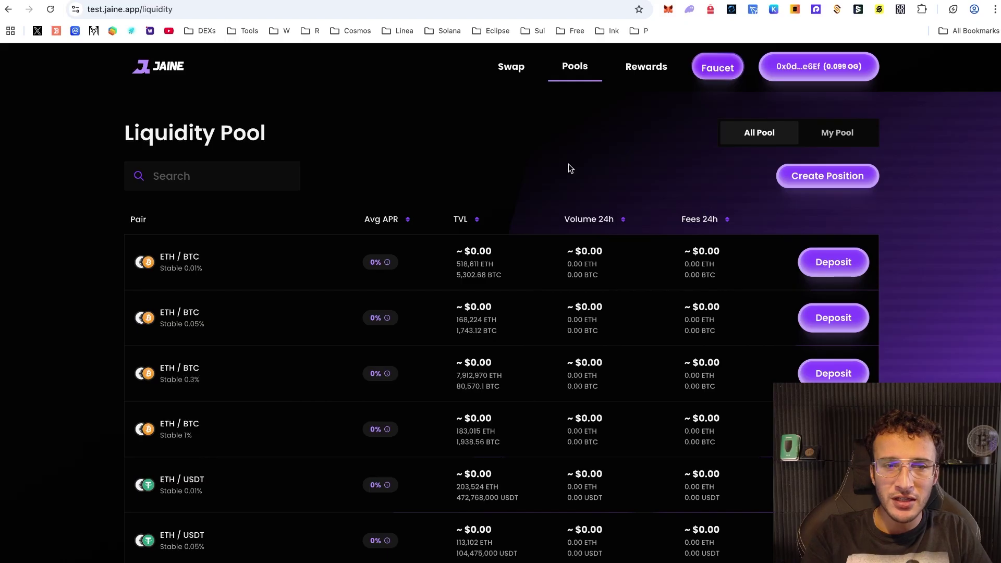
{"action": "left_click", "coordinate": [857, 179]}
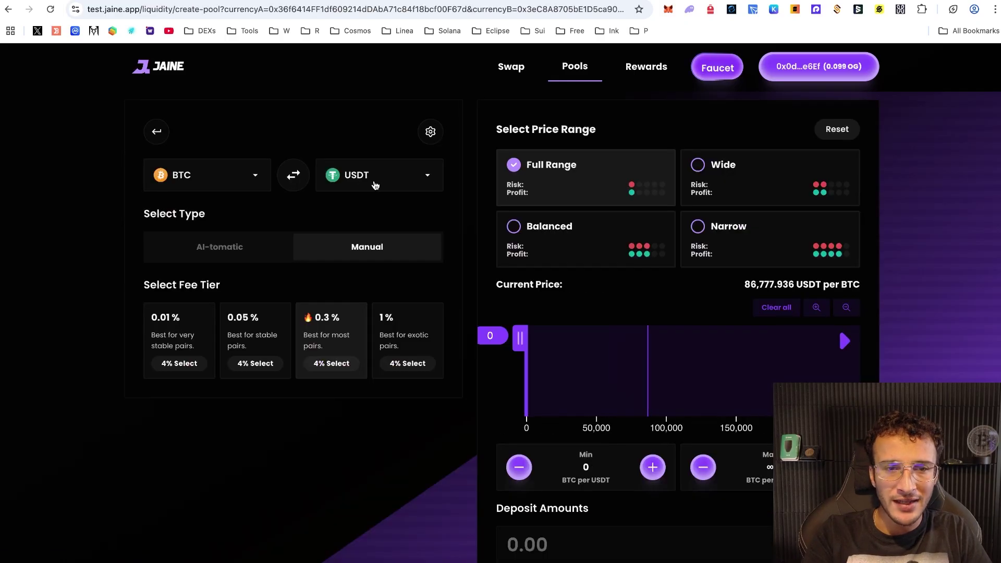
{"action": "left_click", "coordinate": [264, 178]}
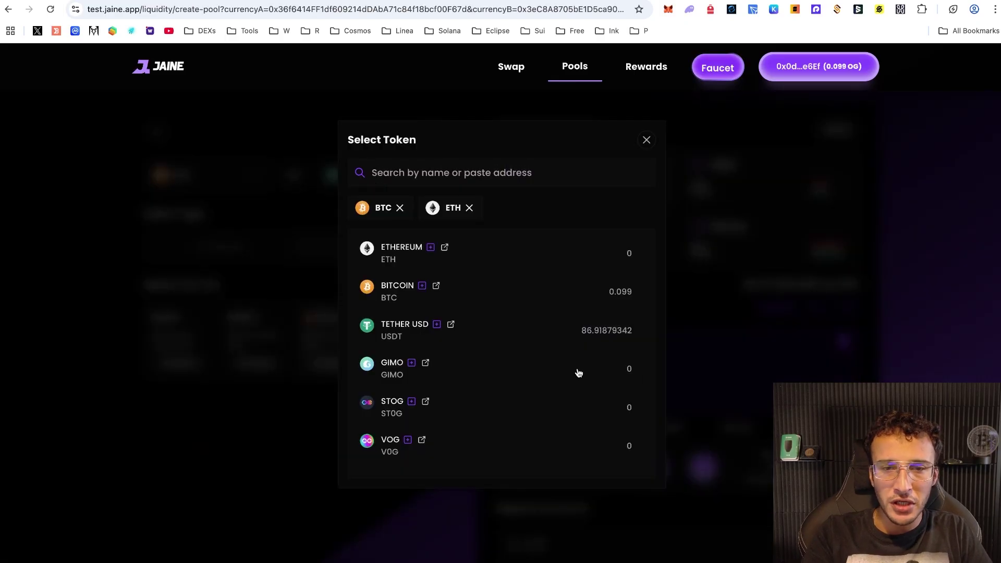
{"action": "left_click", "coordinate": [574, 343]}
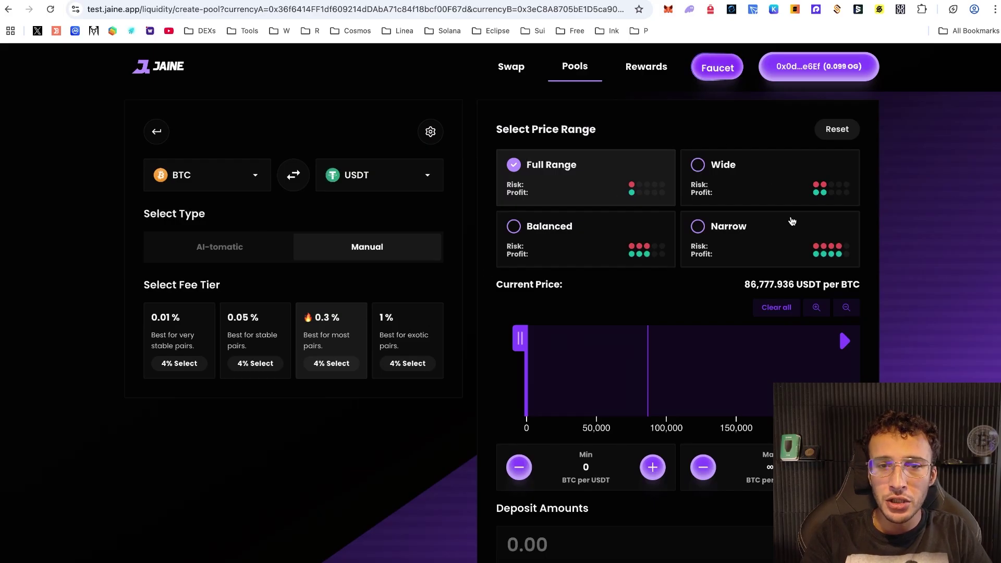
Step: Set the position's deposit to the maximum available USDT and request approval of the matching BTC amount
{"action": "scroll", "coordinate": [724, 231], "scroll_direction": "down", "scroll_amount": 2}
{"action": "scroll", "coordinate": [856, 329], "scroll_direction": "down", "scroll_amount": 3}
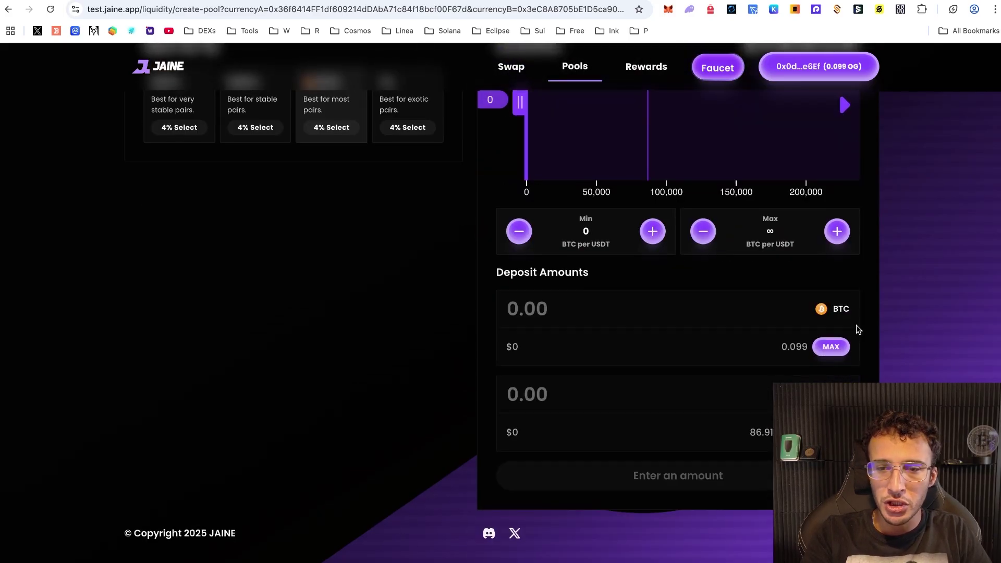
{"action": "left_click", "coordinate": [831, 432]}
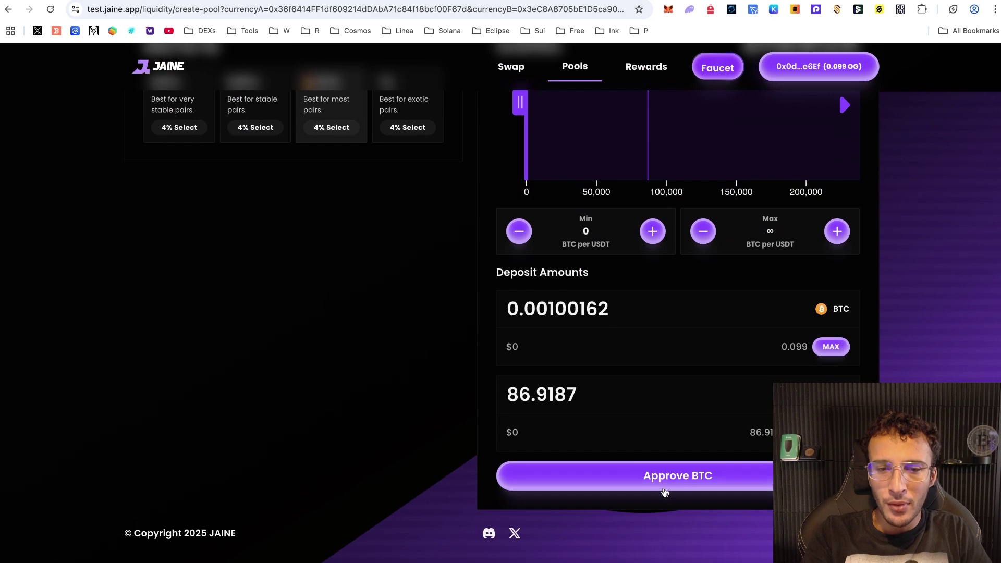
{"action": "left_click", "coordinate": [679, 475]}
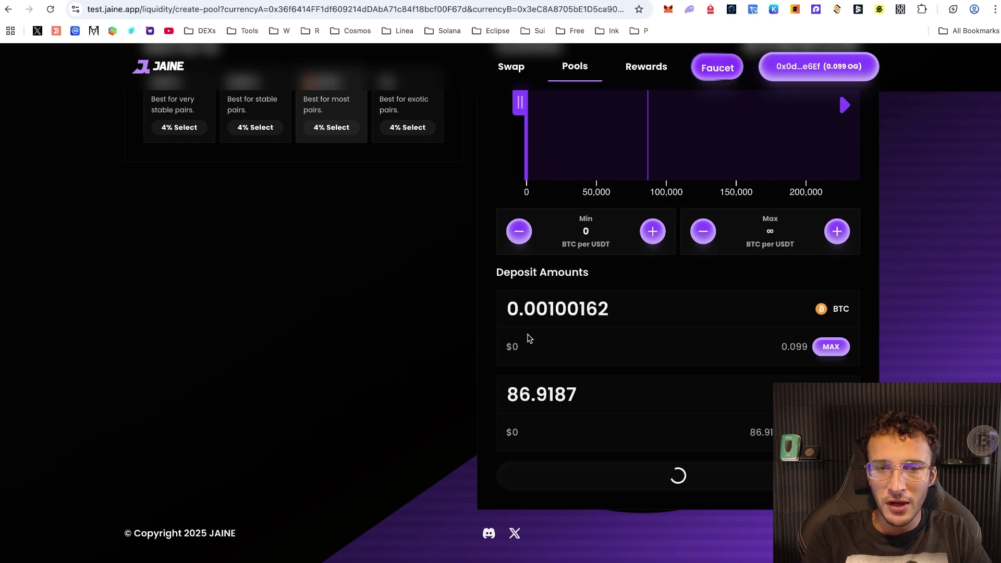
Step: Return to Galxe, open Battle of Agents through the Create a Battle of Agents user account task, and start connecting the wallet
{"action": "key", "text": "ctrl+Tab"}
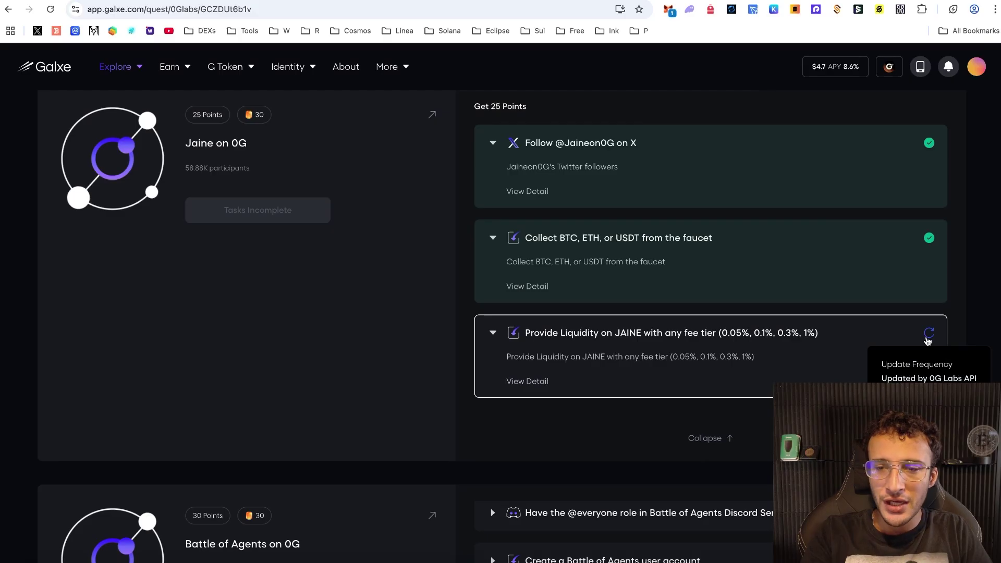
{"action": "scroll", "coordinate": [928, 341], "scroll_direction": "down", "scroll_amount": 4}
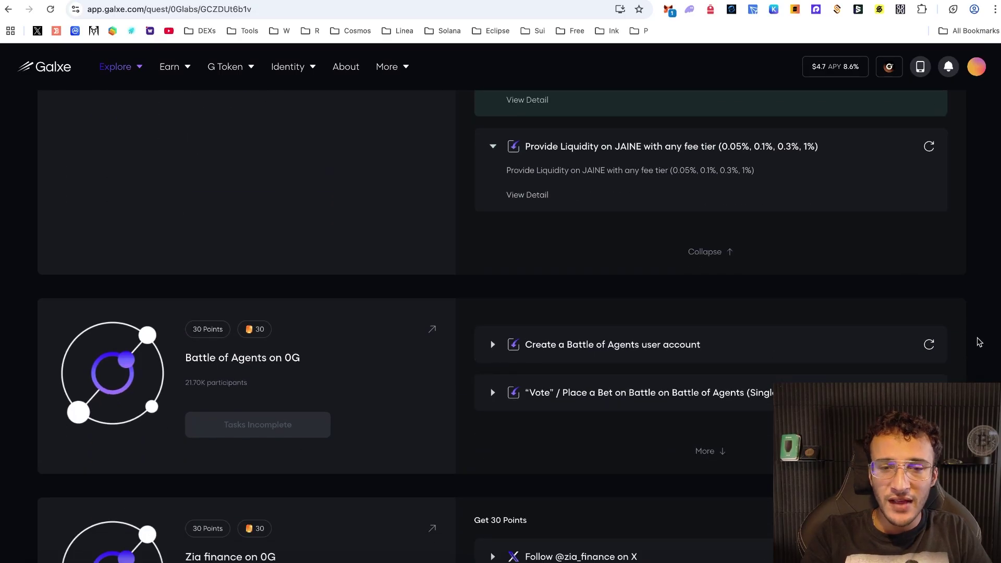
{"action": "scroll", "coordinate": [978, 342], "scroll_direction": "down", "scroll_amount": 3}
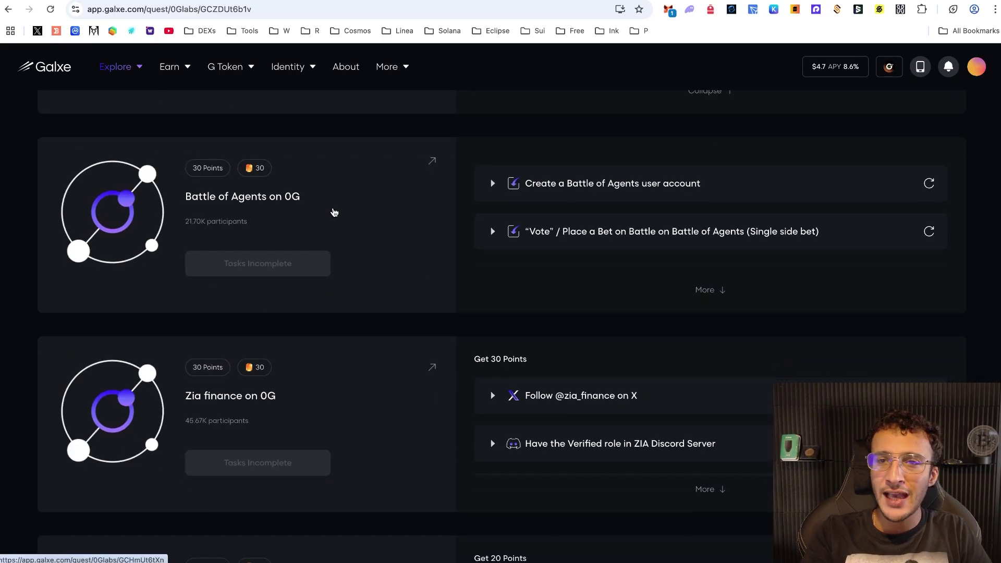
{"action": "left_click", "coordinate": [582, 195]}
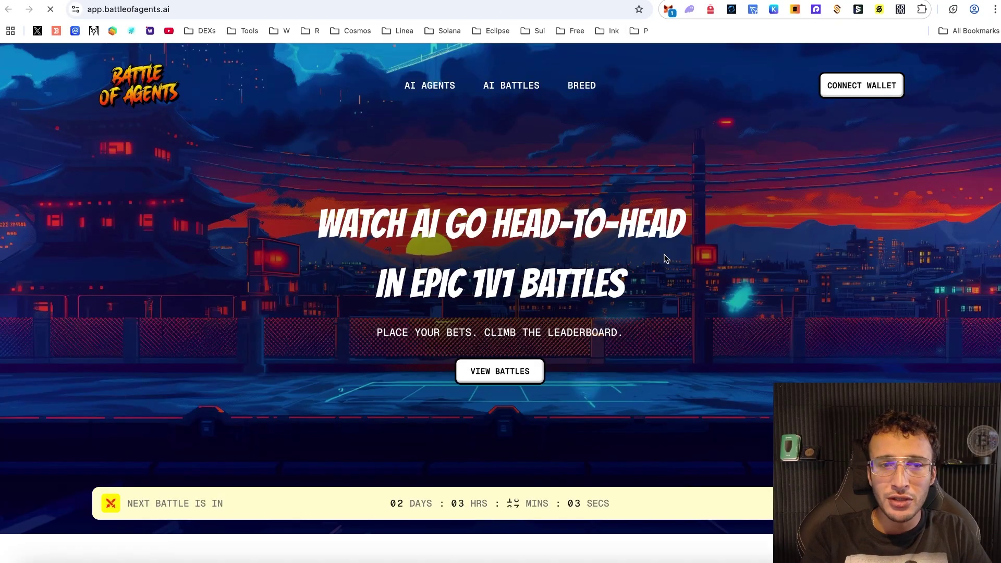
{"action": "left_click", "coordinate": [869, 95]}
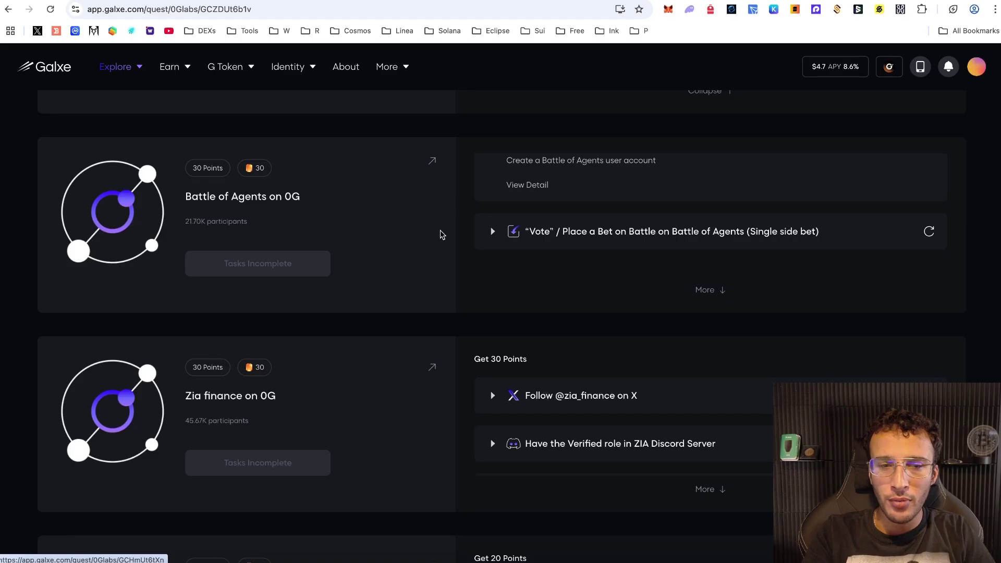
Step: Expand the full task list of the Zia finance on 0G quest on Galxe
{"action": "scroll", "coordinate": [441, 233], "scroll_direction": "down", "scroll_amount": 2}
{"action": "left_click", "coordinate": [697, 420]}
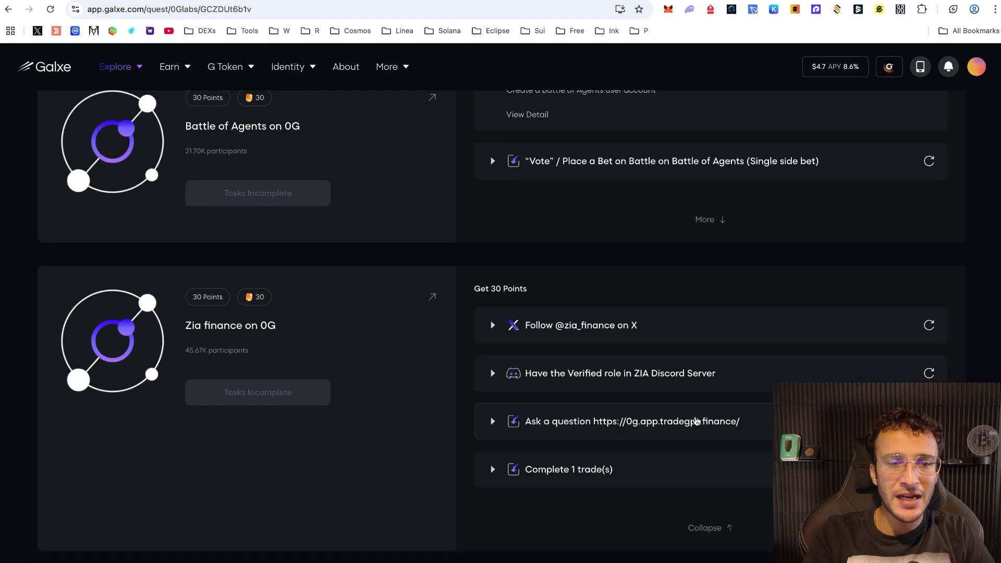
{"action": "scroll", "coordinate": [712, 362], "scroll_direction": "down", "scroll_amount": 1}
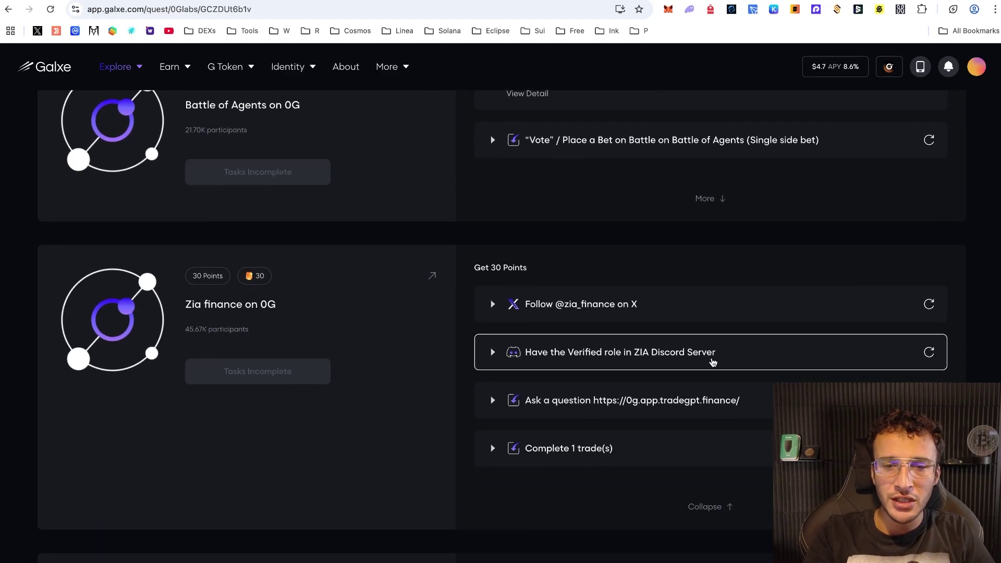
{"action": "left_click", "coordinate": [628, 318]}
{"action": "left_click", "coordinate": [548, 319]}
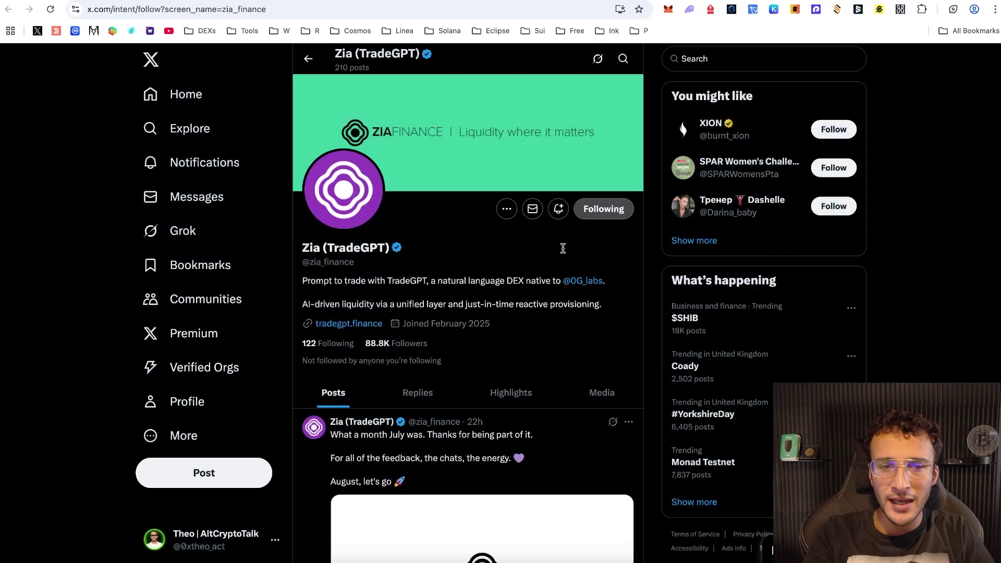
{"action": "key", "text": "ctrl+w"}
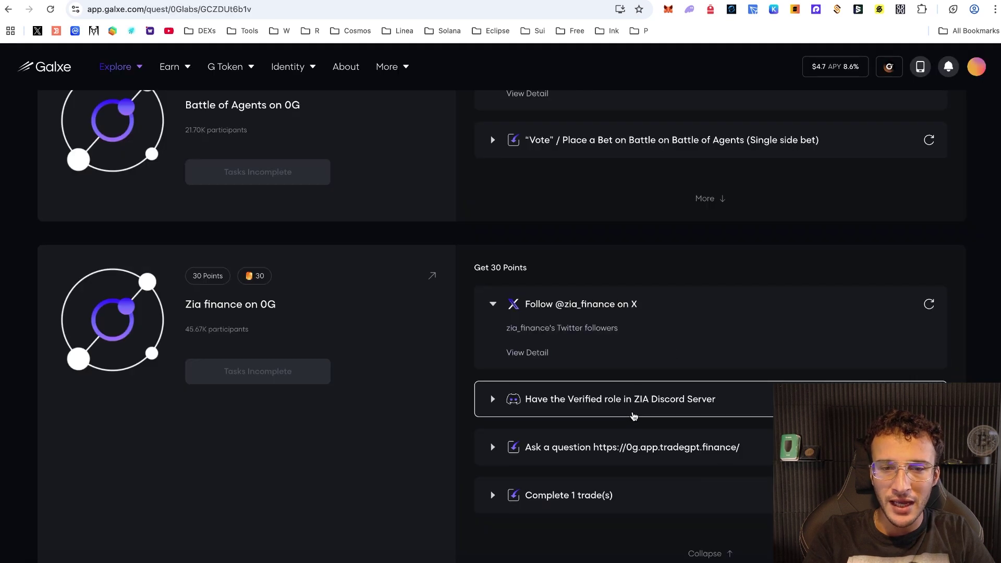
Step: Try to join the ZIA Discord server through the Verified role task, and return to Galxe
{"action": "left_click", "coordinate": [683, 412]}
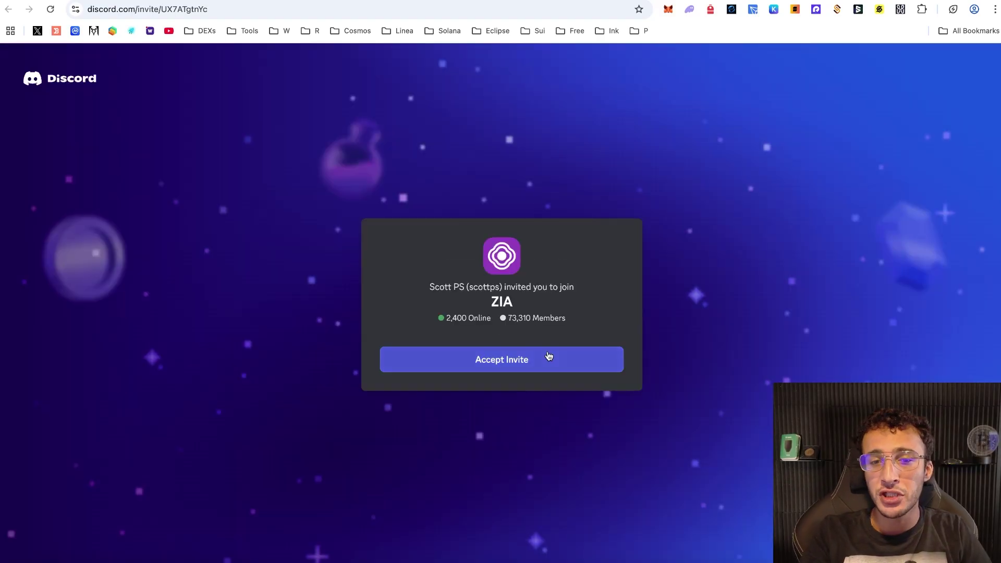
{"action": "left_click", "coordinate": [548, 352]}
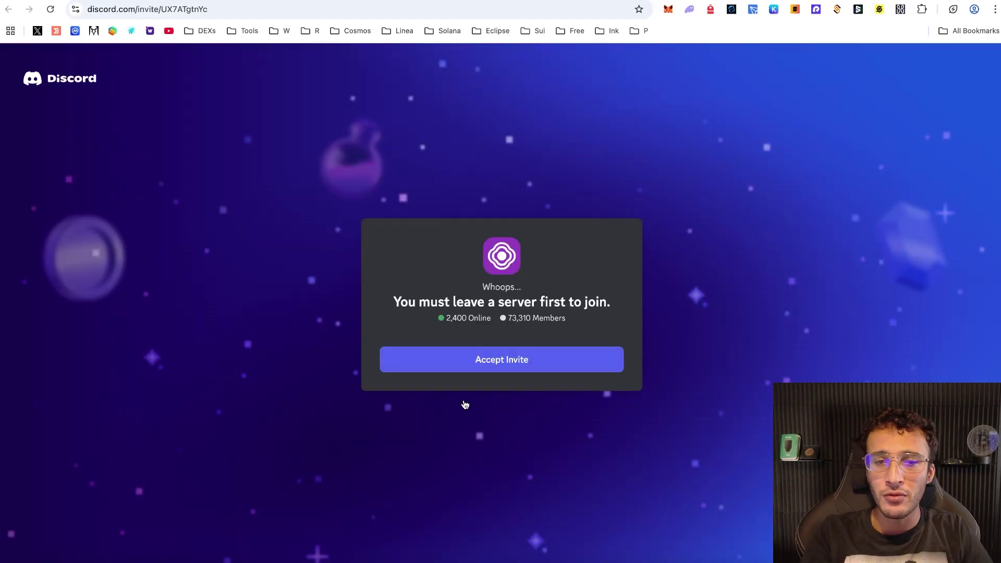
{"action": "key", "text": "super+w"}
Step: Open the TradeGPT site through the Ask a question task and review the task's swap instructions on Galxe
{"action": "scroll", "coordinate": [629, 267], "scroll_direction": "down", "scroll_amount": 4}
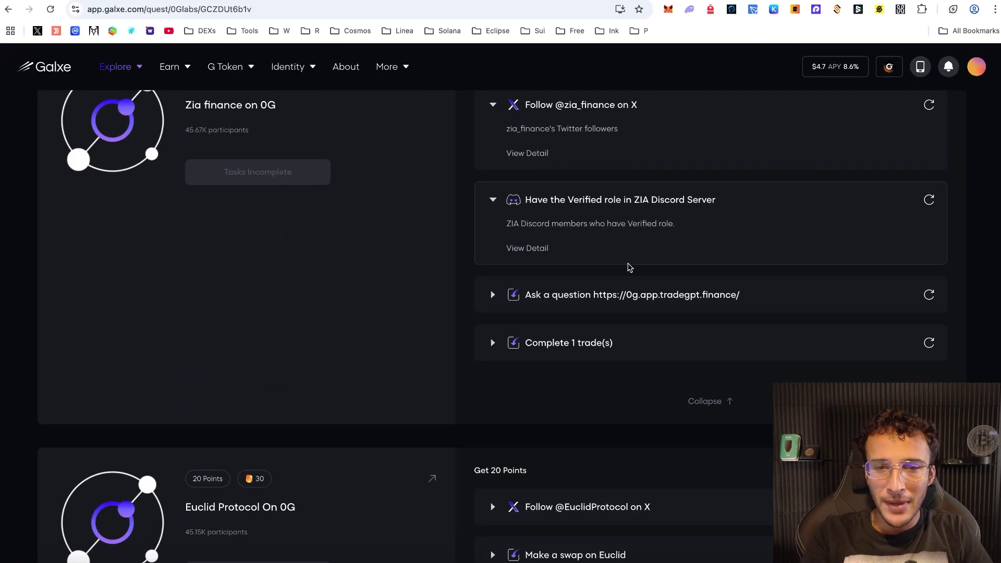
{"action": "left_click", "coordinate": [710, 296]}
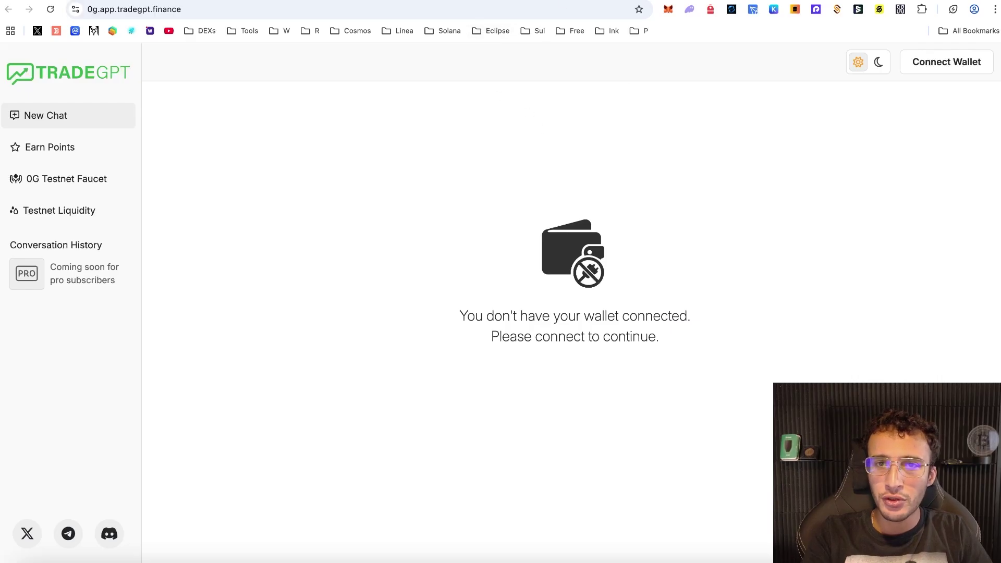
{"action": "key", "text": "super+w"}
{"action": "scroll", "coordinate": [718, 302], "scroll_direction": "down", "scroll_amount": 2}
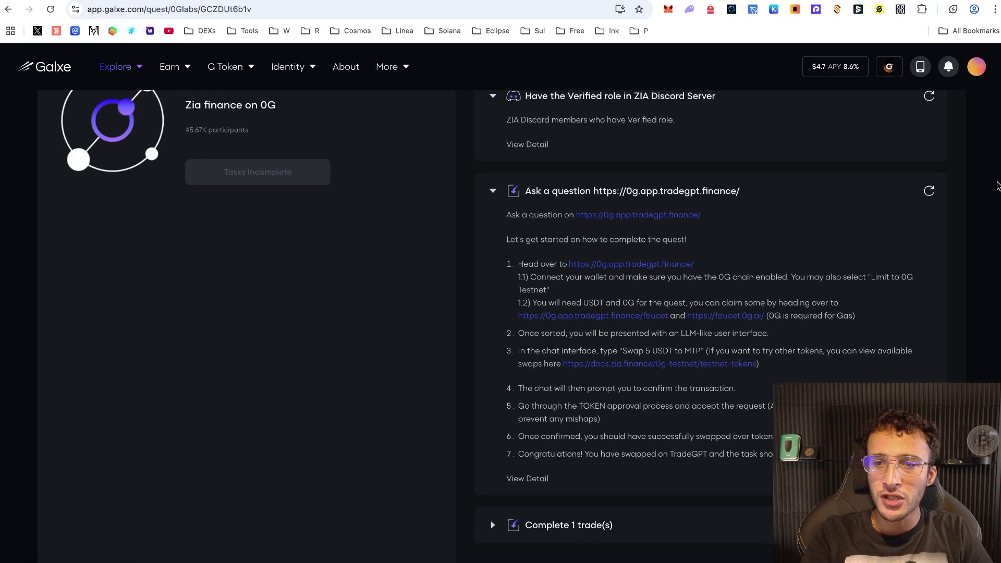
{"action": "left_click", "coordinate": [898, 197]}
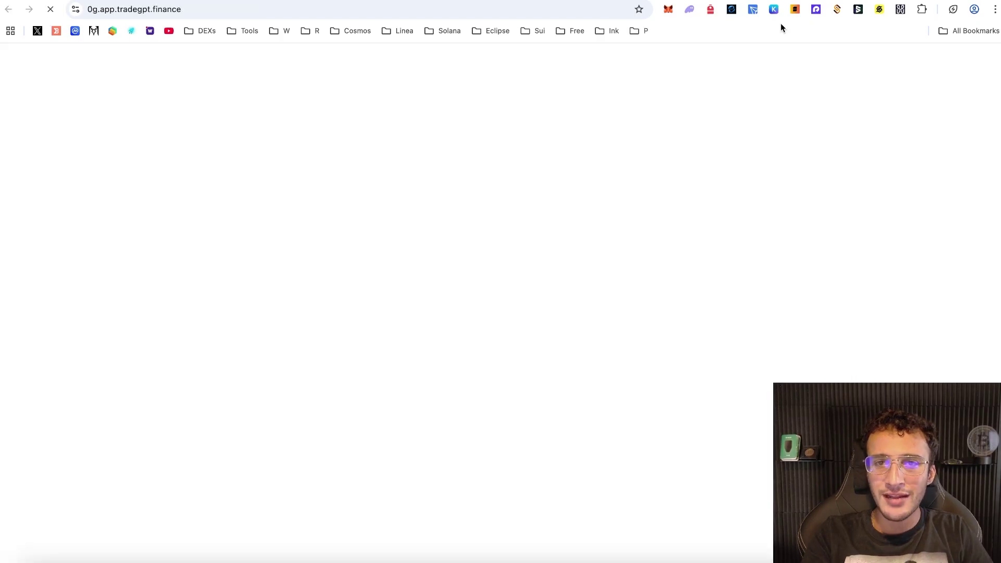
{"action": "key", "text": "super+w"}
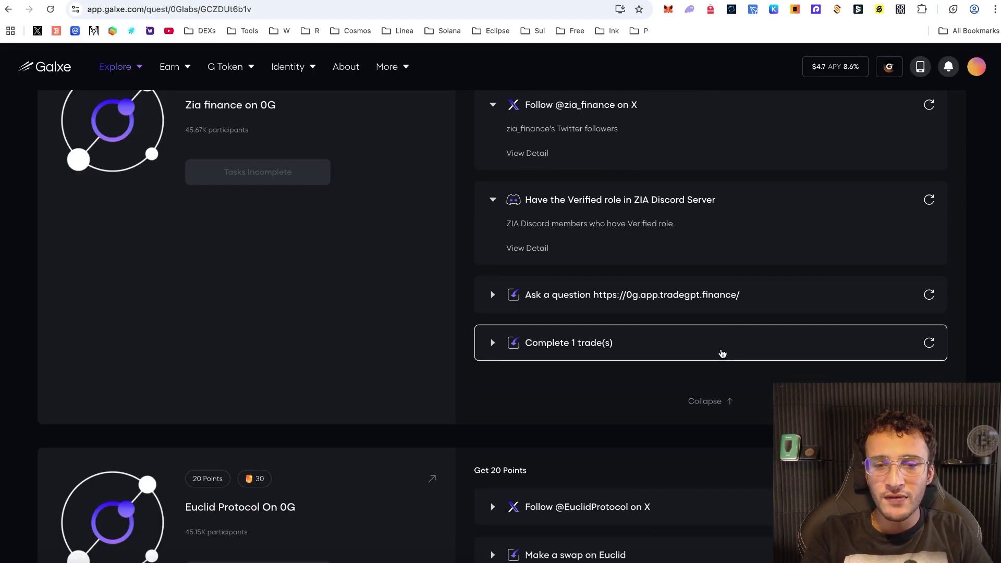
{"action": "scroll", "coordinate": [735, 298], "scroll_direction": "down", "scroll_amount": 3}
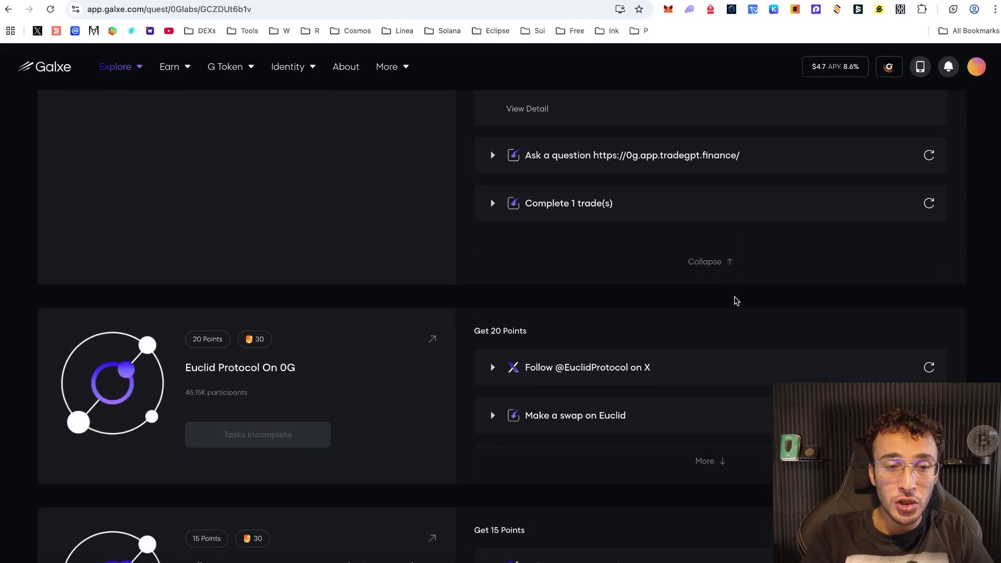
{"action": "scroll", "coordinate": [736, 301], "scroll_direction": "down", "scroll_amount": 1}
{"action": "left_click", "coordinate": [719, 443]}
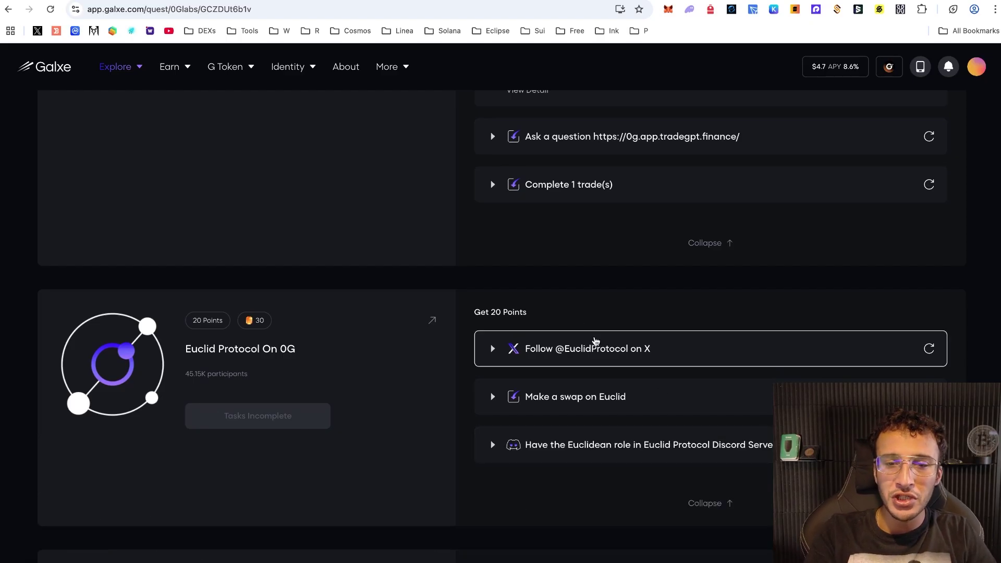
{"action": "scroll", "coordinate": [613, 327], "scroll_direction": "down", "scroll_amount": 3}
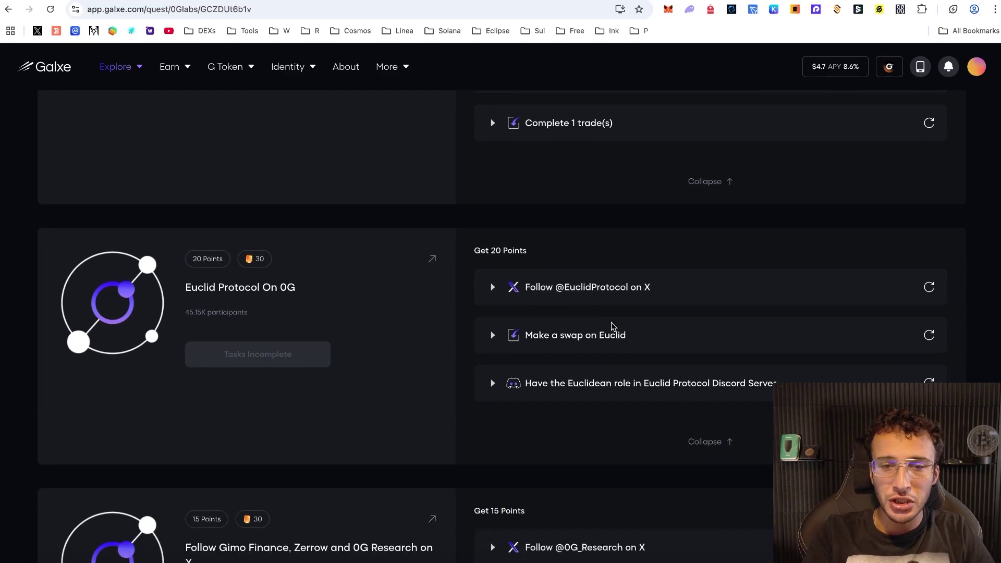
{"action": "left_click", "coordinate": [630, 286]}
{"action": "key", "text": "super+w"}
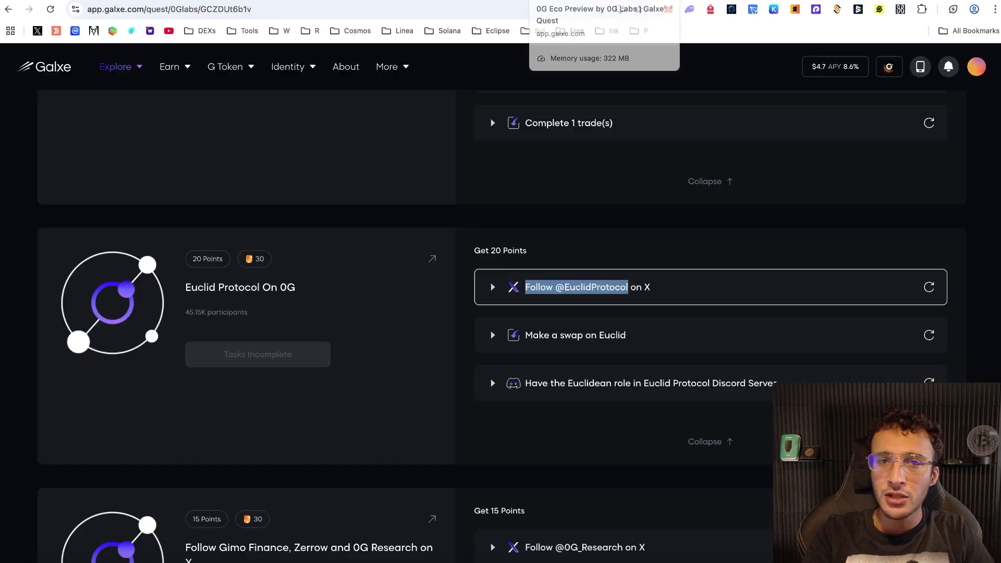
Step: Open the Euclid testnet swap site through the Make a swap on Euclid task and connect the wallet
{"action": "left_click", "coordinate": [662, 383]}
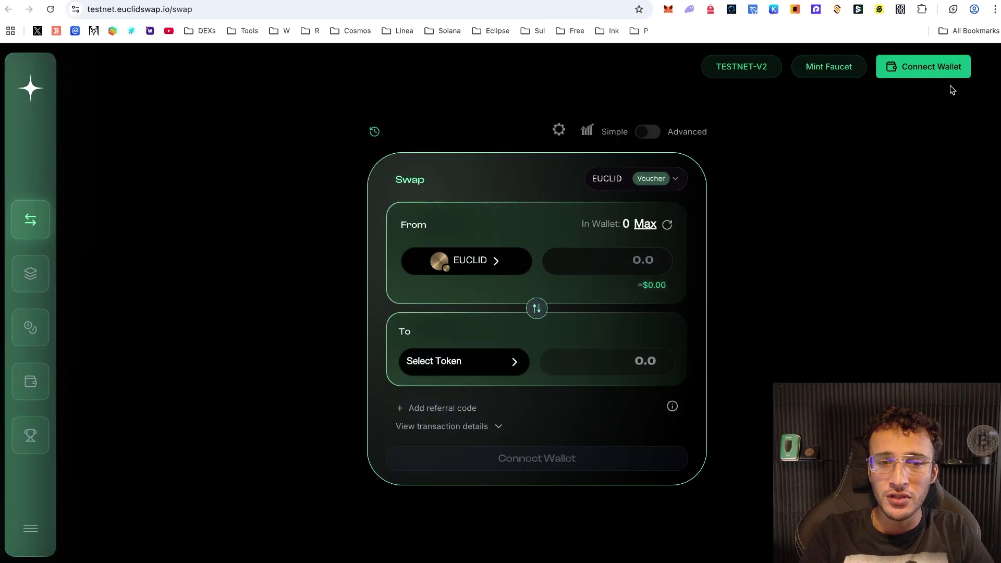
{"action": "left_click", "coordinate": [937, 65]}
{"action": "left_click", "coordinate": [576, 339]}
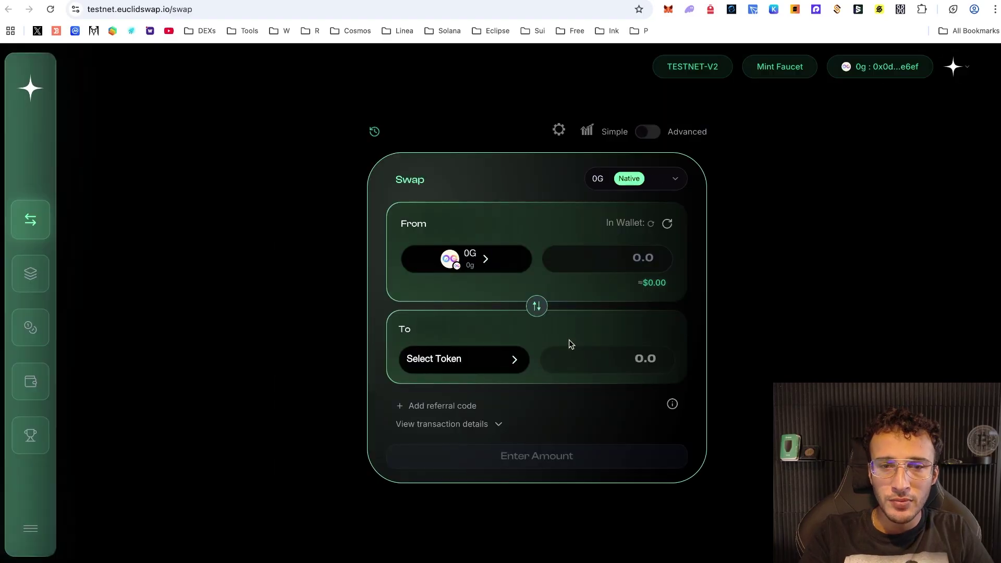
Step: Set up a swap of 0.01 0G with ETH as the token to receive
{"action": "left_click", "coordinate": [480, 360]}
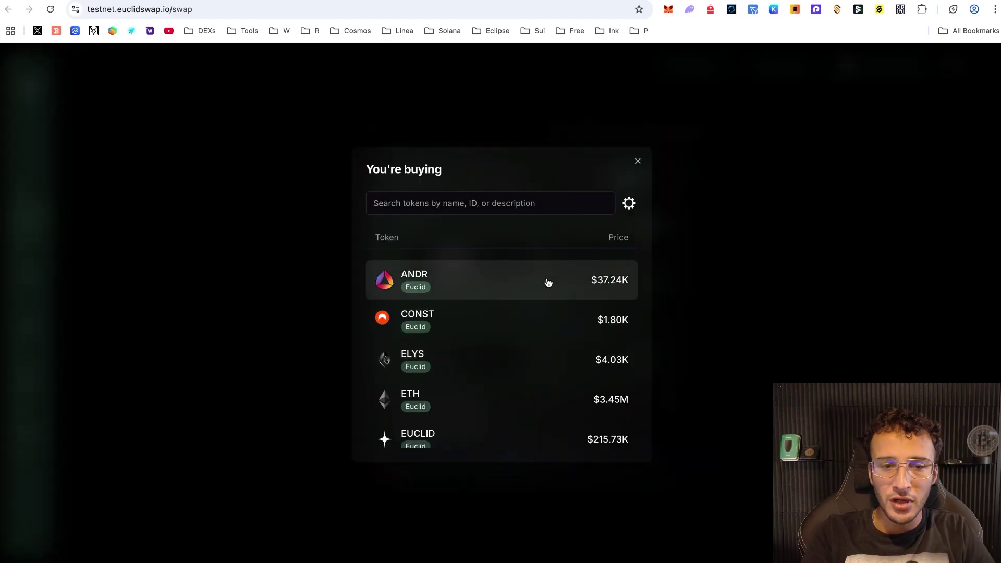
{"action": "scroll", "coordinate": [585, 332], "scroll_direction": "down", "scroll_amount": 1}
{"action": "scroll", "coordinate": [510, 392], "scroll_direction": "up", "scroll_amount": 1}
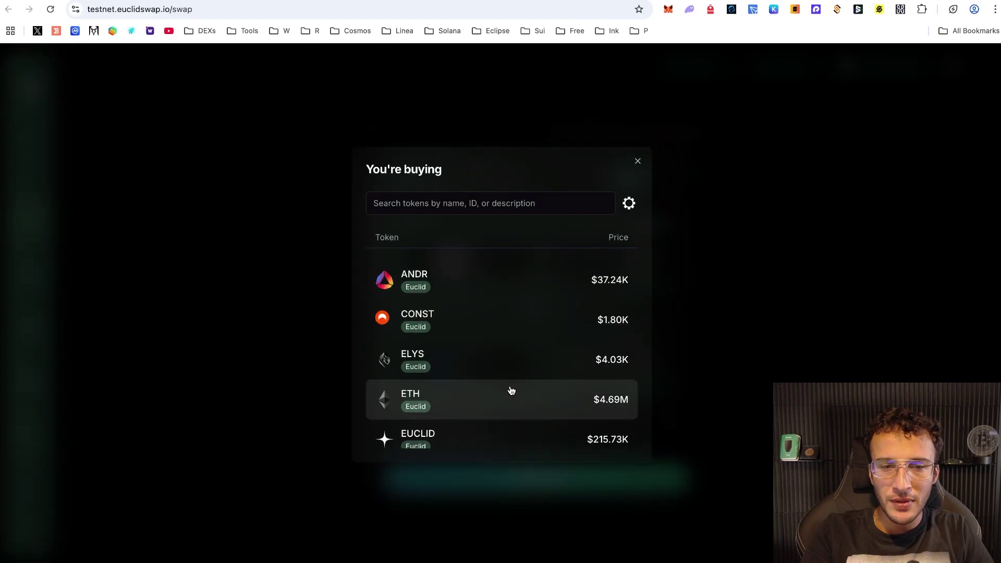
{"action": "left_click", "coordinate": [510, 392]}
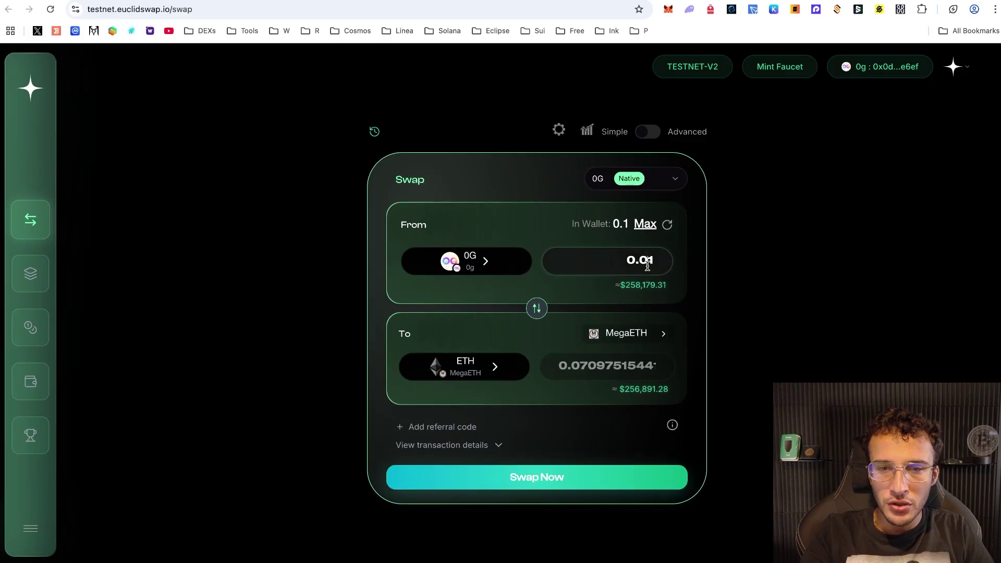
Step: Submit the 0G to ETH swap and confirm its transaction in the wallet
{"action": "left_click", "coordinate": [599, 488]}
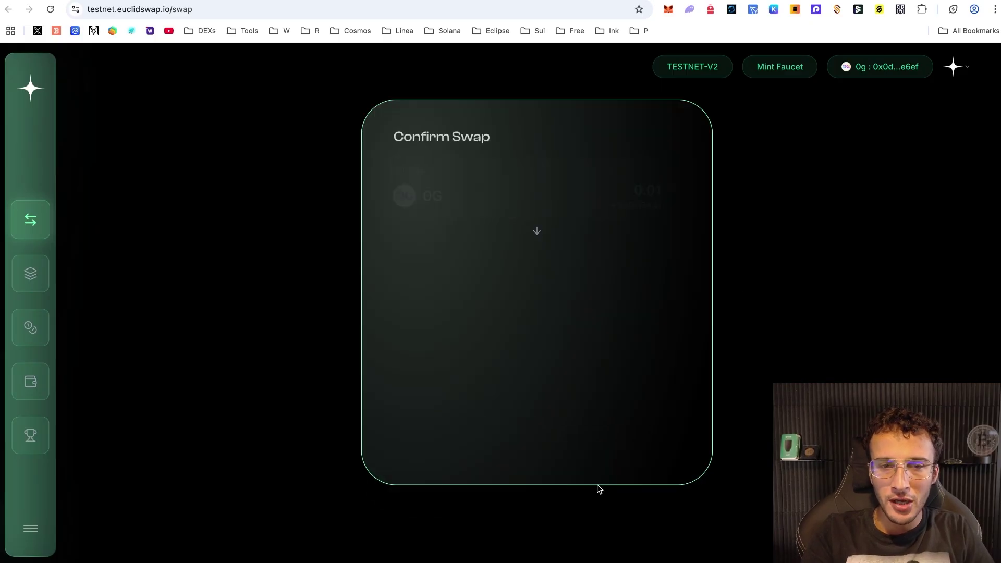
{"action": "left_click", "coordinate": [608, 450]}
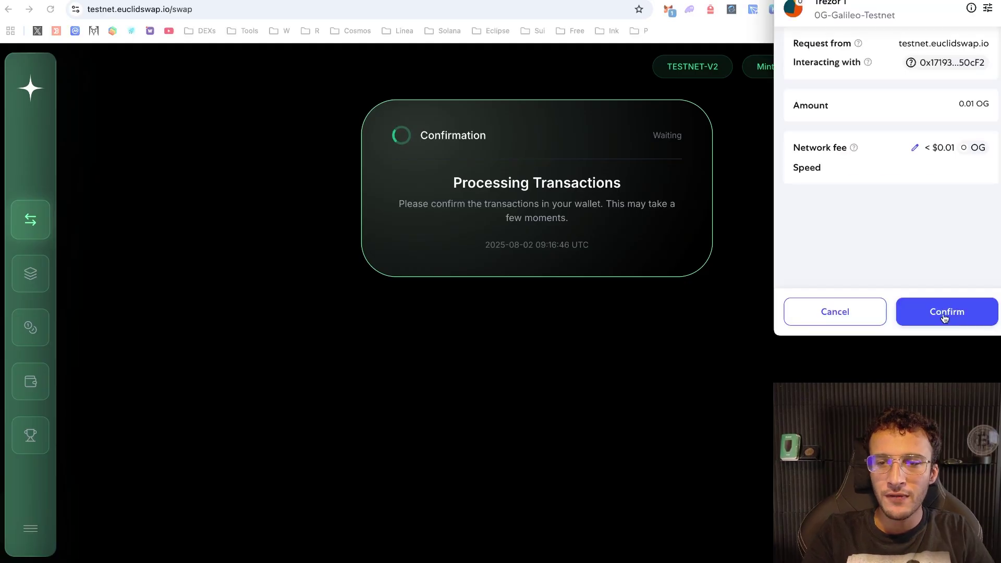
{"action": "left_click", "coordinate": [945, 316]}
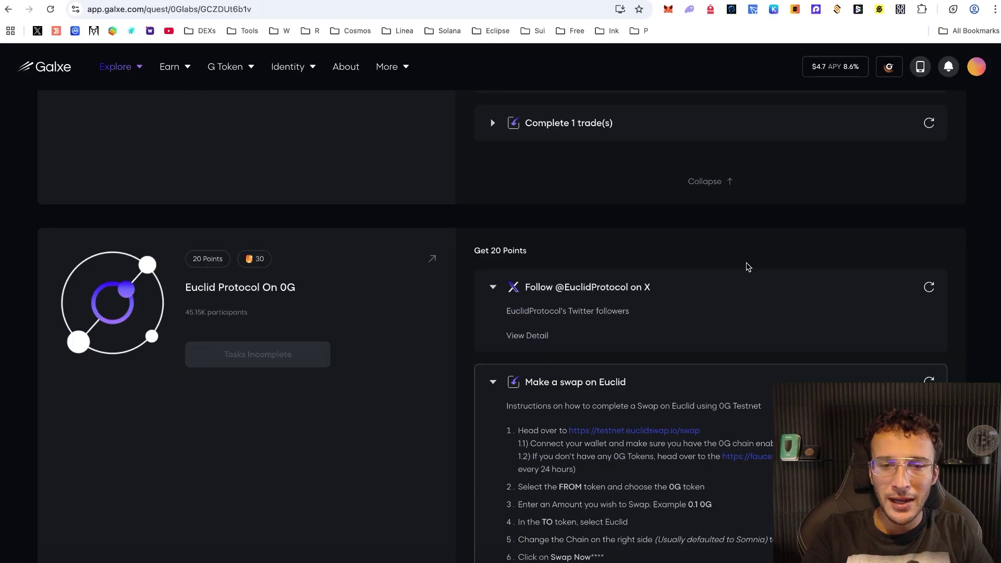
Step: Open the Euclid Protocol Discord invite through the Euclidean role task, and return to the quest on Galxe
{"action": "scroll", "coordinate": [905, 292], "scroll_direction": "down", "scroll_amount": 4}
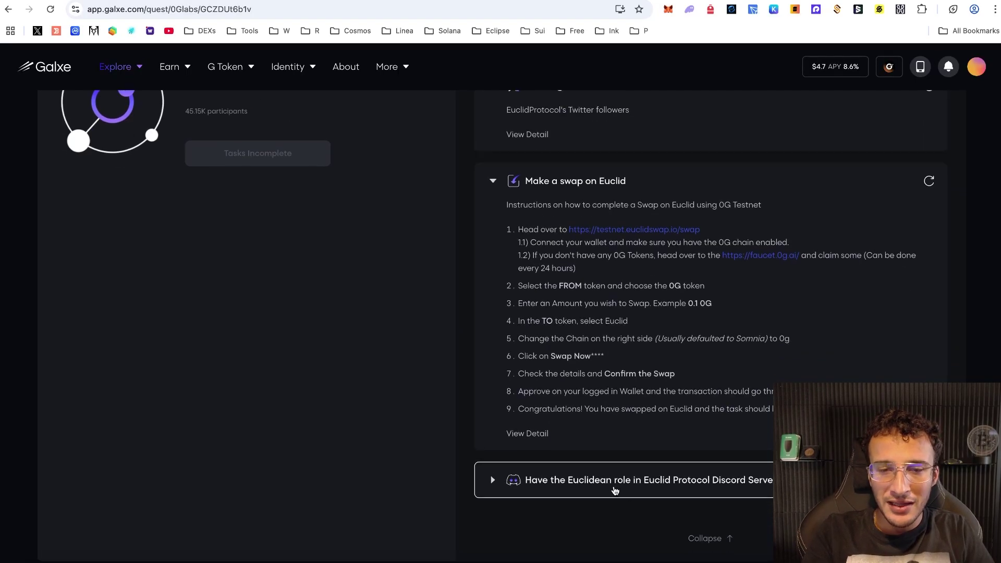
{"action": "left_click", "coordinate": [649, 482]}
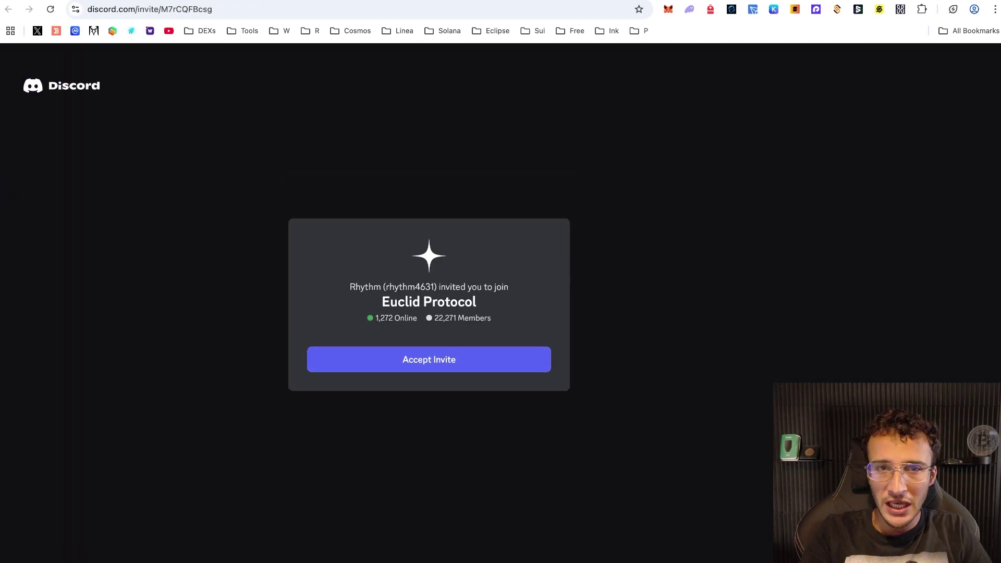
{"action": "key", "text": "super+w"}
{"action": "scroll", "coordinate": [287, 223], "scroll_direction": "up", "scroll_amount": 2}
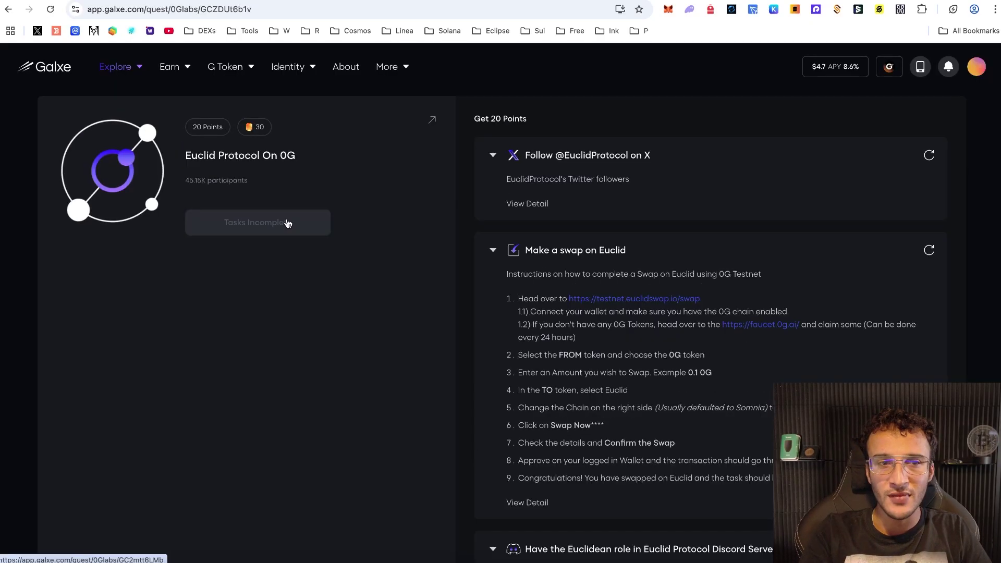
Step: Expand the full task list of the Gimo Finance, Zerrow and 0G Research quest
{"action": "scroll", "coordinate": [452, 230], "scroll_direction": "down", "scroll_amount": 10}
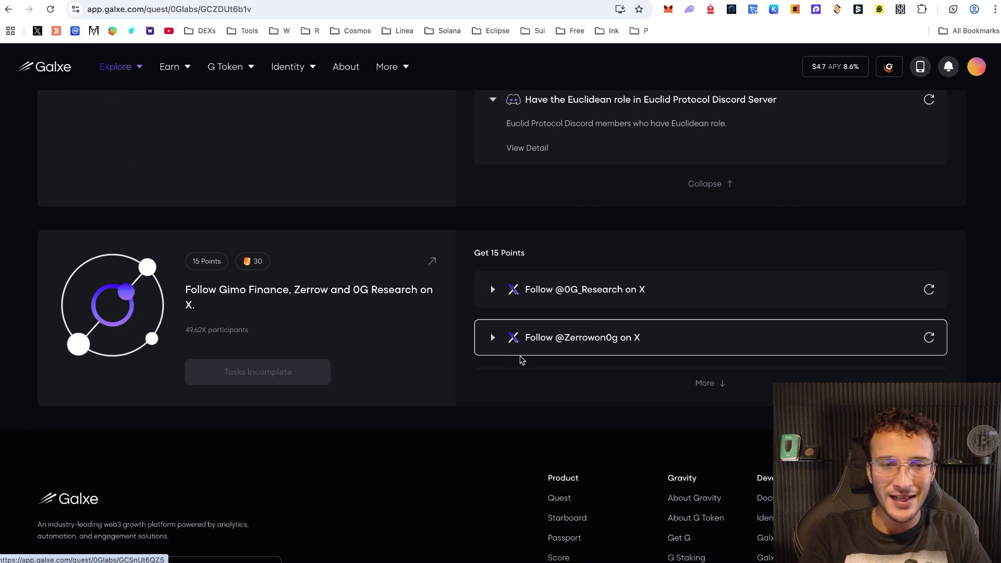
{"action": "left_click", "coordinate": [643, 384]}
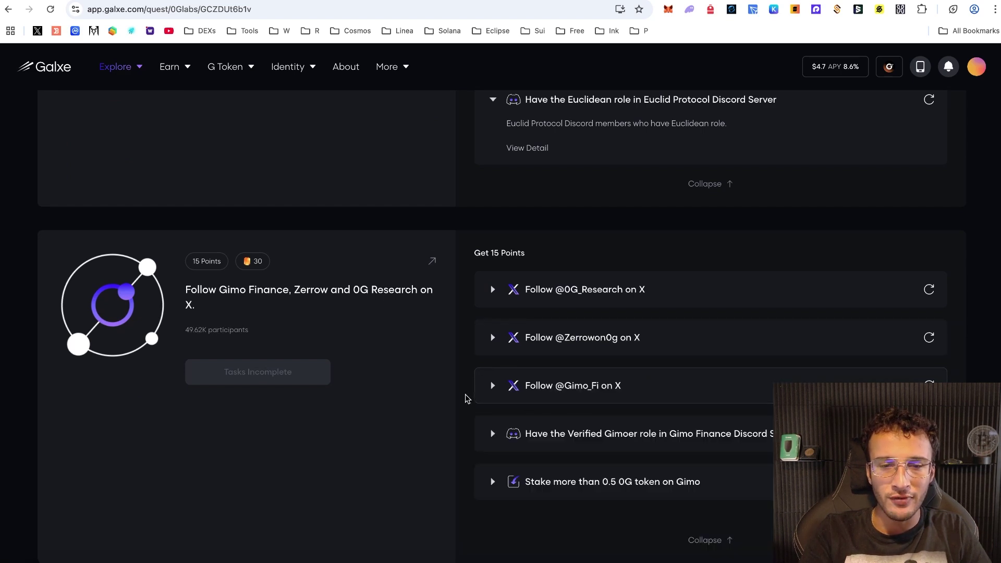
{"action": "scroll", "coordinate": [470, 399], "scroll_direction": "down", "scroll_amount": 1}
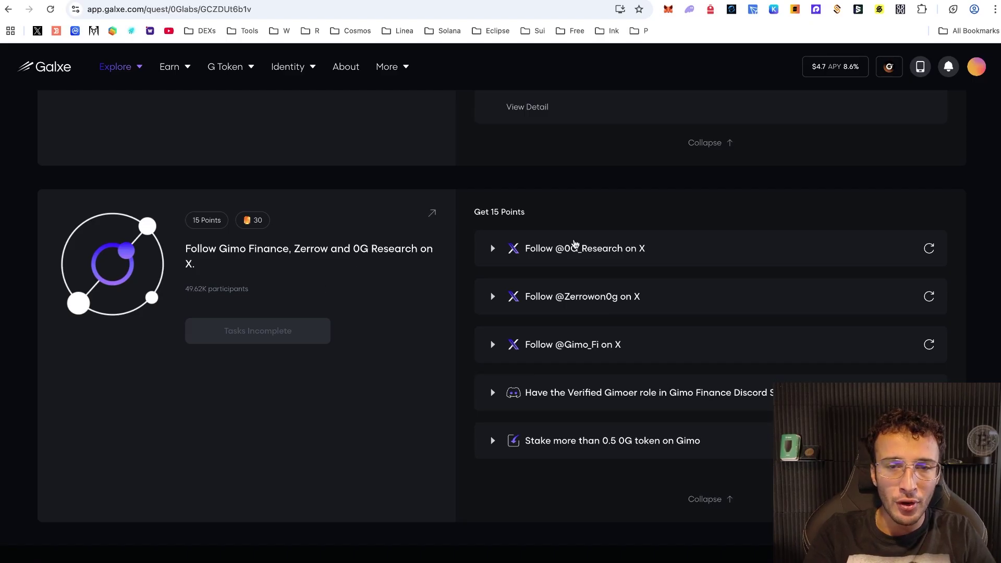
Step: Leave the 0G Eco Preview quest and return to the 0G Labs overview page on Galxe
{"action": "scroll", "coordinate": [574, 243], "scroll_direction": "up", "scroll_amount": 15}
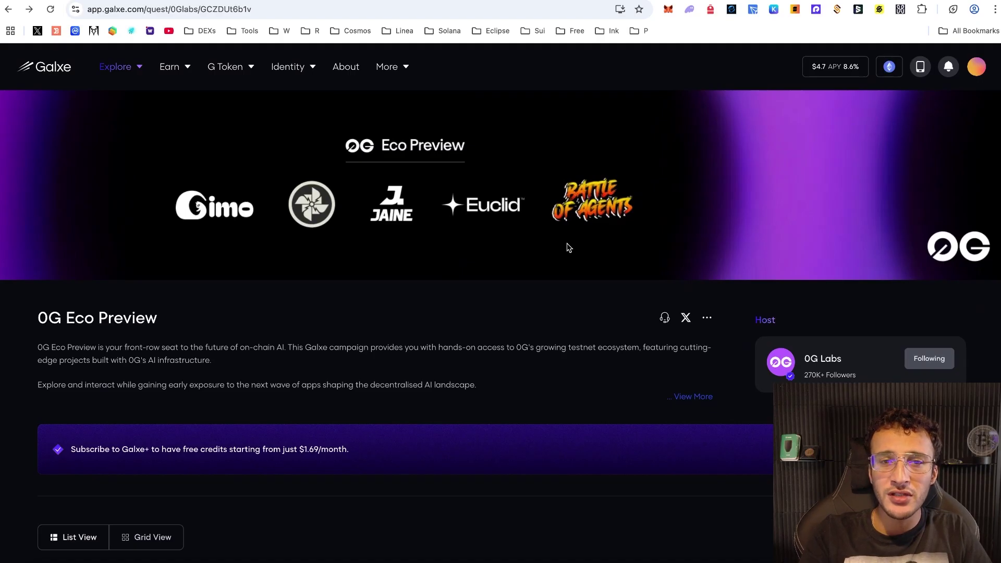
{"action": "key", "text": "alt+Left"}
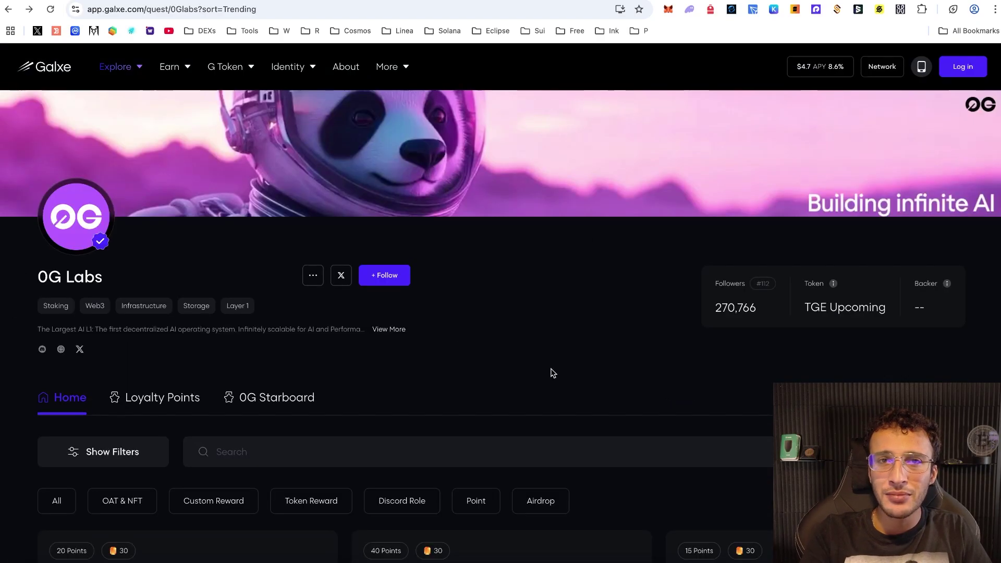
{"action": "scroll", "coordinate": [574, 223], "scroll_direction": "down", "scroll_amount": 1}
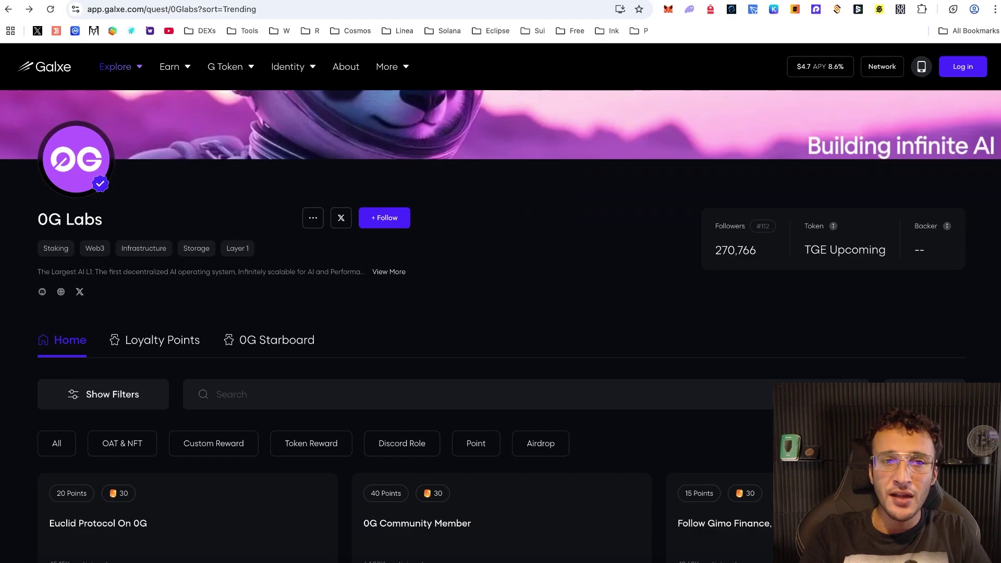
Step: Go to the 0G Hub site at hub.0g.ai and open its faucet page
{"action": "key", "text": "ctrl+l"}
{"action": "type", "text": "0g.ai"}
{"action": "key", "text": "Return"}
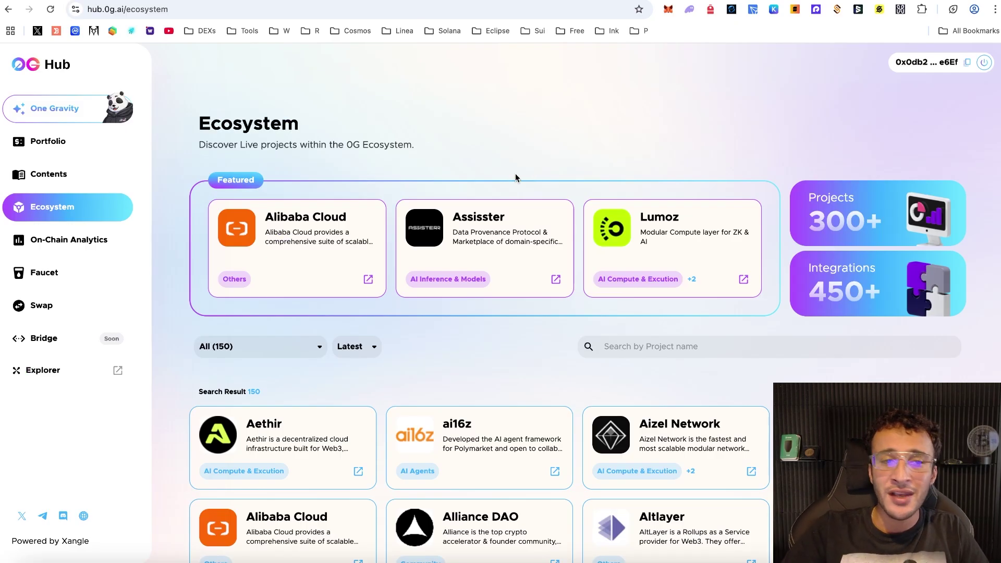
{"action": "left_click", "coordinate": [92, 279]}
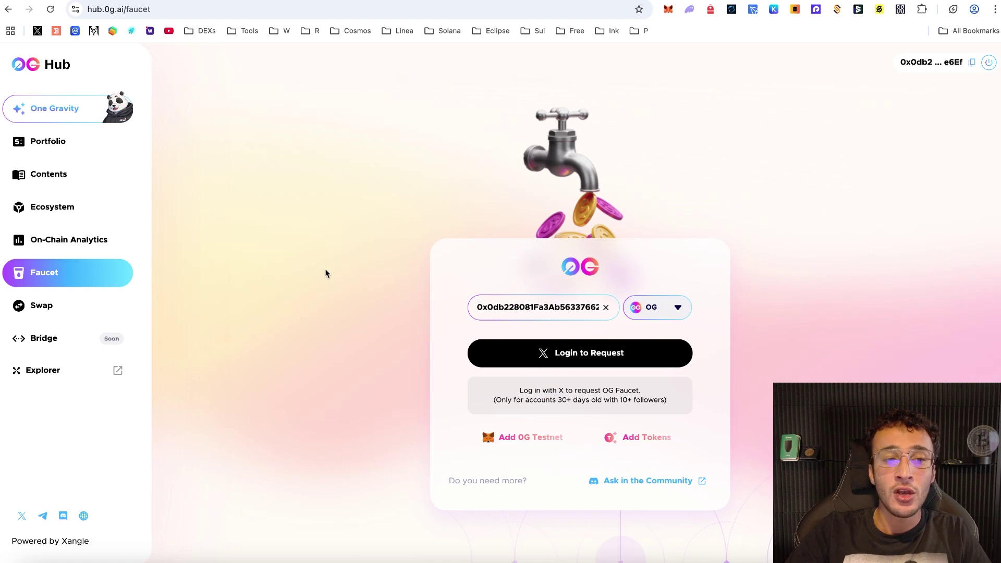
Step: Open the hub's swap page and check which tokens can be sold, leaving the selection as it is
{"action": "left_click", "coordinate": [65, 307]}
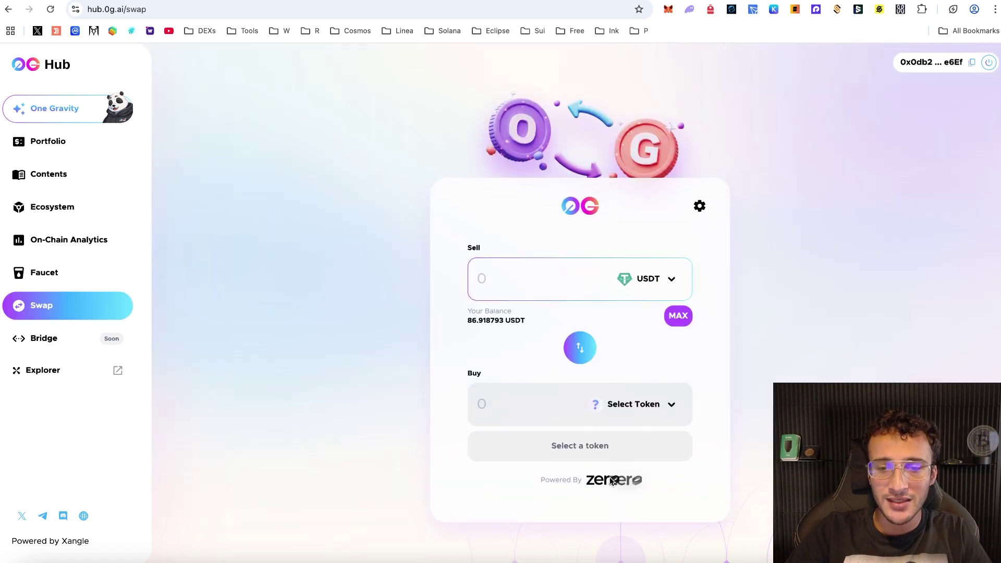
{"action": "left_click", "coordinate": [667, 280]}
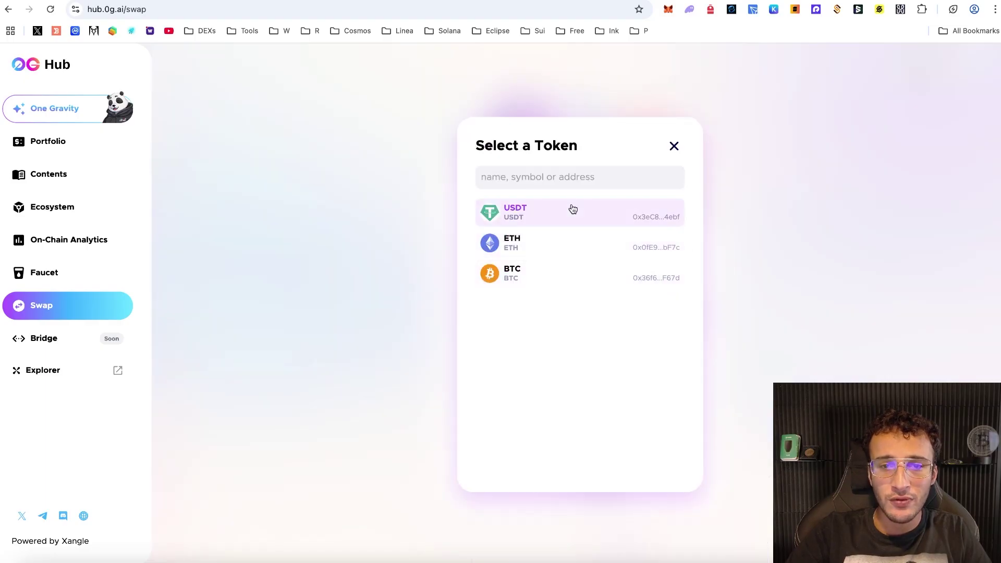
{"action": "left_click", "coordinate": [742, 266]}
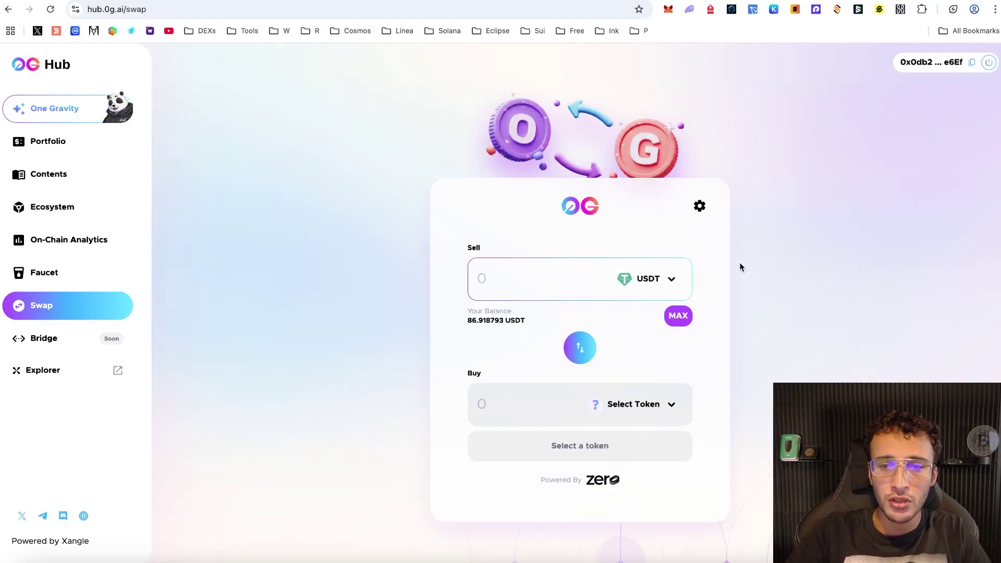
Step: Request testnet BTC from the hub's faucet, passing the human verification and confirming the transaction in the wallet
{"action": "left_click", "coordinate": [80, 271]}
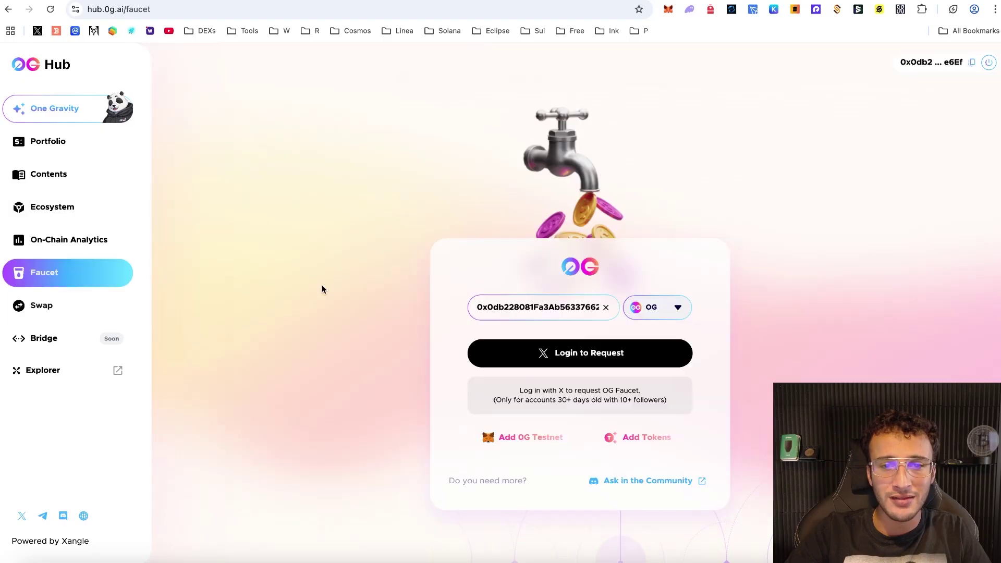
{"action": "left_click", "coordinate": [681, 309]}
{"action": "left_click", "coordinate": [652, 399]}
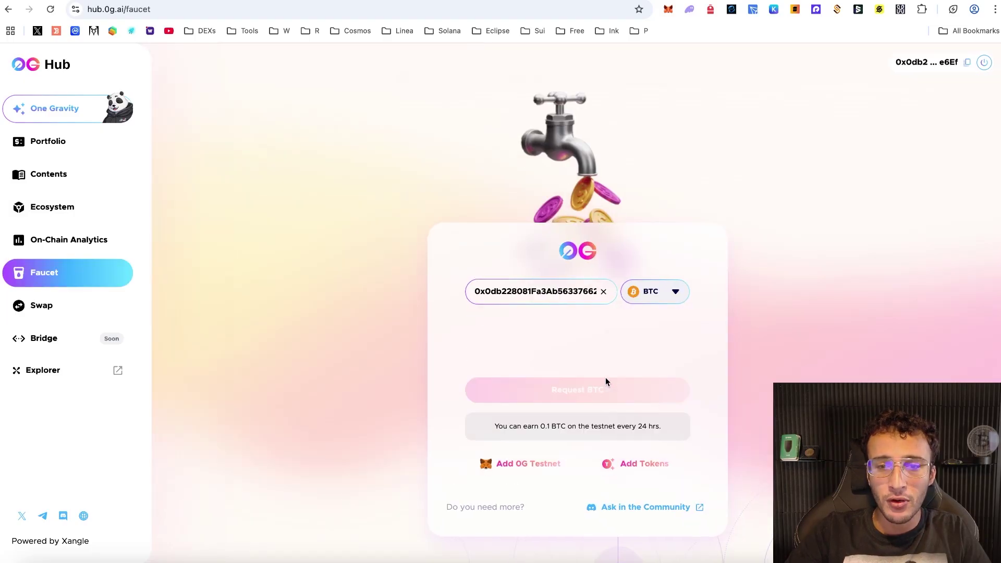
{"action": "left_click", "coordinate": [602, 331]}
{"action": "left_click", "coordinate": [591, 384]}
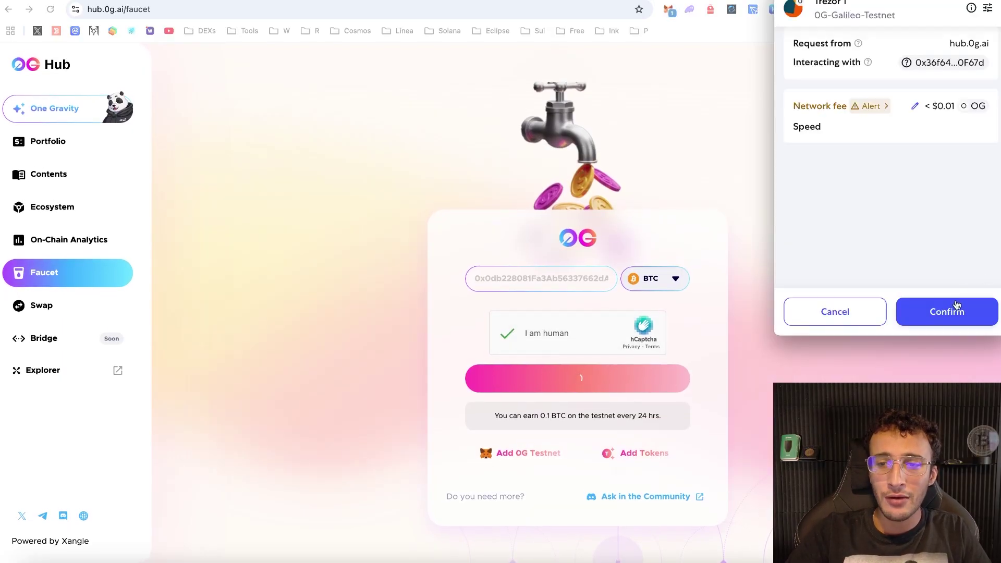
{"action": "left_click", "coordinate": [956, 308]}
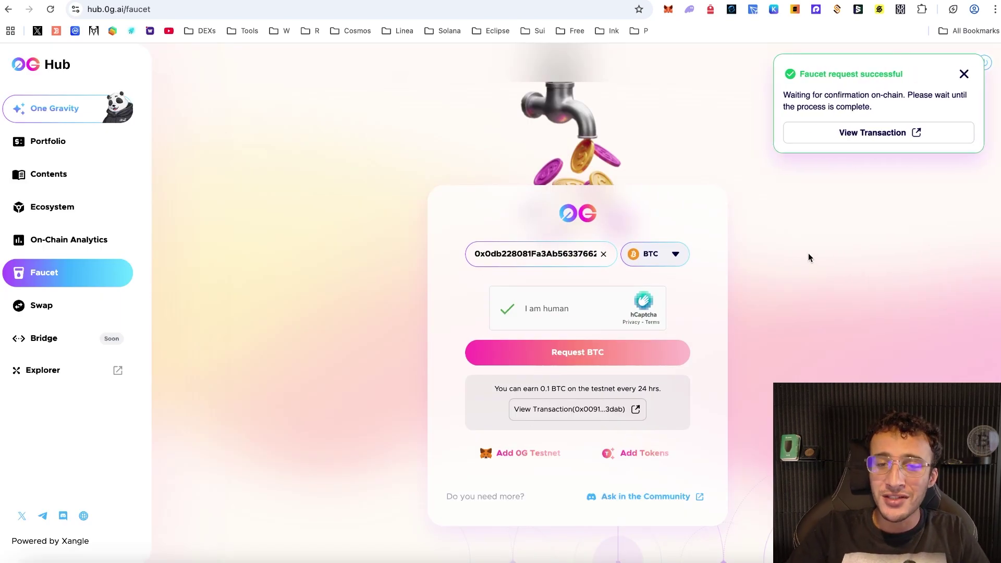
Step: Set up a swap on the hub that sells BTC and buys USDT
{"action": "left_click", "coordinate": [108, 307]}
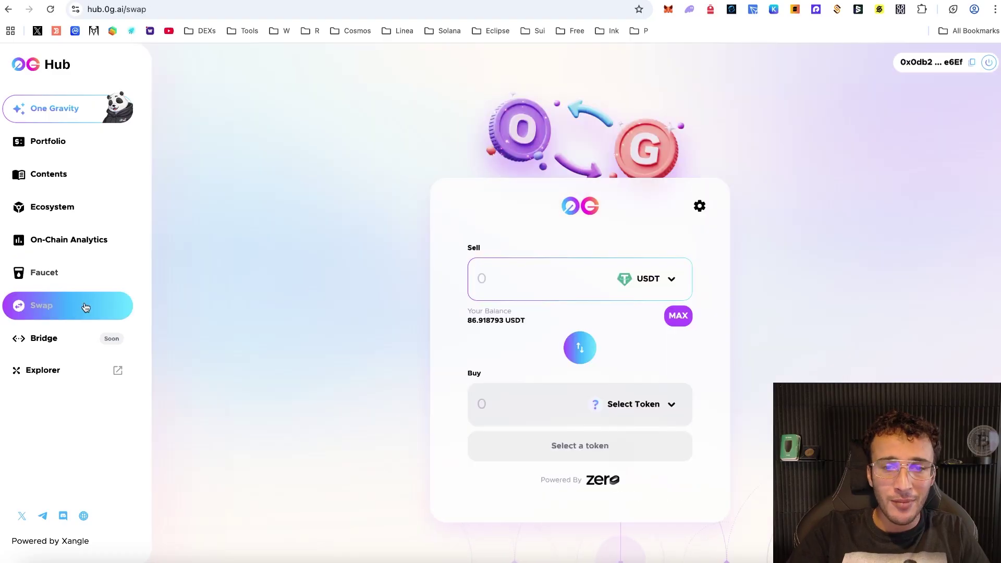
{"action": "left_click", "coordinate": [646, 279]}
{"action": "left_click", "coordinate": [521, 271]}
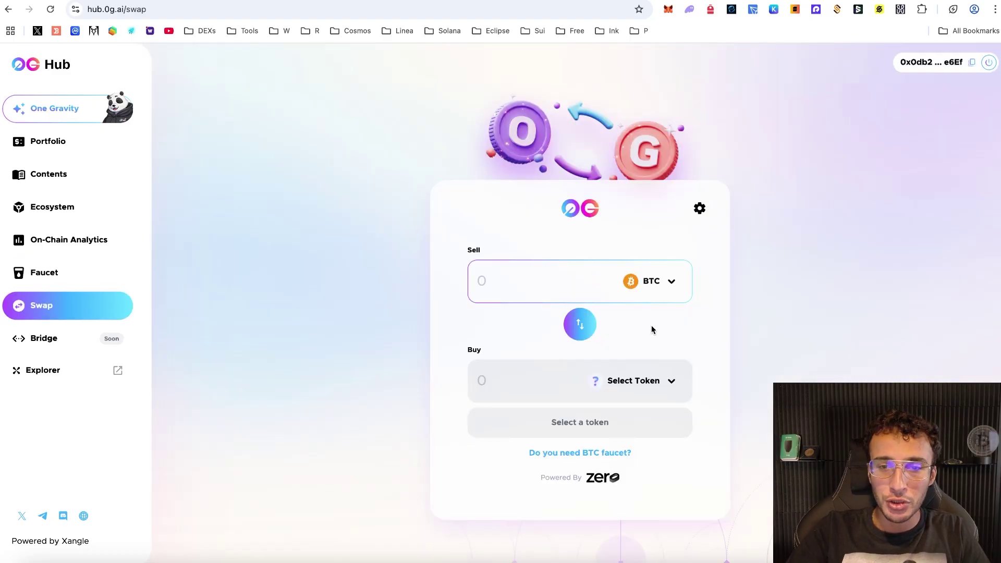
{"action": "left_click", "coordinate": [643, 403]}
{"action": "left_click", "coordinate": [601, 219]}
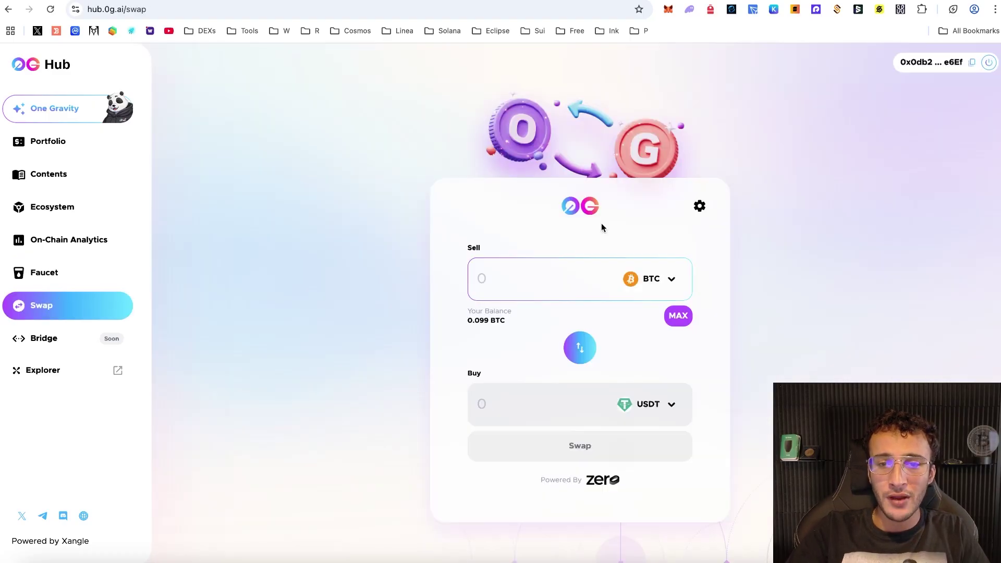
Step: Swap the maximum available amount, 0.099 BTC, for USDT and confirm the transaction in the wallet
{"action": "left_click", "coordinate": [678, 315]}
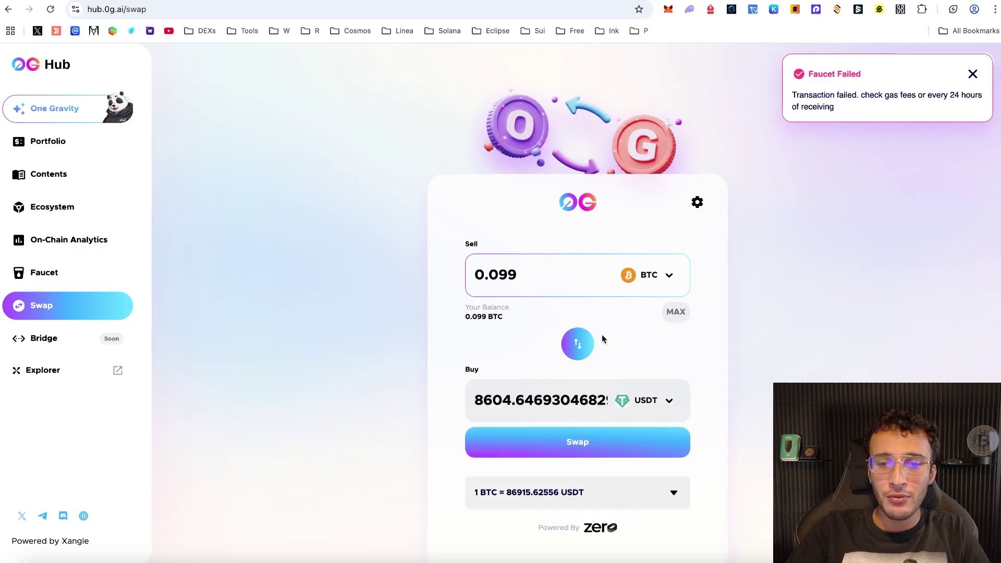
{"action": "left_click", "coordinate": [562, 442]}
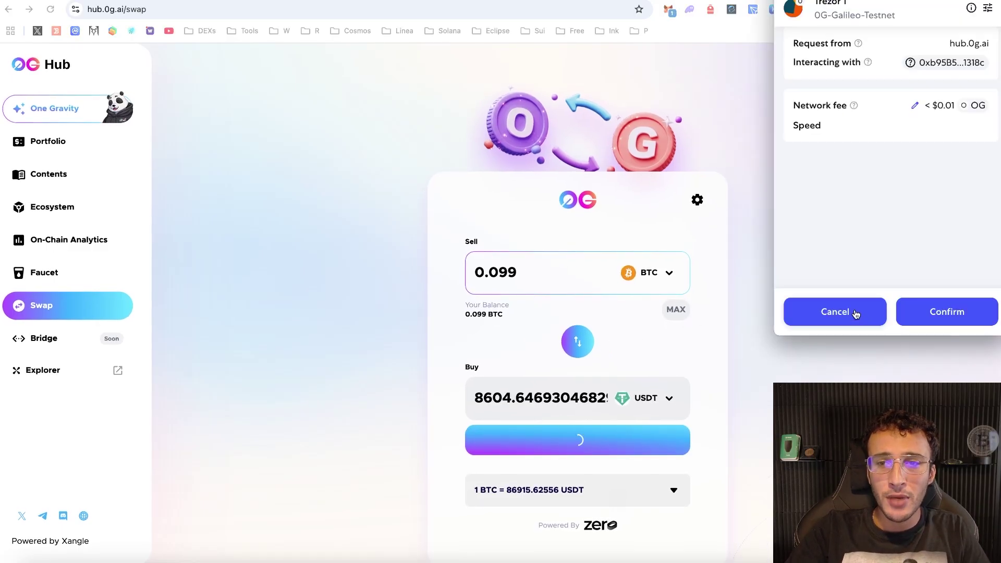
{"action": "left_click", "coordinate": [933, 314]}
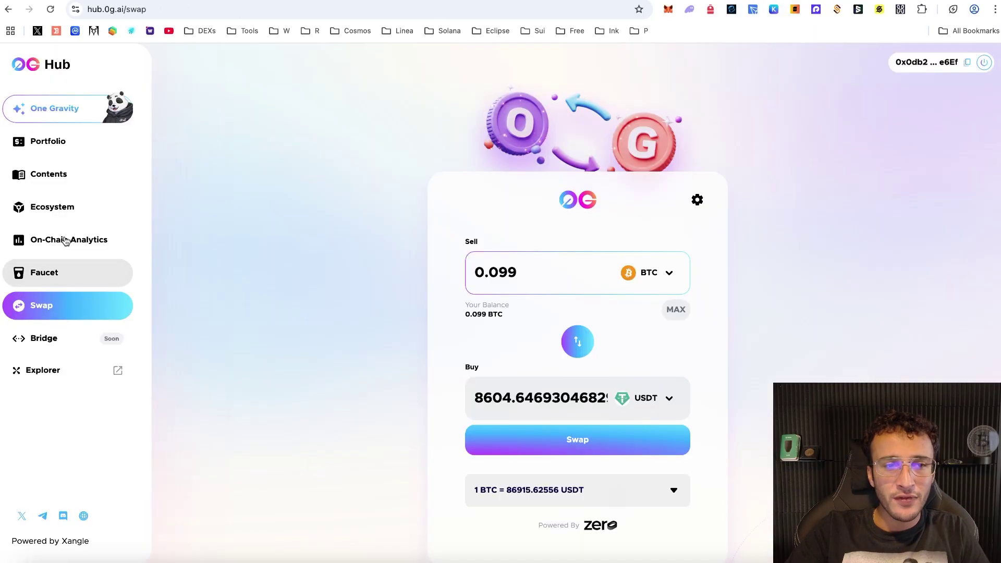
Step: Browse the hub's Ecosystem page, examining the featured projects, the project and integration figures, and the list of live projects
{"action": "left_click", "coordinate": [52, 207]}
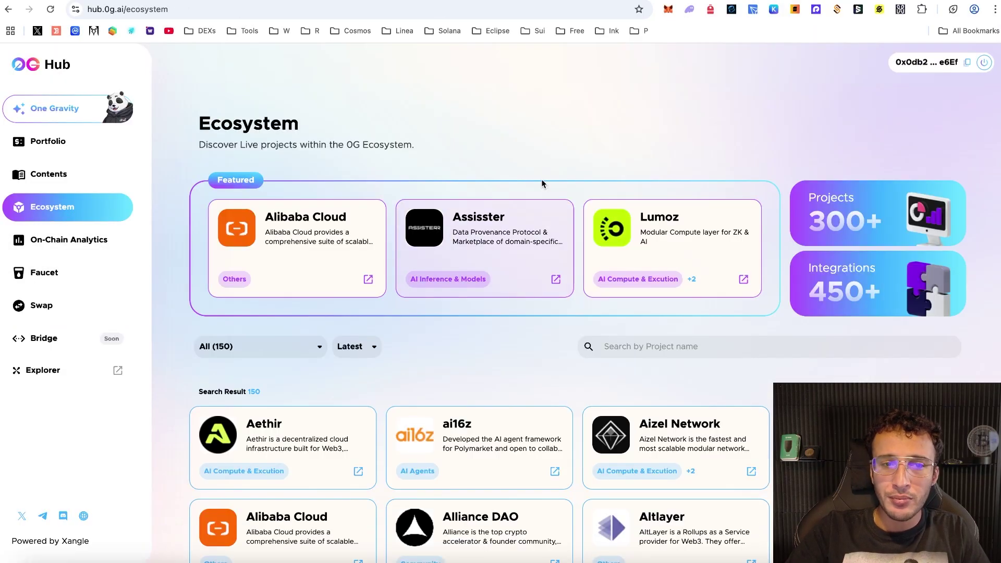
{"action": "scroll", "coordinate": [613, 294], "scroll_direction": "down", "scroll_amount": 1}
{"action": "scroll", "coordinate": [613, 295], "scroll_direction": "down", "scroll_amount": 2}
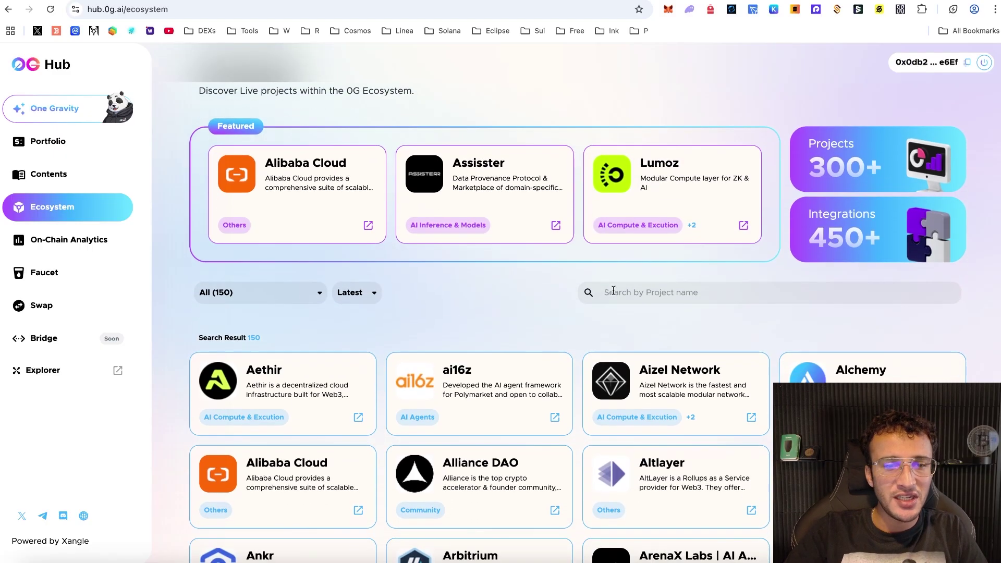
{"action": "scroll", "coordinate": [288, 296], "scroll_direction": "down", "scroll_amount": 4}
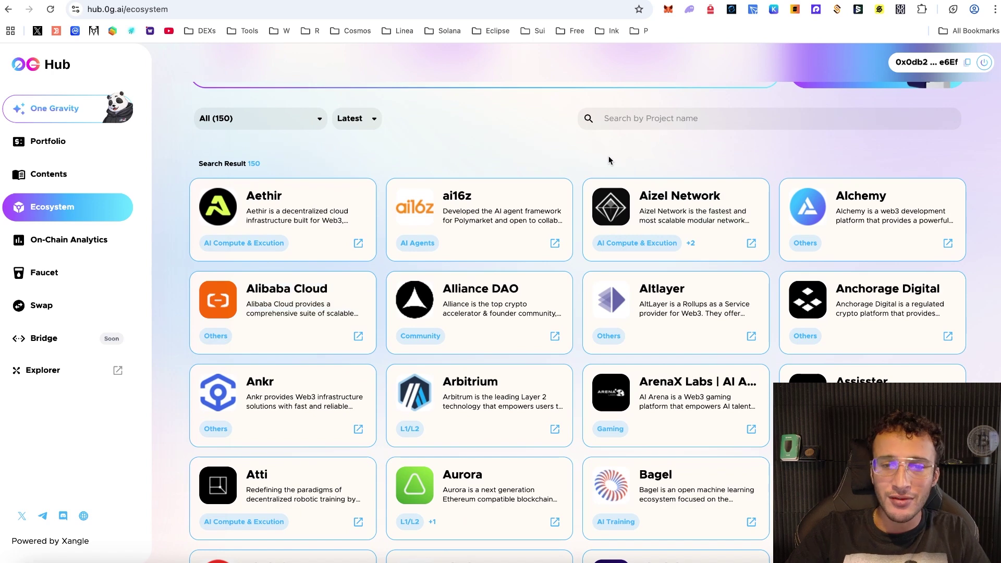
{"action": "scroll", "coordinate": [609, 160], "scroll_direction": "down", "scroll_amount": 3}
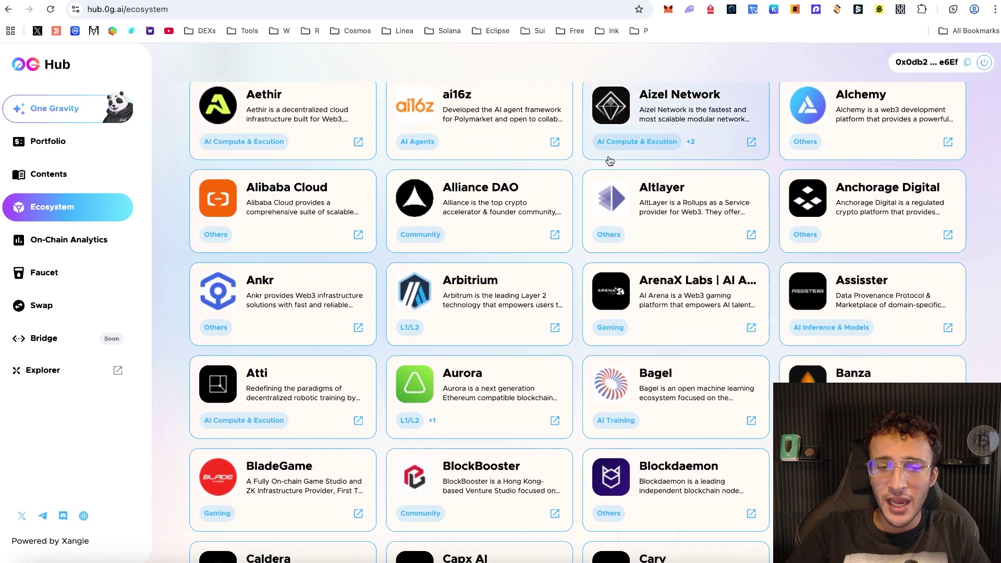
{"action": "scroll", "coordinate": [609, 161], "scroll_direction": "down", "scroll_amount": 3}
{"action": "scroll", "coordinate": [610, 160], "scroll_direction": "down", "scroll_amount": 1}
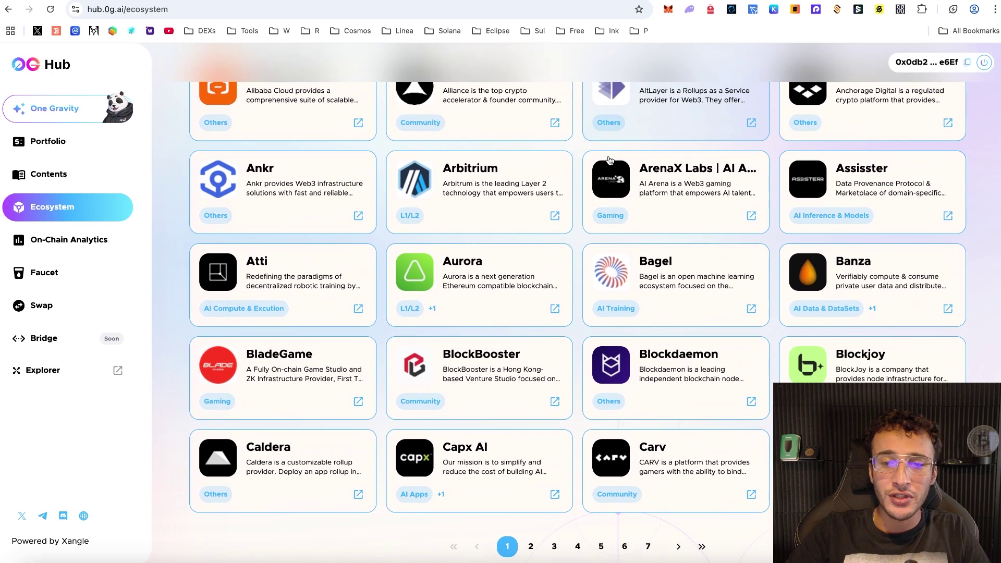
{"action": "scroll", "coordinate": [621, 180], "scroll_direction": "up", "scroll_amount": 10}
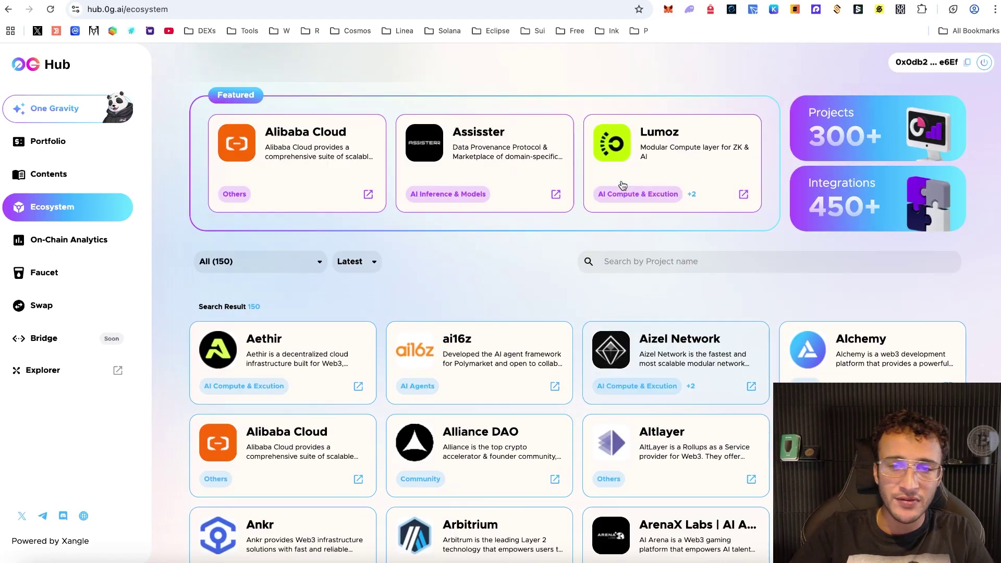
{"action": "scroll", "coordinate": [622, 186], "scroll_direction": "up", "scroll_amount": 2}
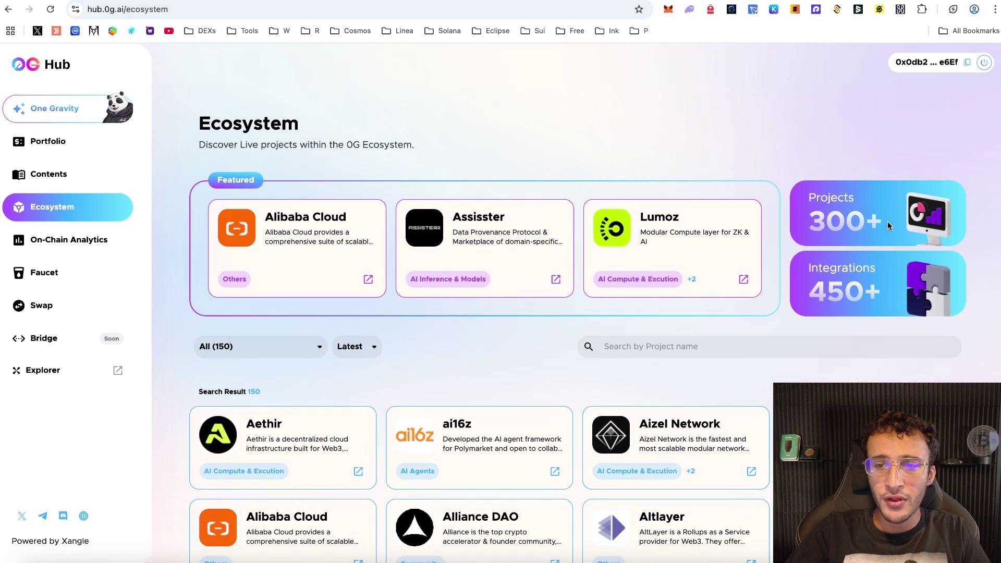
{"action": "scroll", "coordinate": [873, 281], "scroll_direction": "down", "scroll_amount": 3}
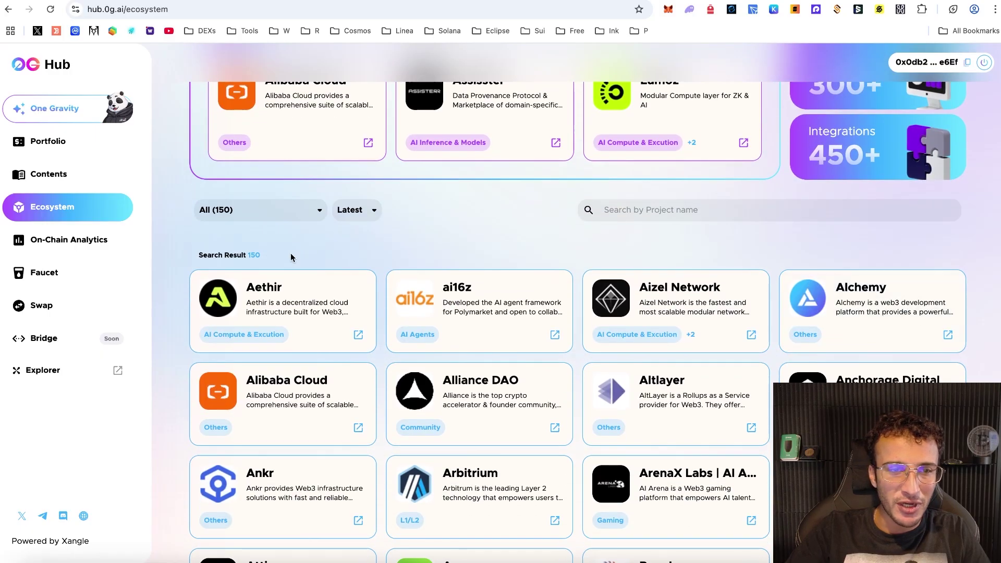
{"action": "scroll", "coordinate": [234, 252], "scroll_direction": "up", "scroll_amount": 3}
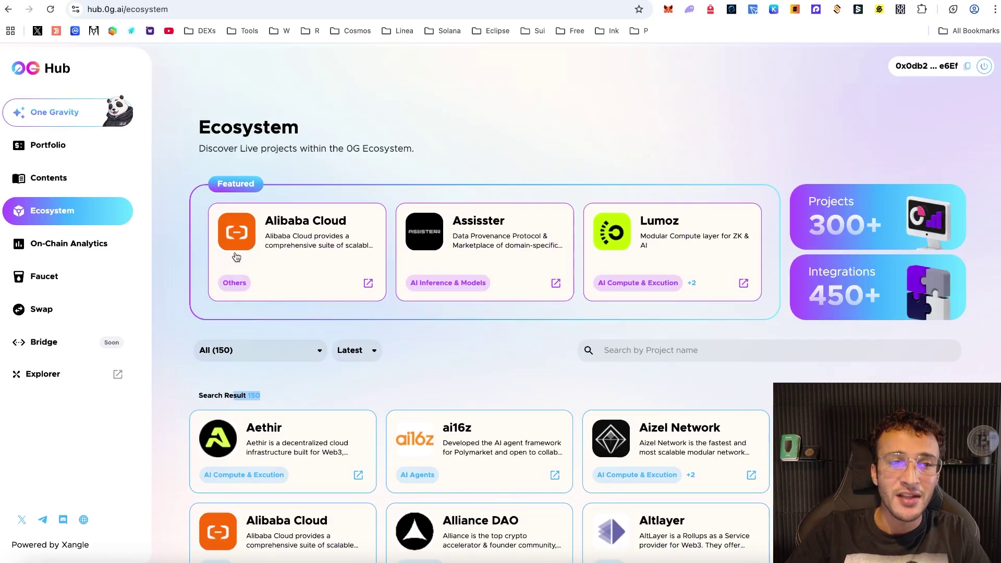
Step: Open the hub's Portfolio page and examine the 0G balance section and the testnet token list
{"action": "left_click", "coordinate": [49, 140]}
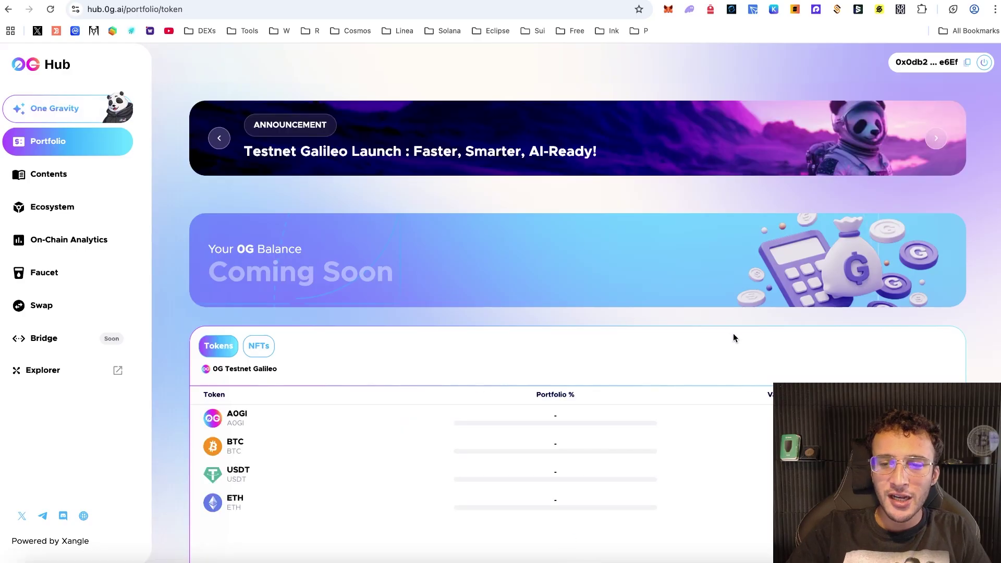
{"action": "scroll", "coordinate": [733, 333], "scroll_direction": "down", "scroll_amount": 3}
{"action": "scroll", "coordinate": [759, 324], "scroll_direction": "up", "scroll_amount": 3}
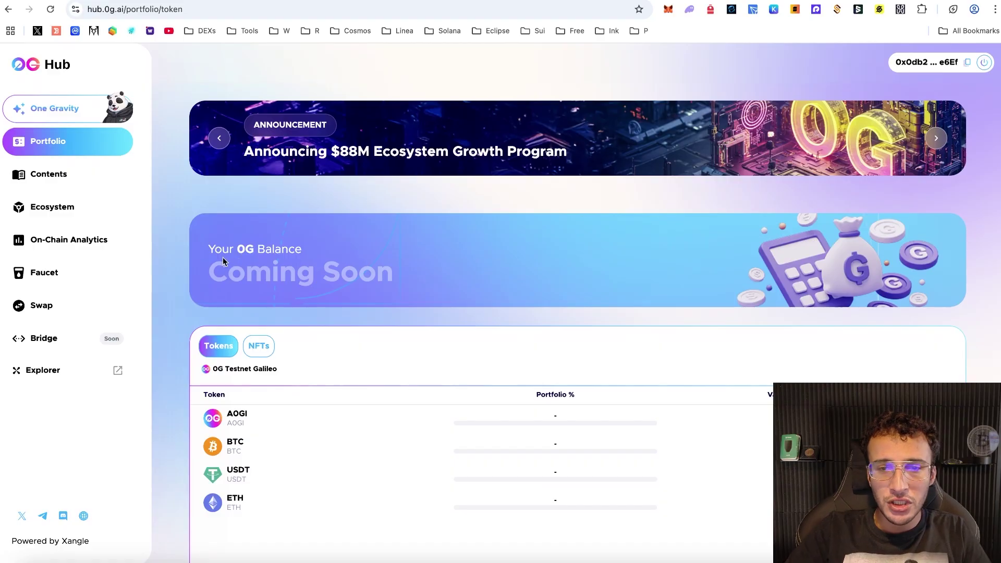
{"action": "left_click_drag", "start_coordinate": [193, 267], "coordinate": [499, 256]}
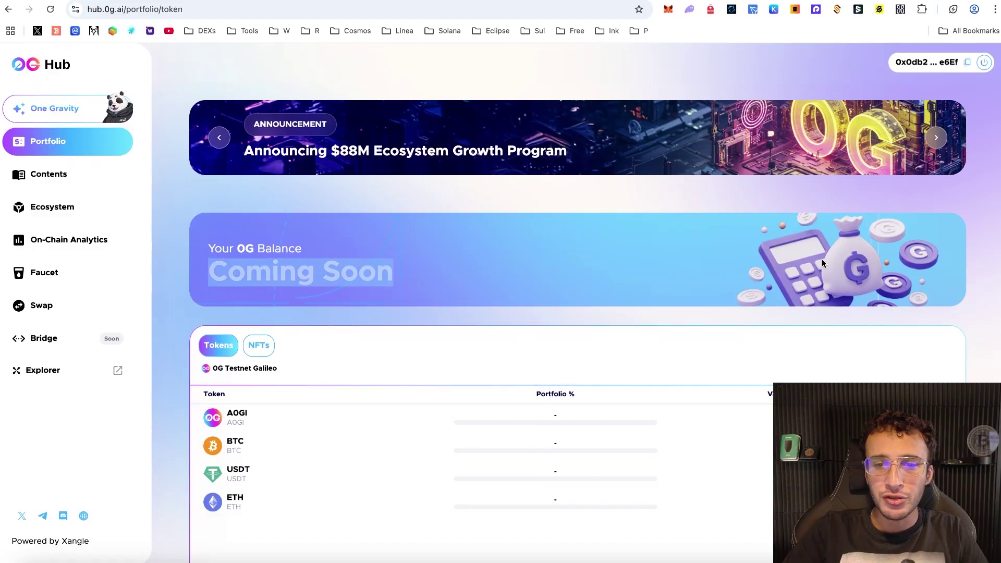
{"action": "scroll", "coordinate": [499, 257], "scroll_direction": "down", "scroll_amount": 1}
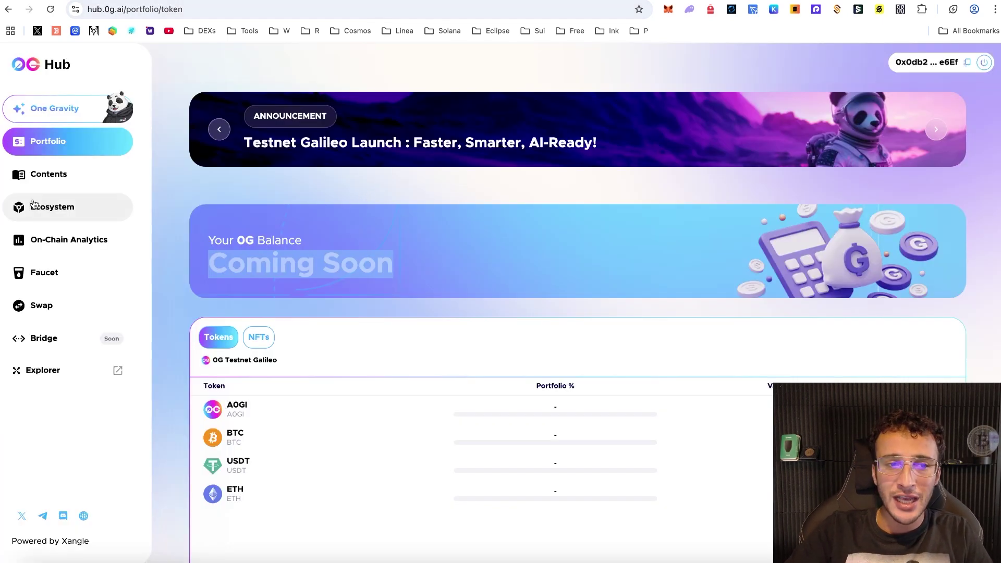
Step: Look through the hub's Ecosystem, Swap, Portfolio, On-Chain Analytics and Contents pages, ending on Contents
{"action": "left_click", "coordinate": [82, 206]}
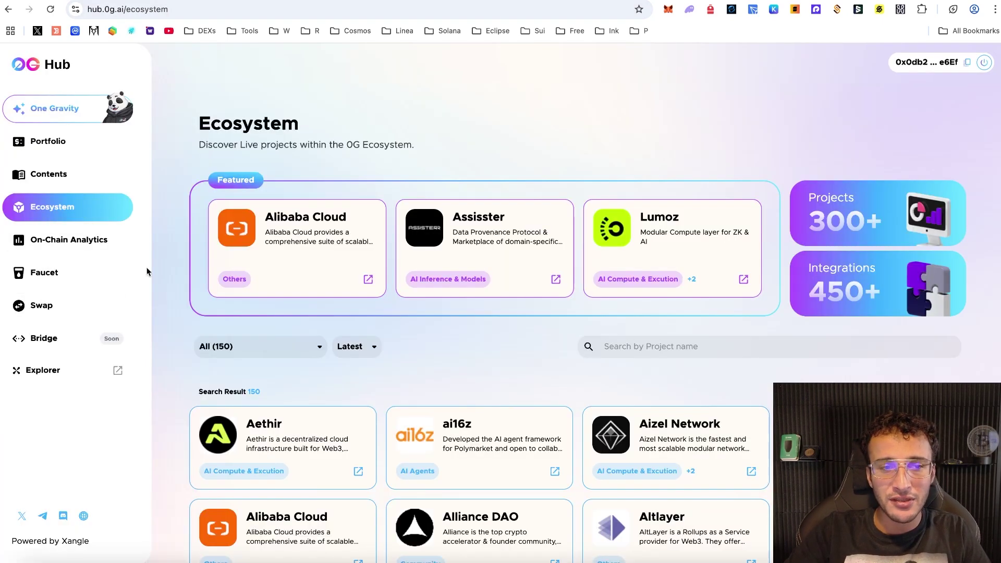
{"action": "left_click", "coordinate": [82, 310]}
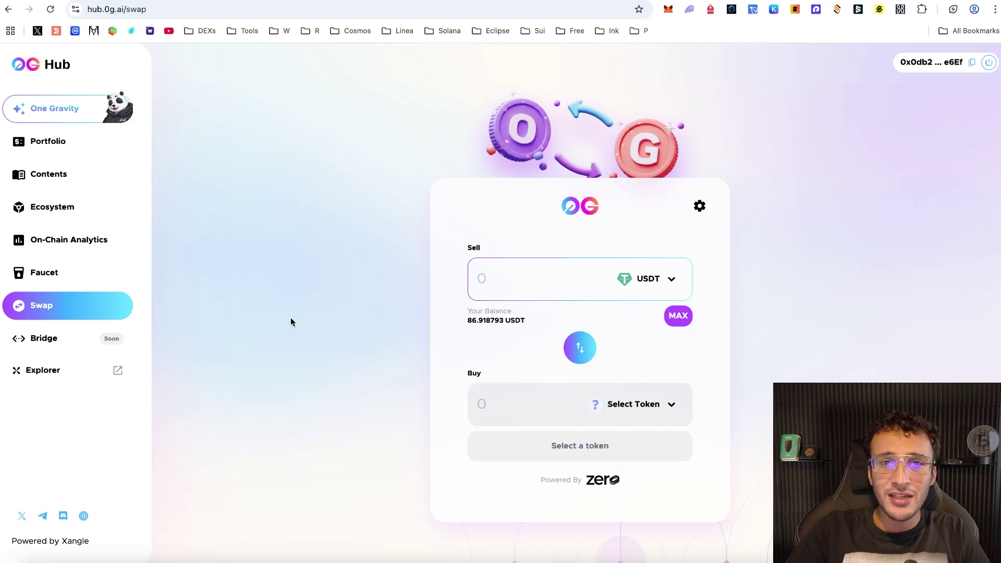
{"action": "left_click", "coordinate": [82, 150]}
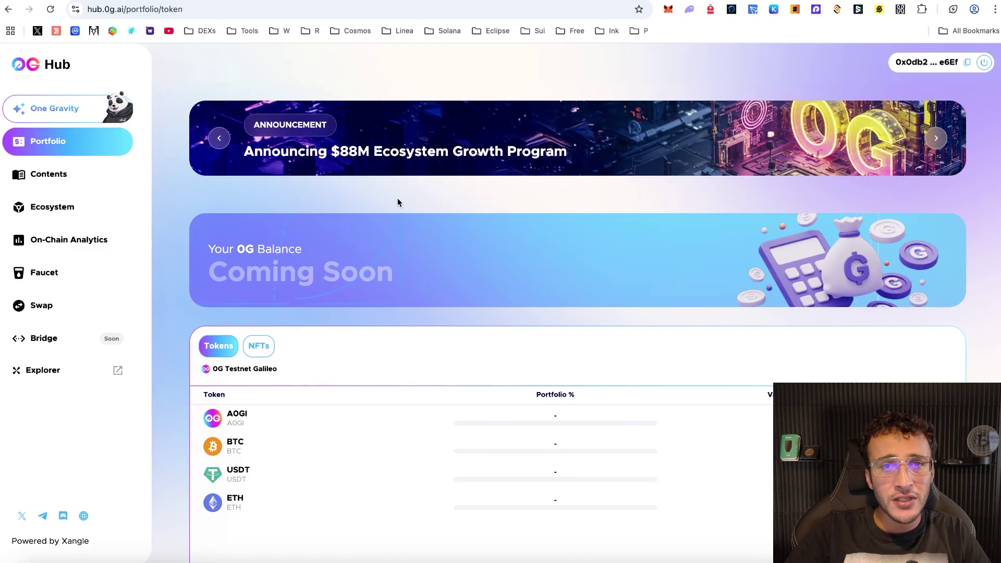
{"action": "left_click", "coordinate": [103, 174]}
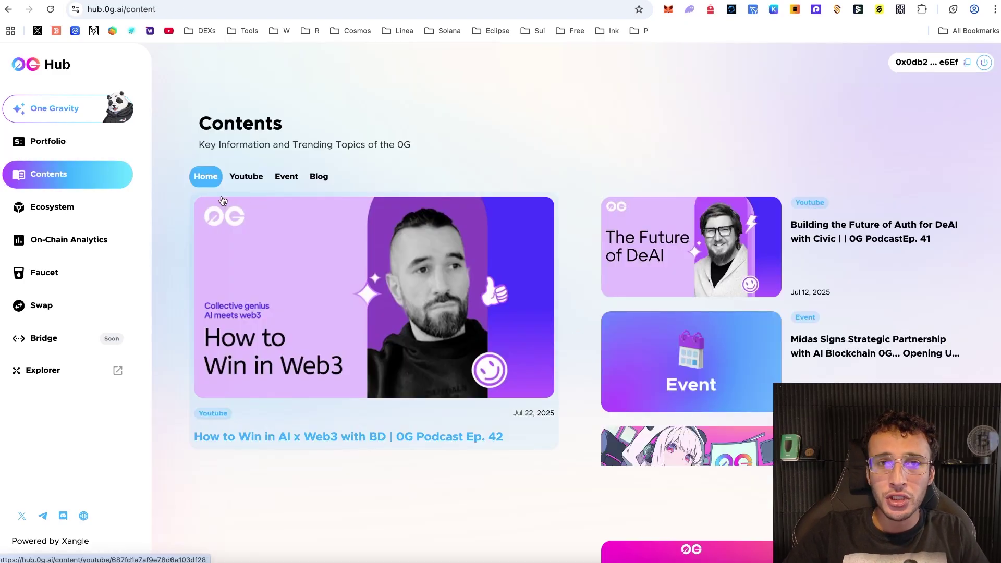
{"action": "left_click", "coordinate": [105, 201]}
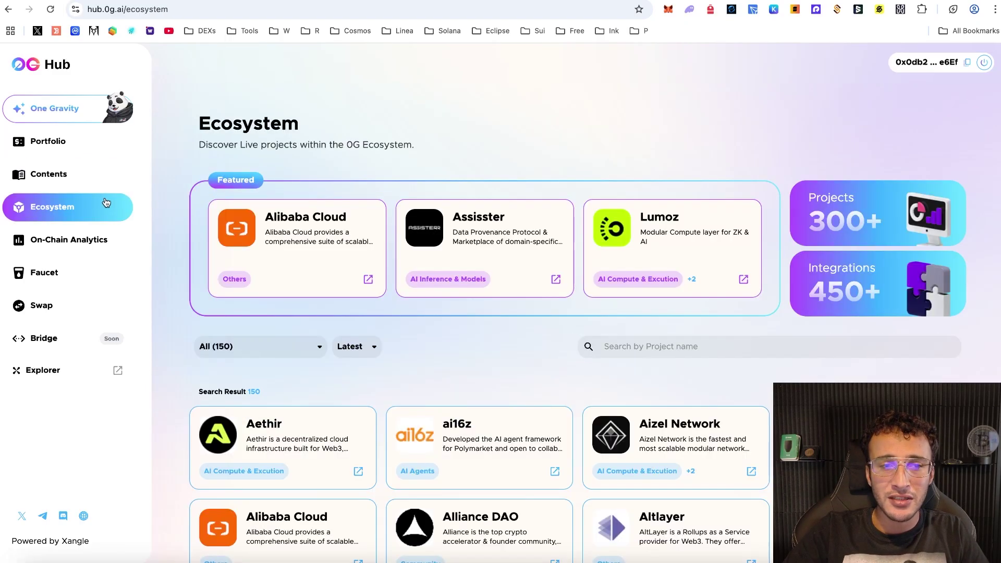
{"action": "left_click", "coordinate": [90, 233]}
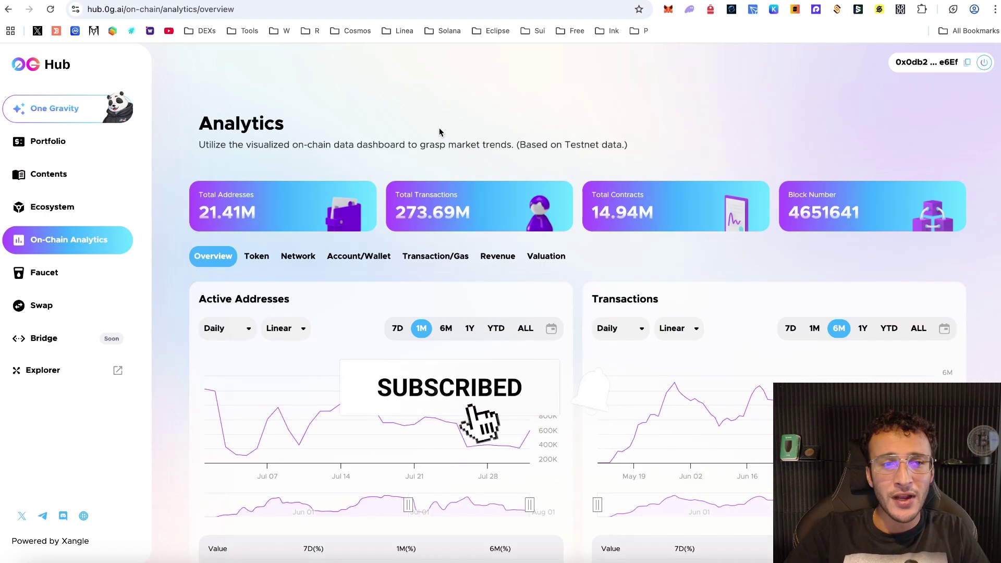
{"action": "left_click", "coordinate": [116, 183]}
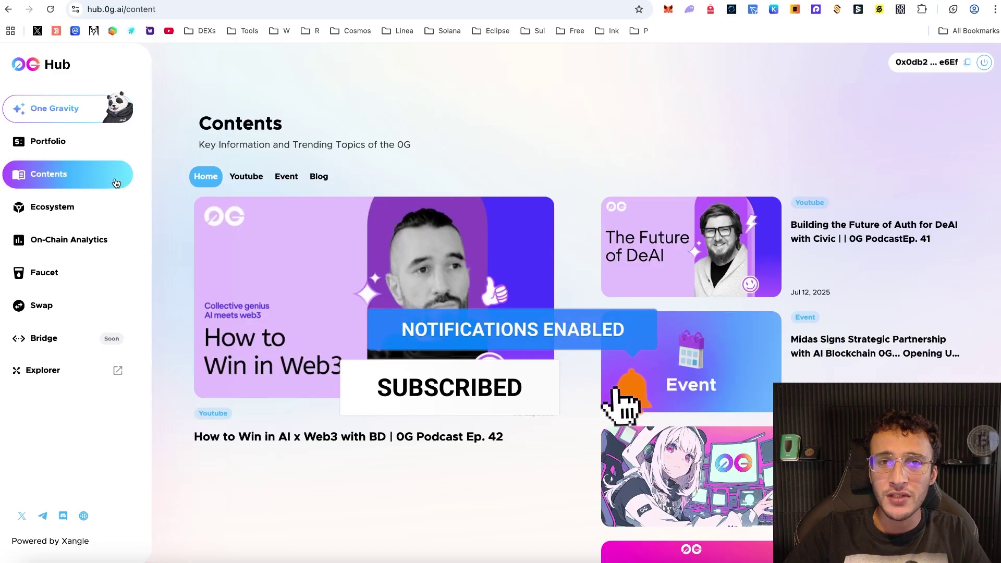